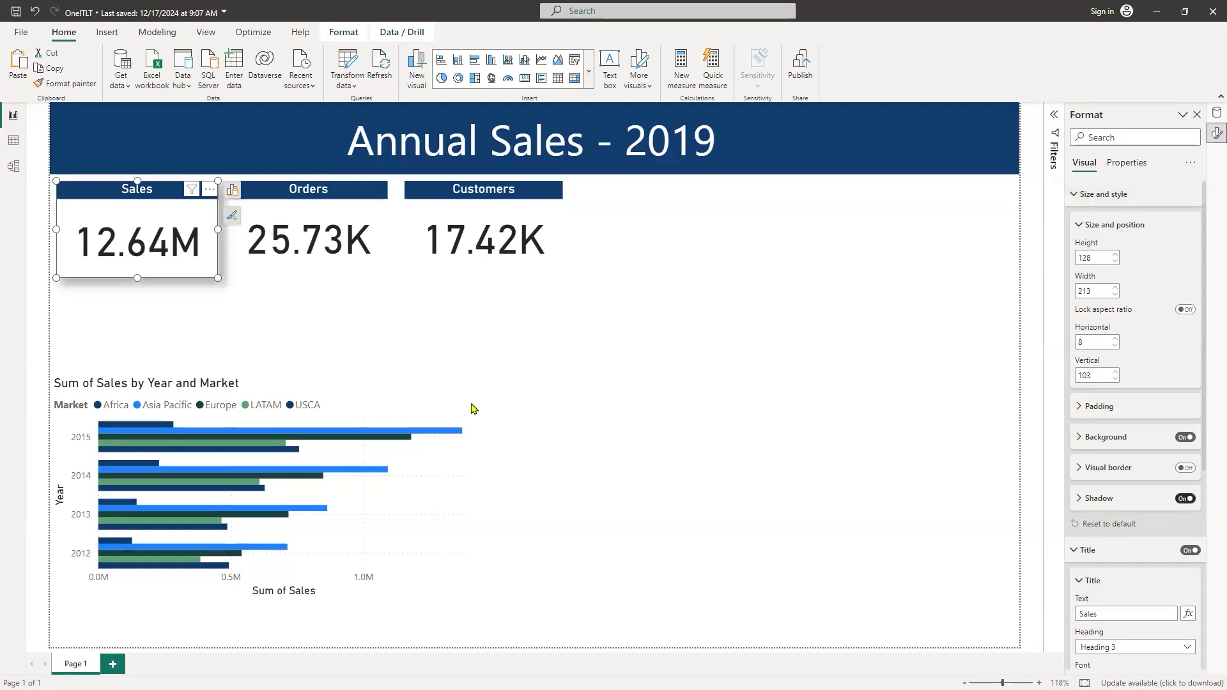
Step: Copy the Sales card's formatting onto the Orders and Customers cards with the format painter
click(214, 301)
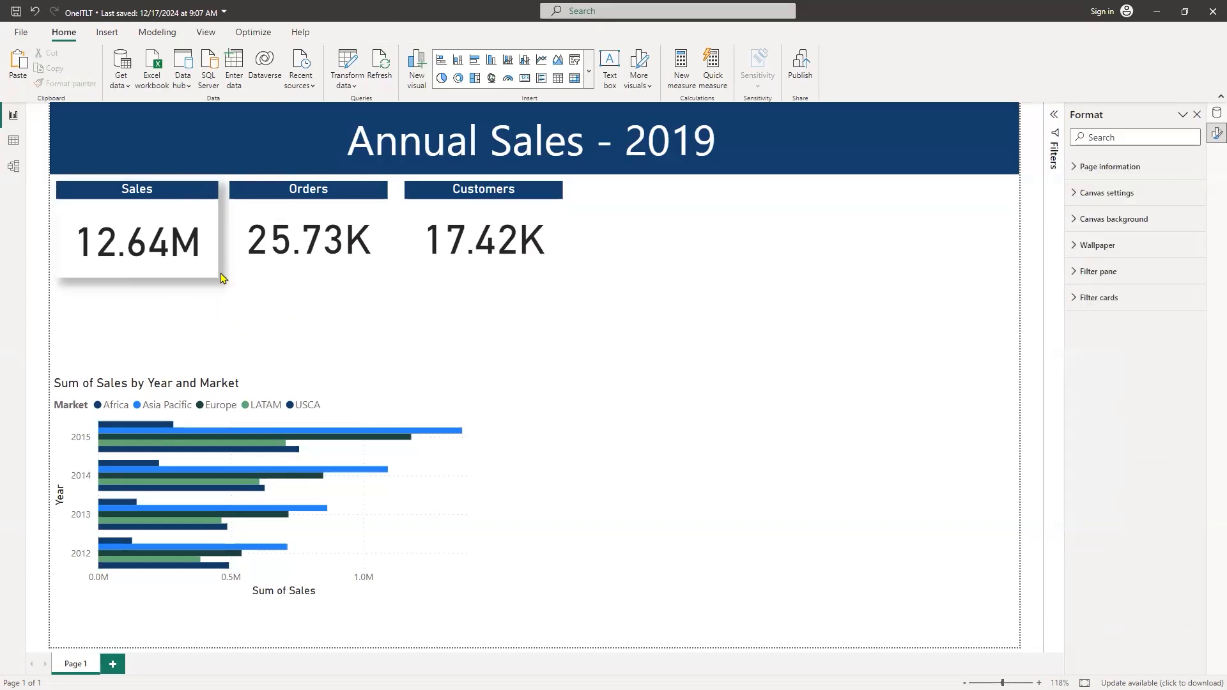
click(195, 273)
click(65, 83)
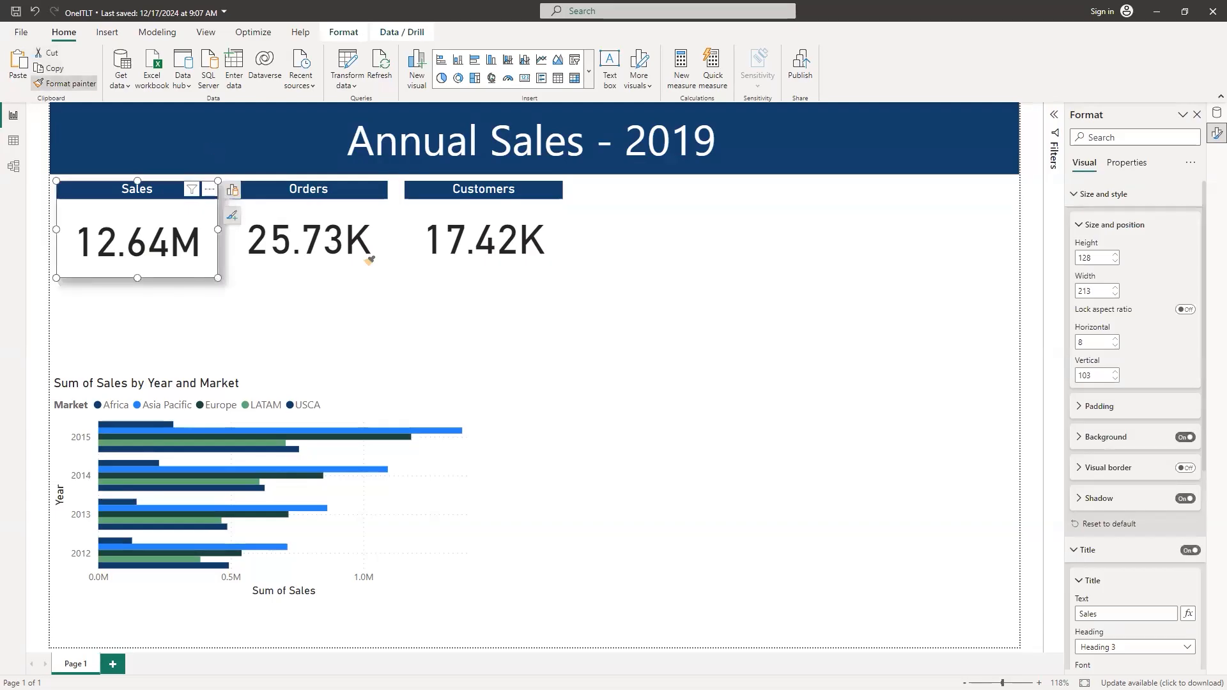
click(370, 259)
click(64, 83)
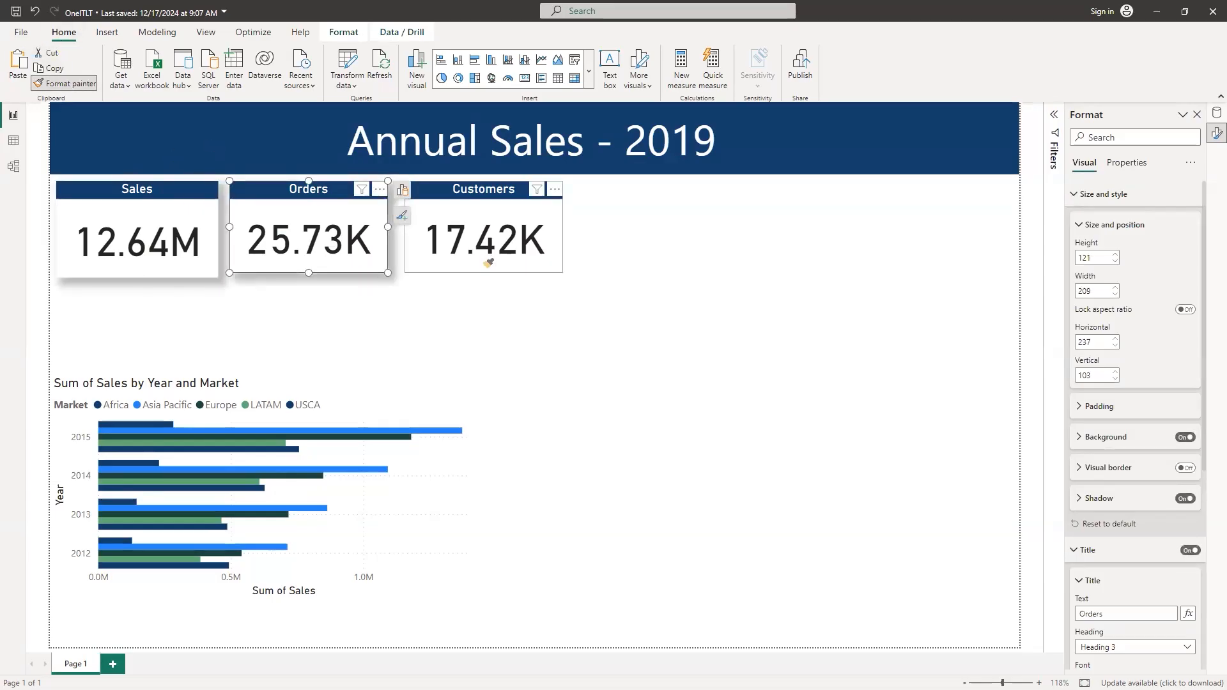
click(488, 263)
click(495, 321)
Step: Resize the Sales card to a height of 121 and a width of 206
click(351, 266)
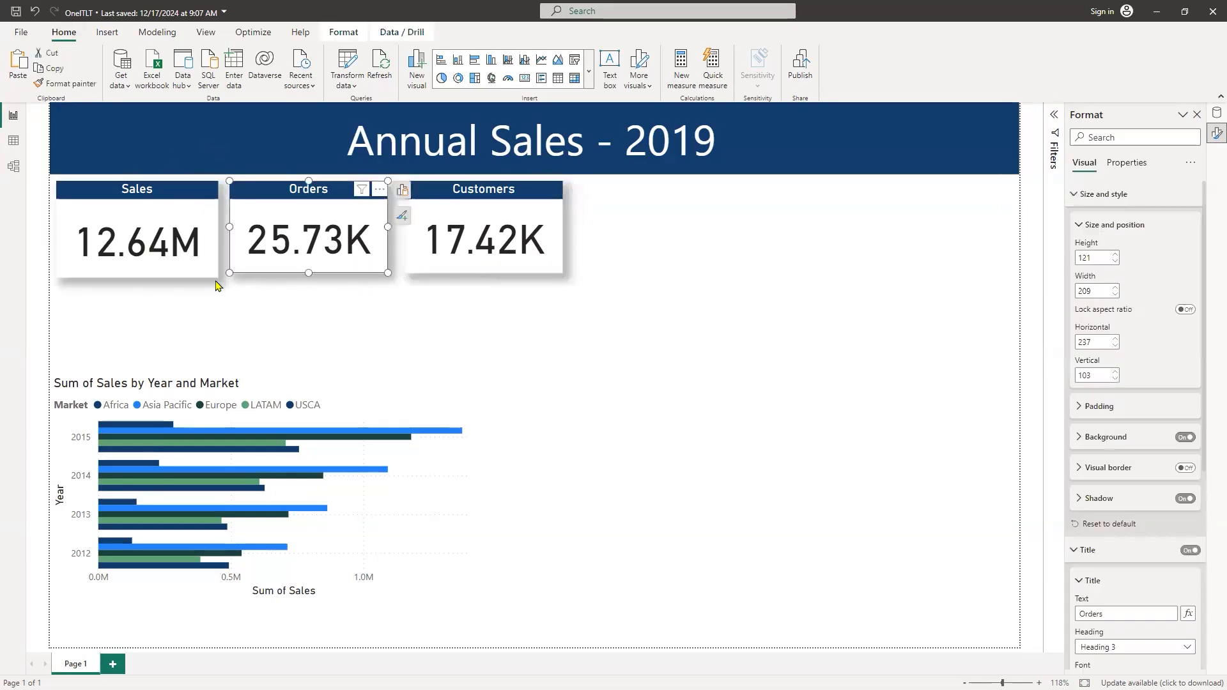
click(216, 276)
drag(218, 277, 184, 267)
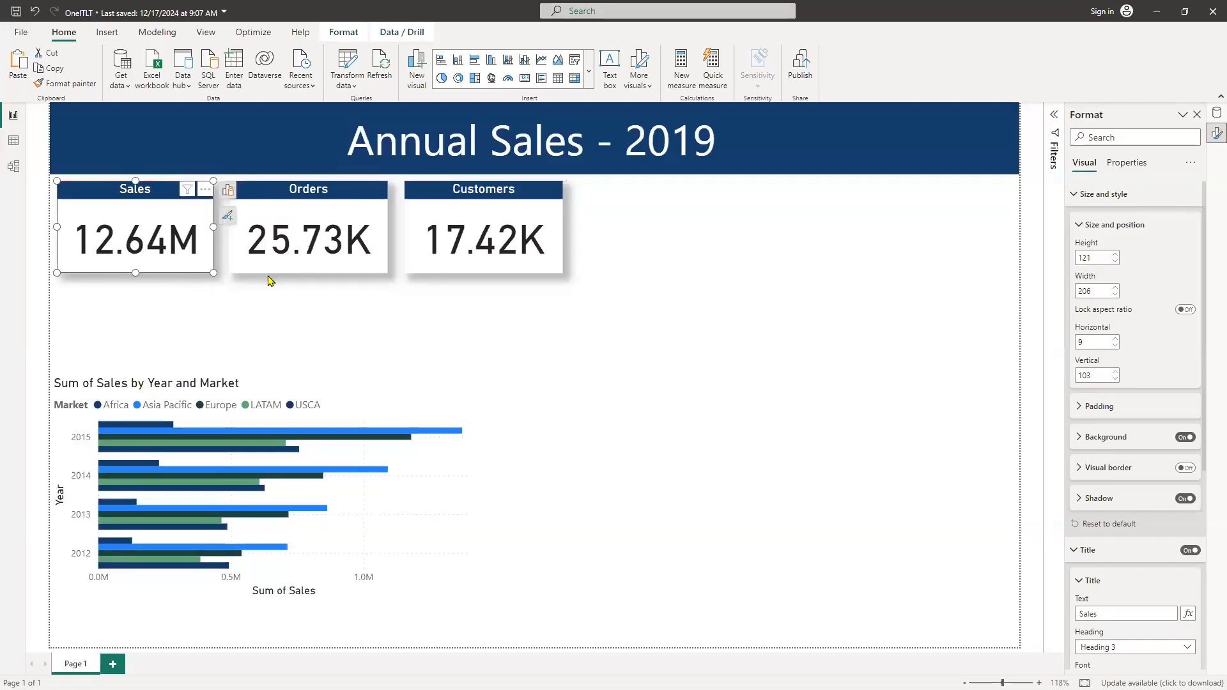
click(269, 280)
Step: Make the Orders card slightly narrower and the Customers card slightly wider
click(358, 272)
drag(386, 274, 402, 276)
click(447, 268)
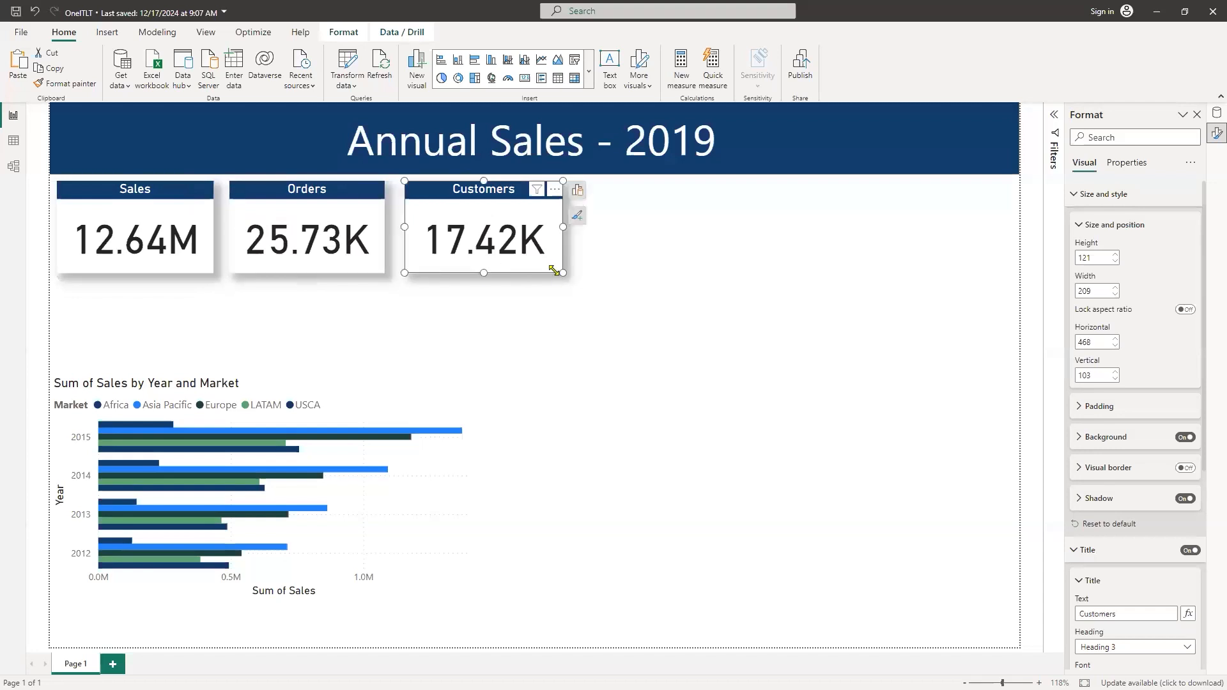
drag(566, 272, 568, 277)
click(682, 376)
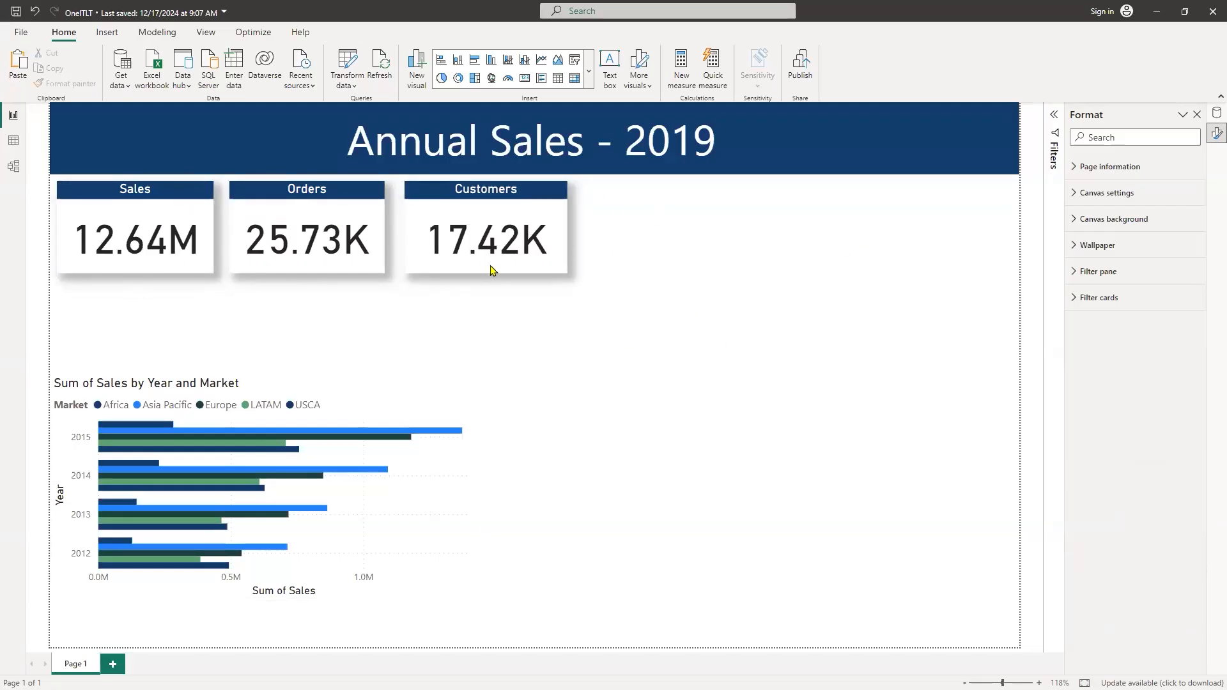
Step: Reposition the bar chart at horizontal 21 and vertical 397, and copy the Sales card's formatting onto it
click(384, 393)
drag(386, 395, 376, 437)
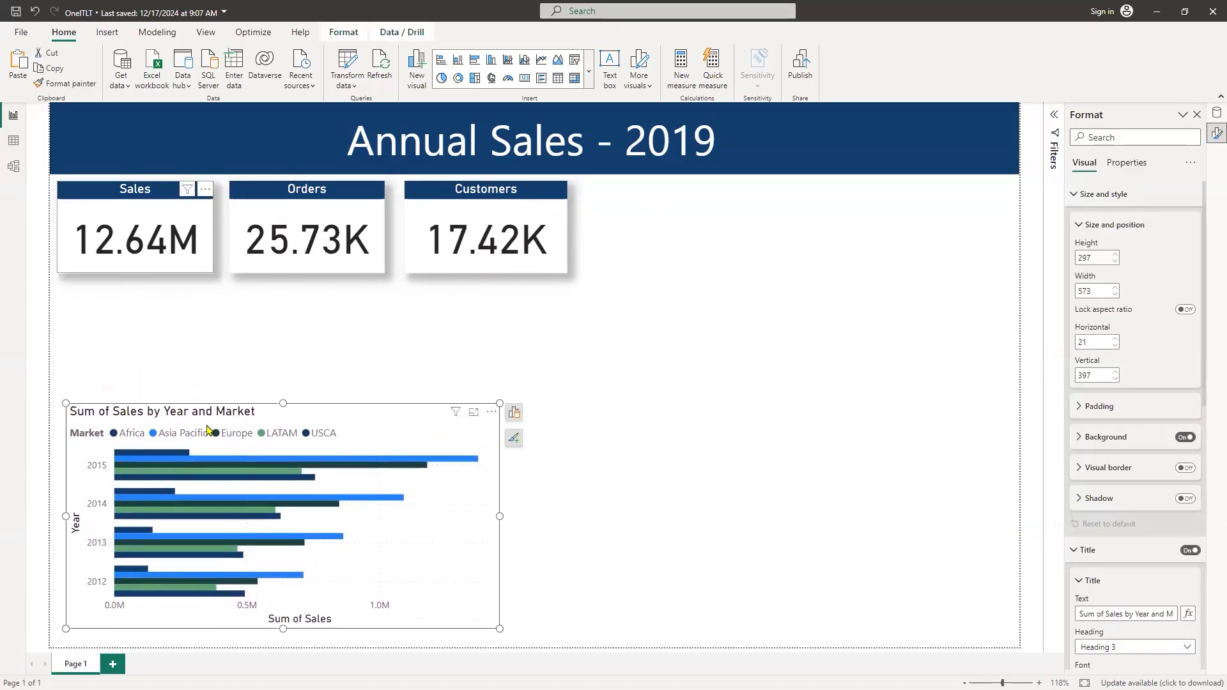
click(93, 195)
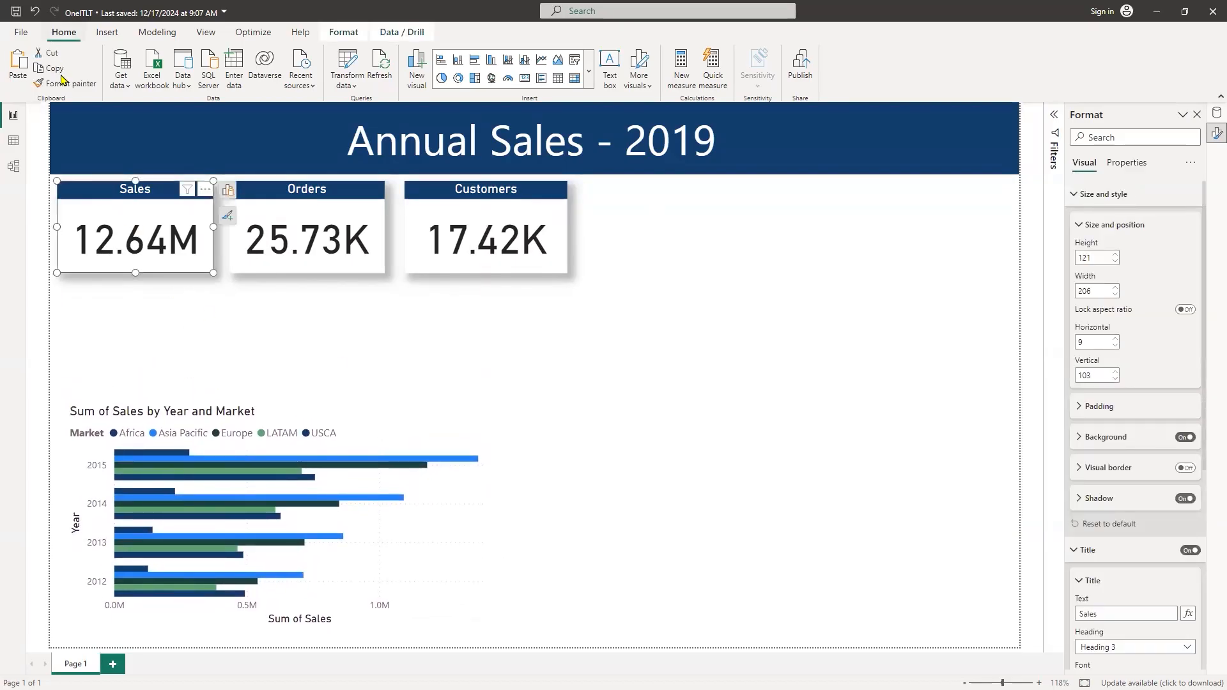
click(57, 82)
click(476, 499)
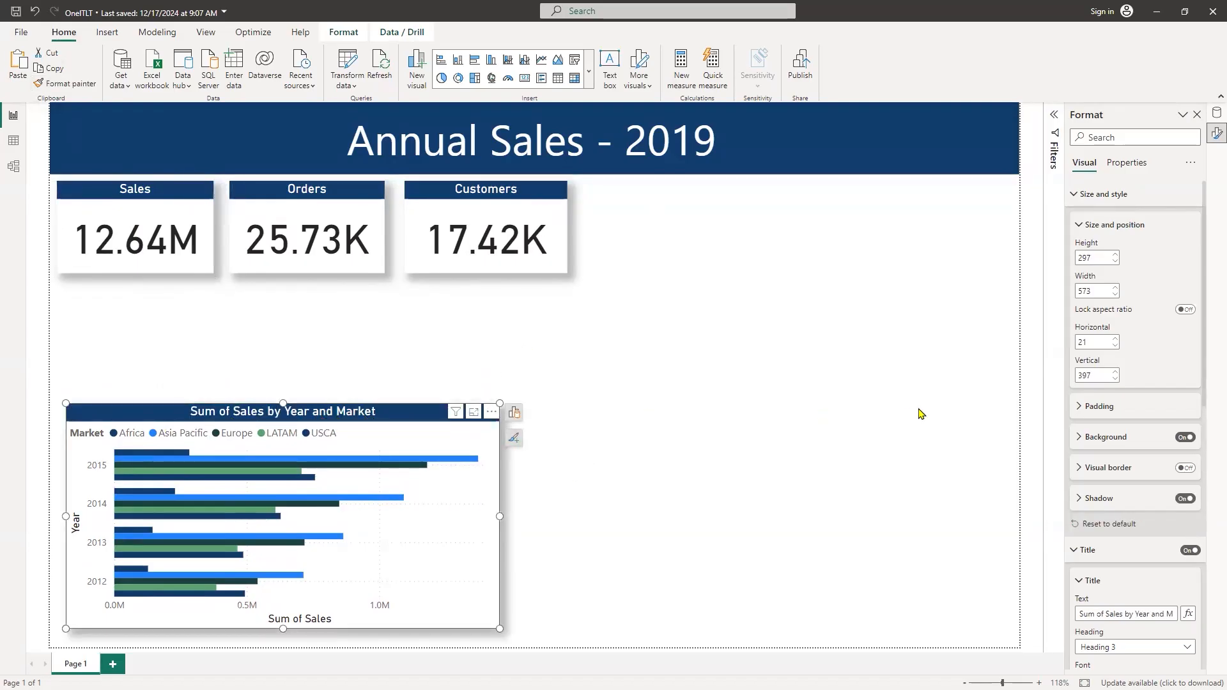
Step: Shorten the bar chart's title to "Sales by Year and Market"
scroll(1116, 536, down, 2)
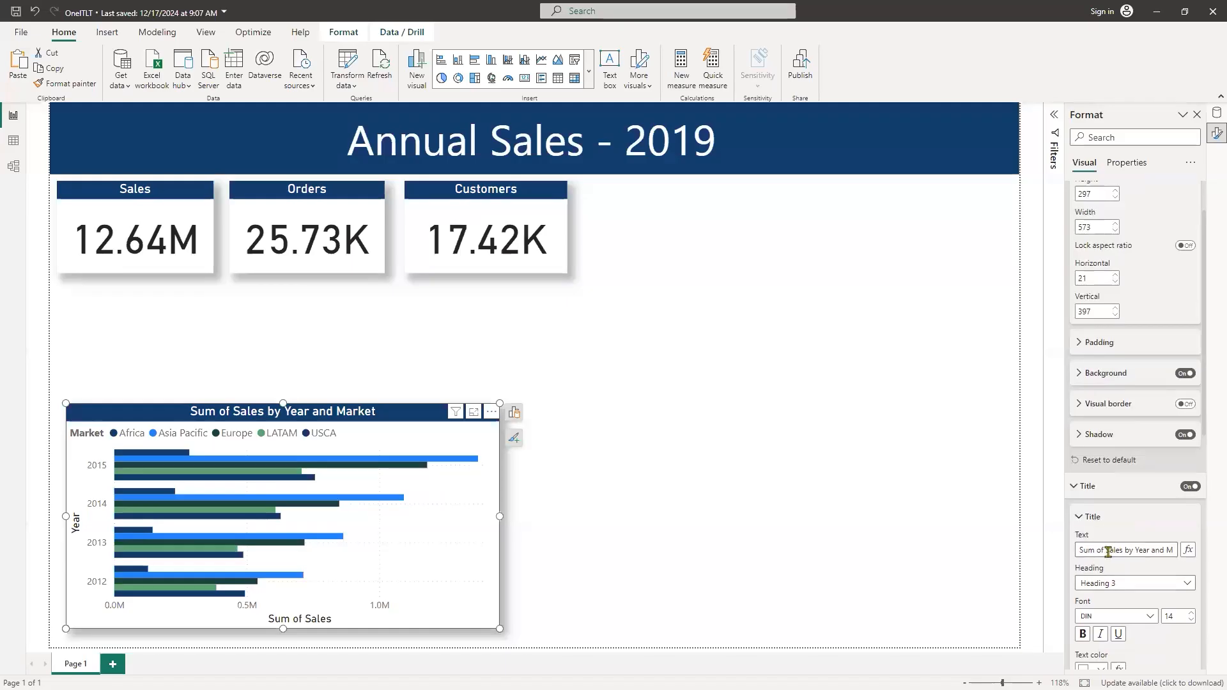
drag(1100, 551, 992, 548)
key(BackSpace)
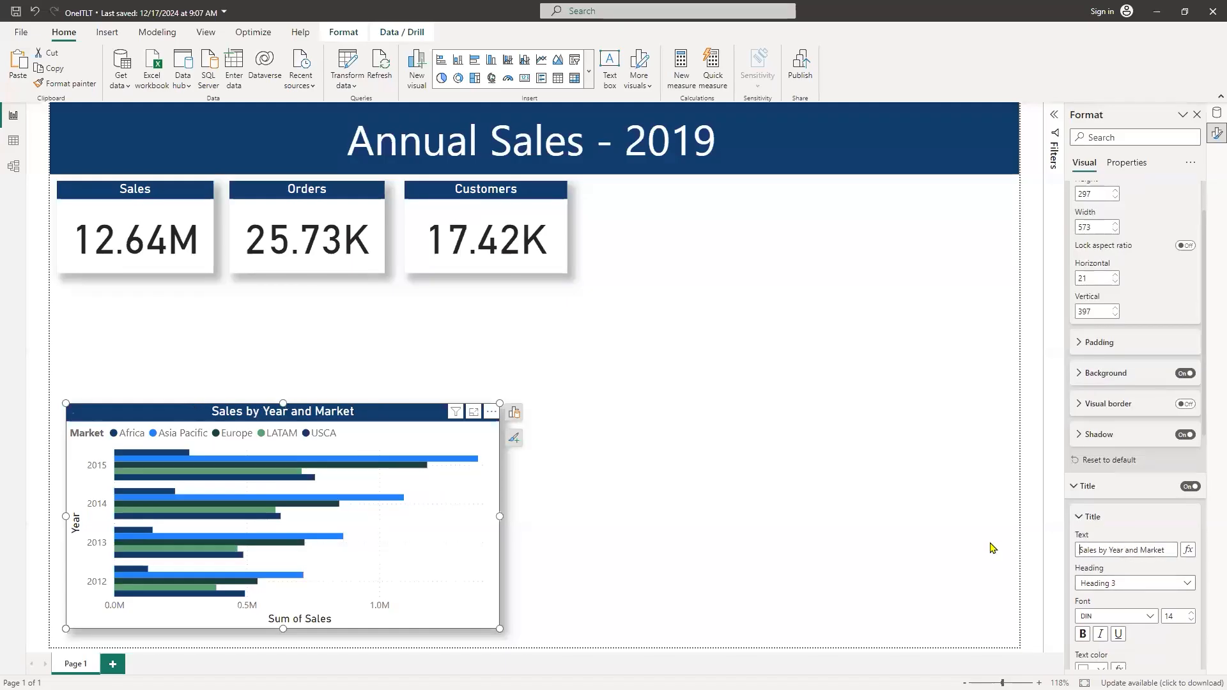
click(665, 470)
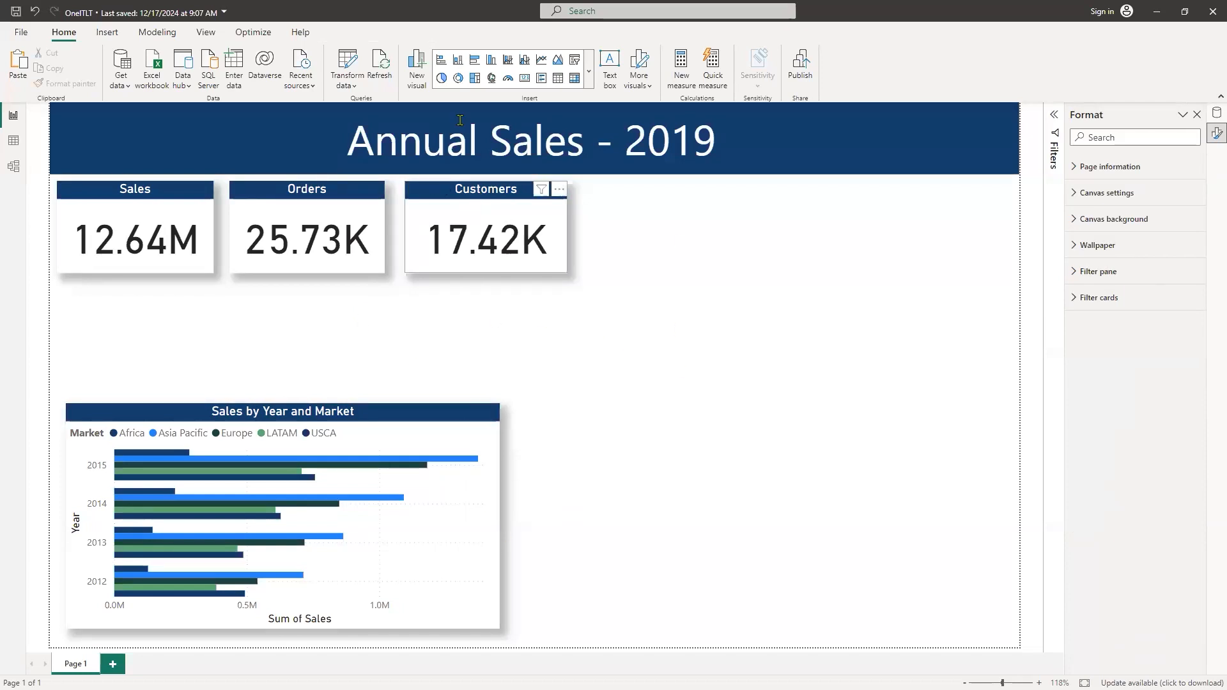
Step: Insert a line chart, place it in the empty area beside the bar chart and enlarge it to fill that space
click(592, 72)
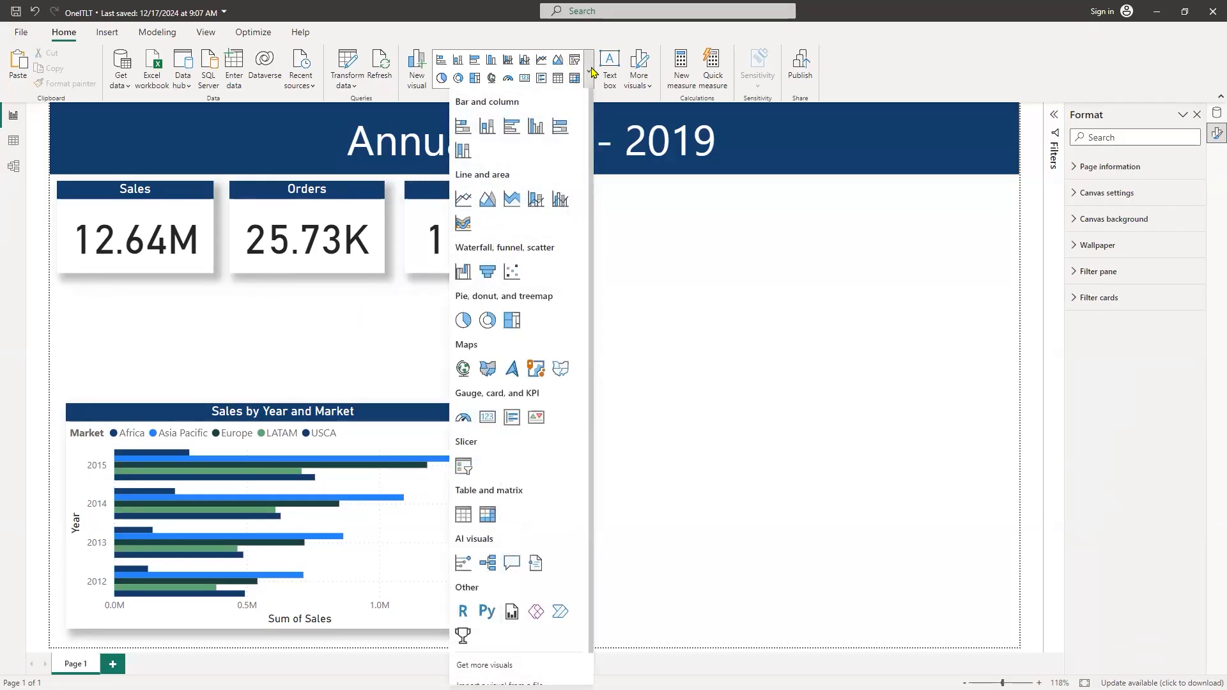
click(464, 199)
click(551, 350)
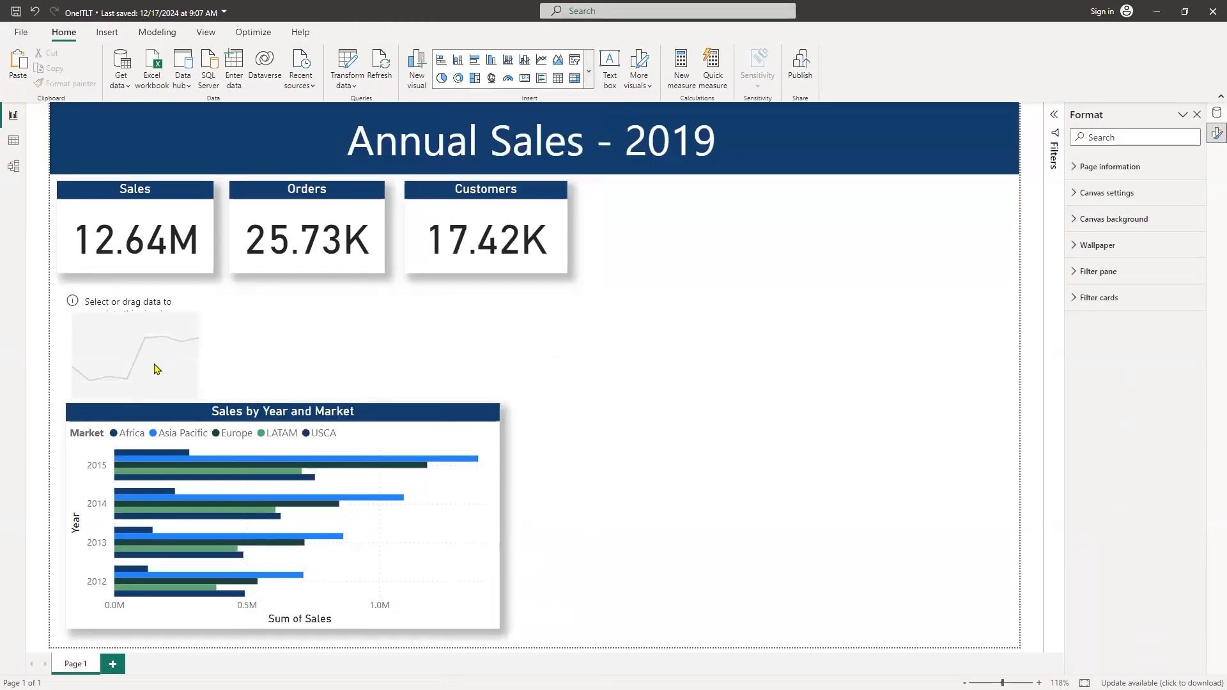
drag(181, 381, 998, 337)
drag(888, 359, 821, 357)
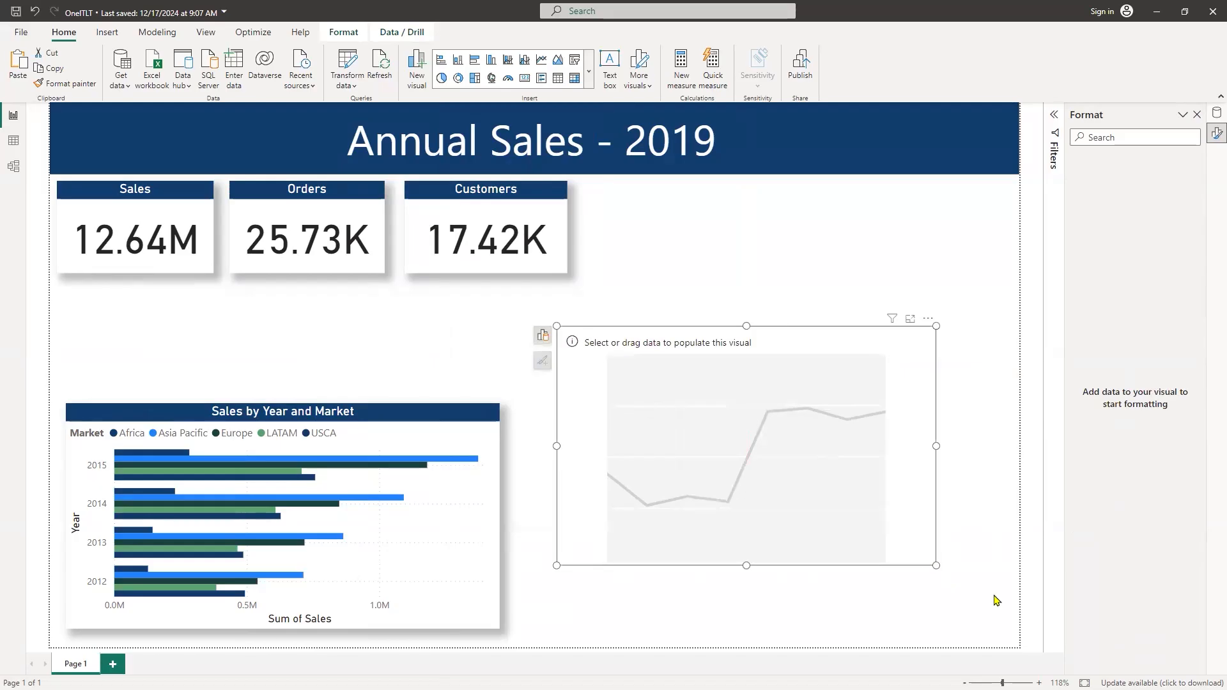
drag(937, 566, 1003, 565)
drag(687, 566, 665, 567)
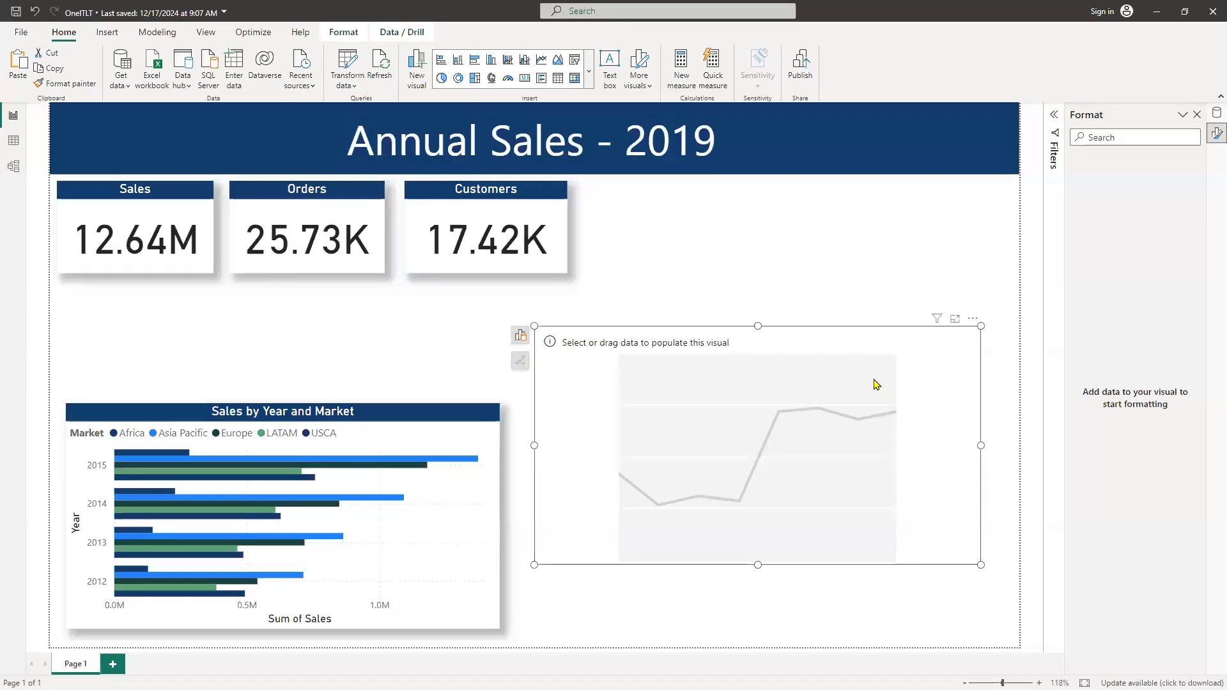
drag(869, 344, 868, 362)
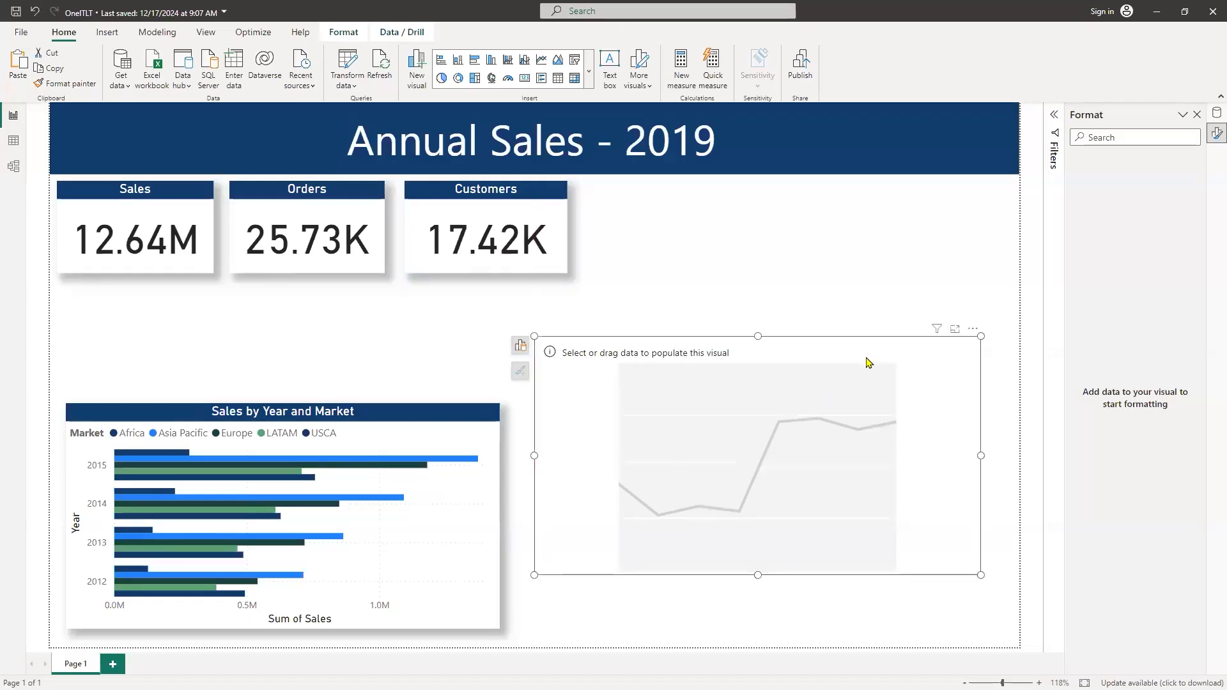
Step: Add Year and Month from the Order Date hierarchy to the line chart's X-axis
click(1214, 115)
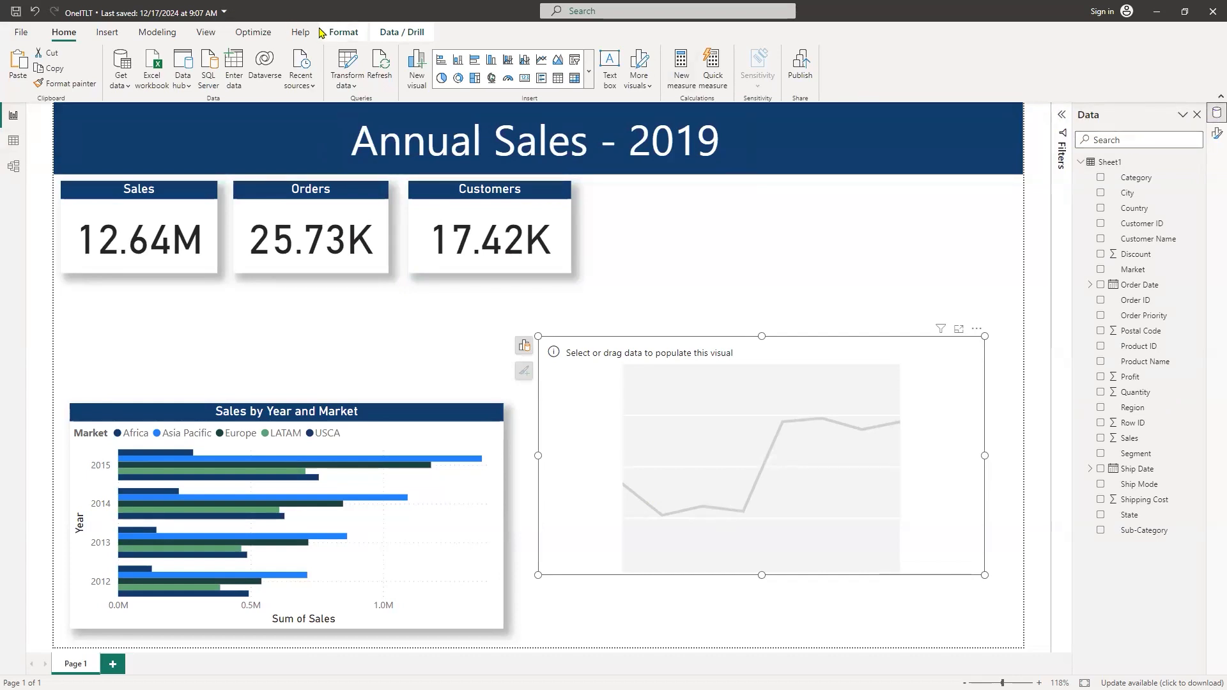
click(344, 32)
click(206, 33)
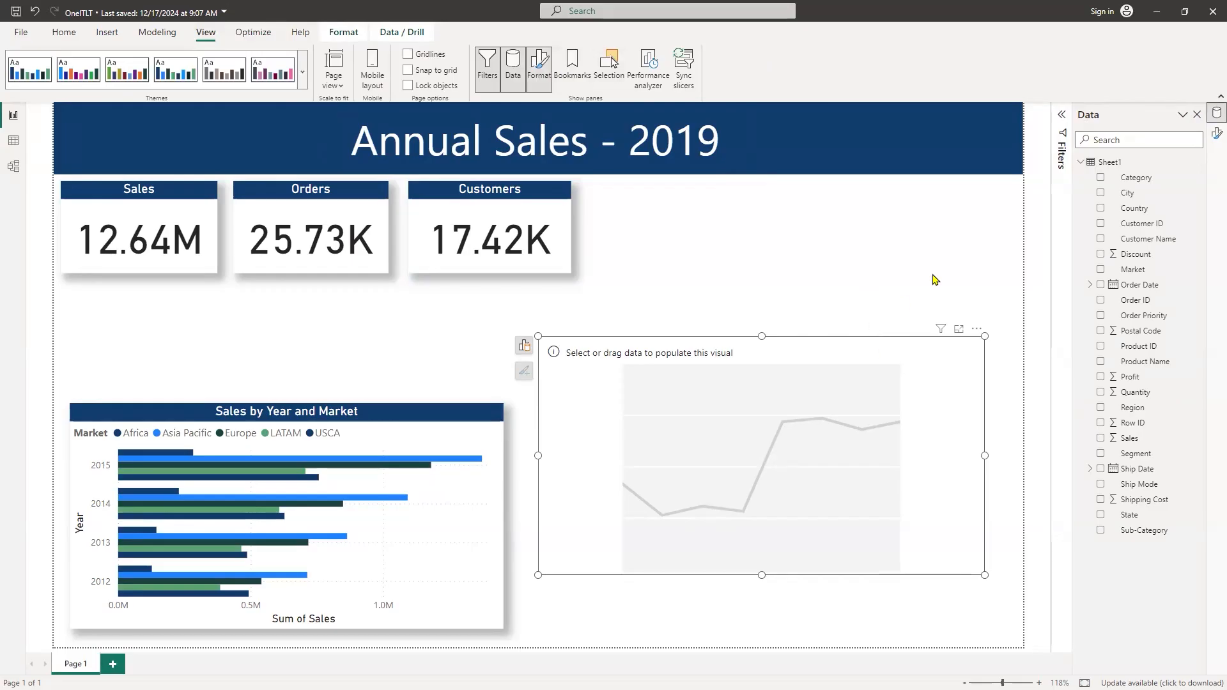
click(524, 347)
scroll(447, 486, down, 3)
scroll(468, 541, up, 2)
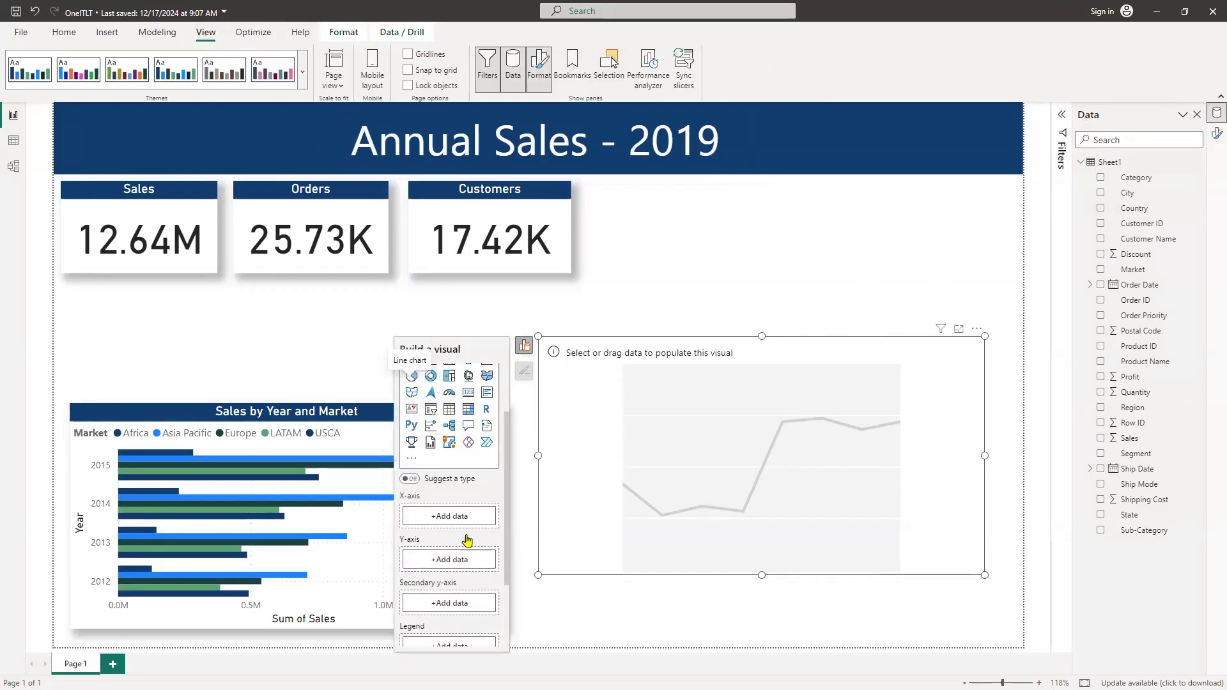
scroll(468, 541, up, 1)
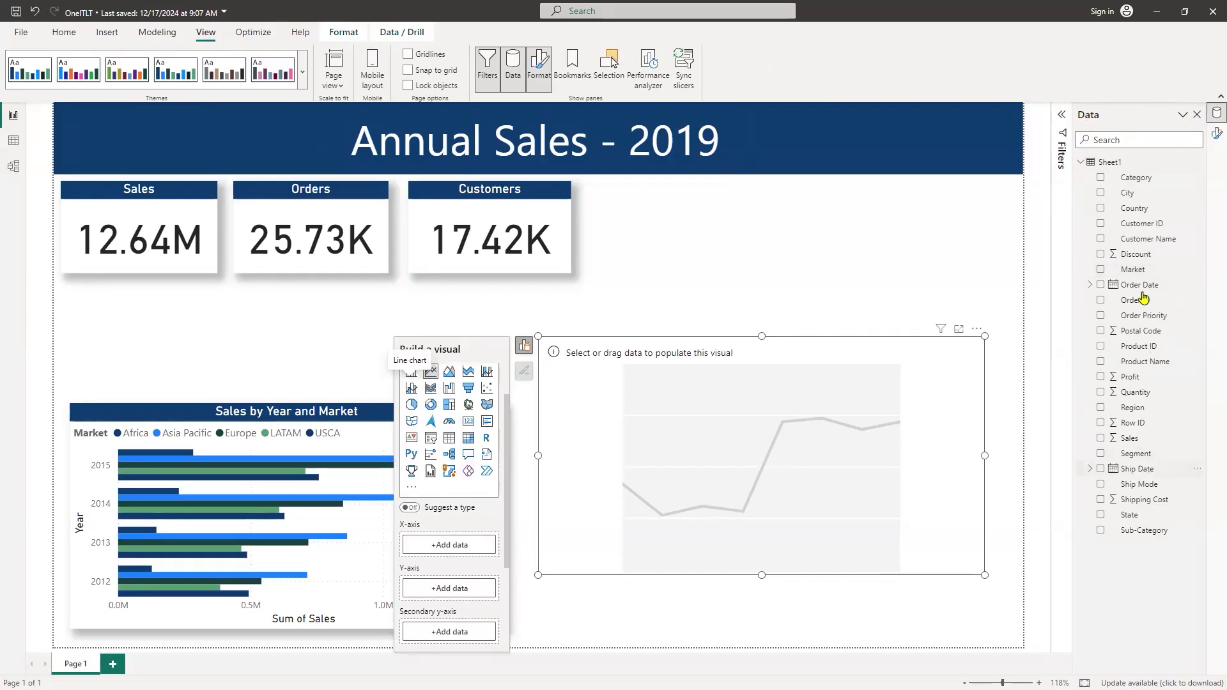
click(1091, 286)
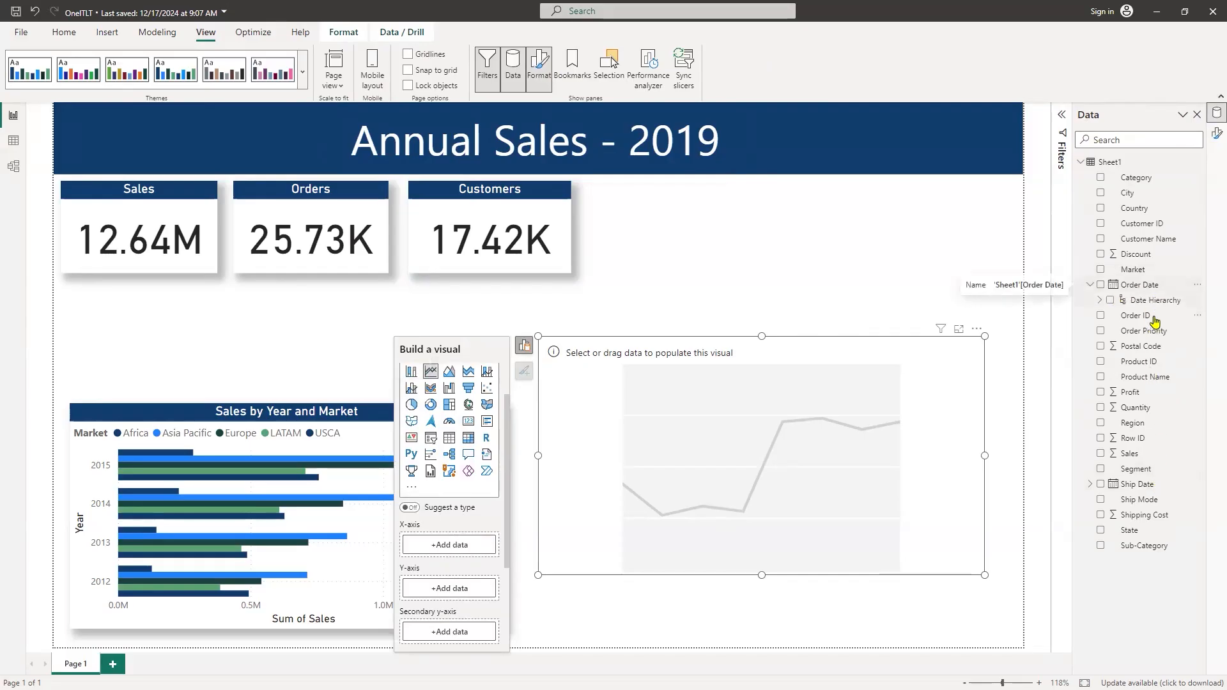
click(1100, 301)
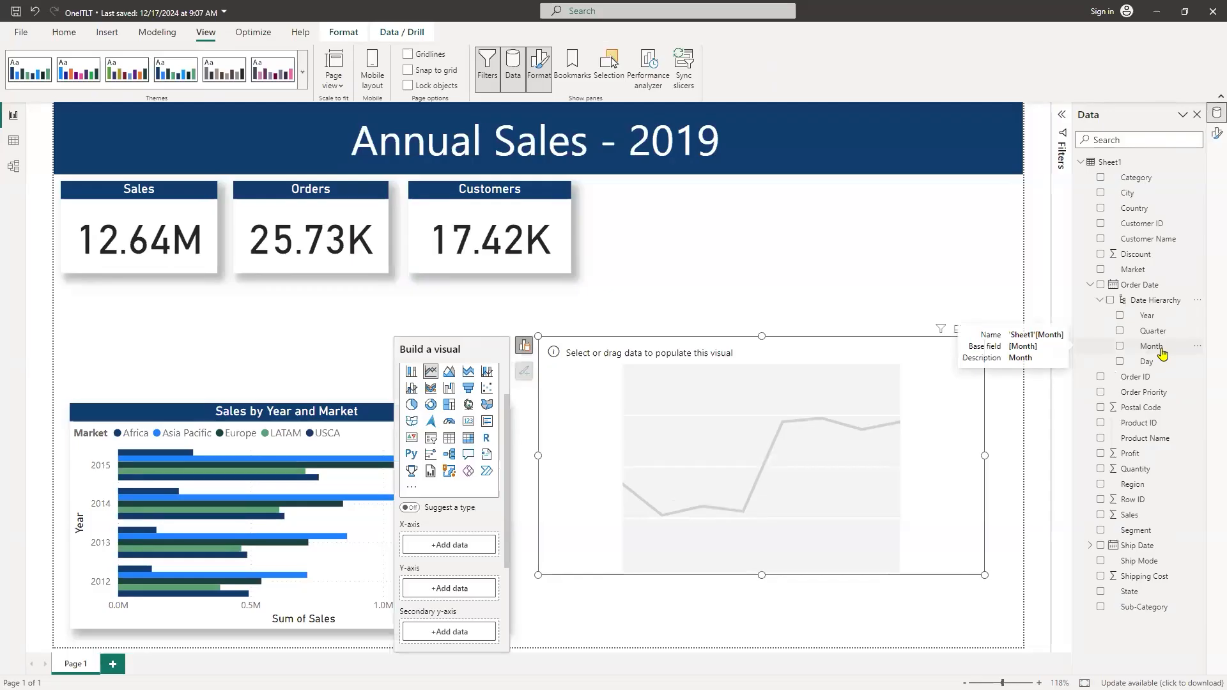
drag(1164, 324, 464, 553)
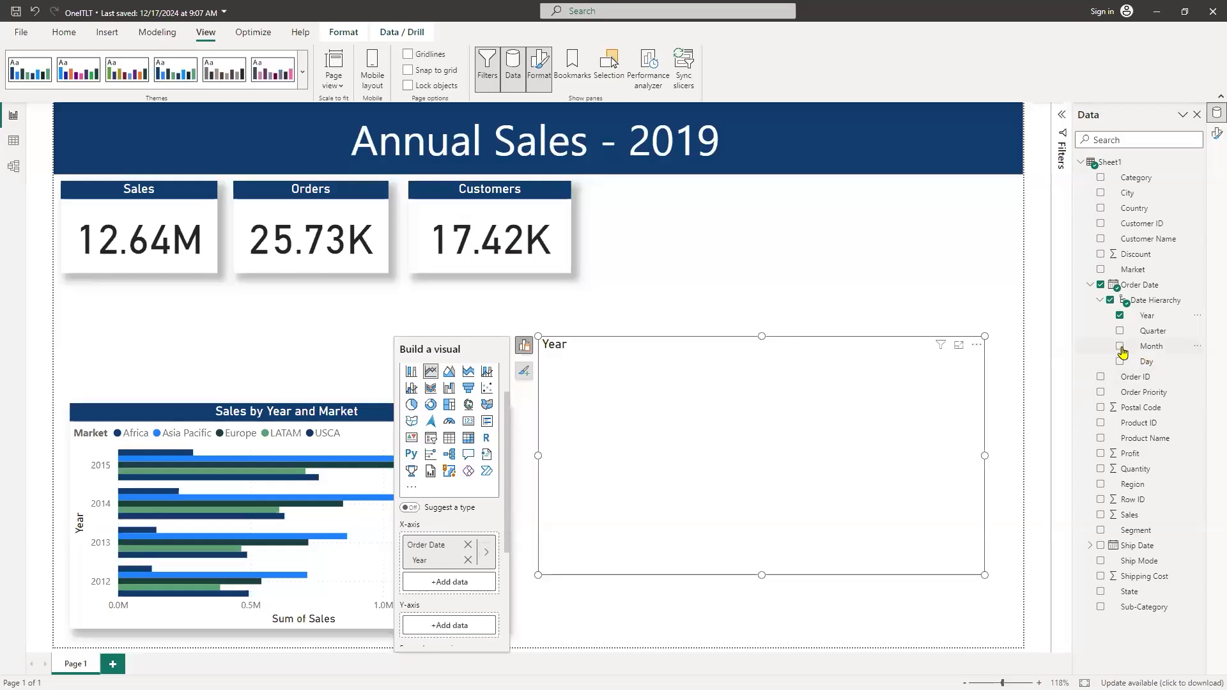
click(1138, 349)
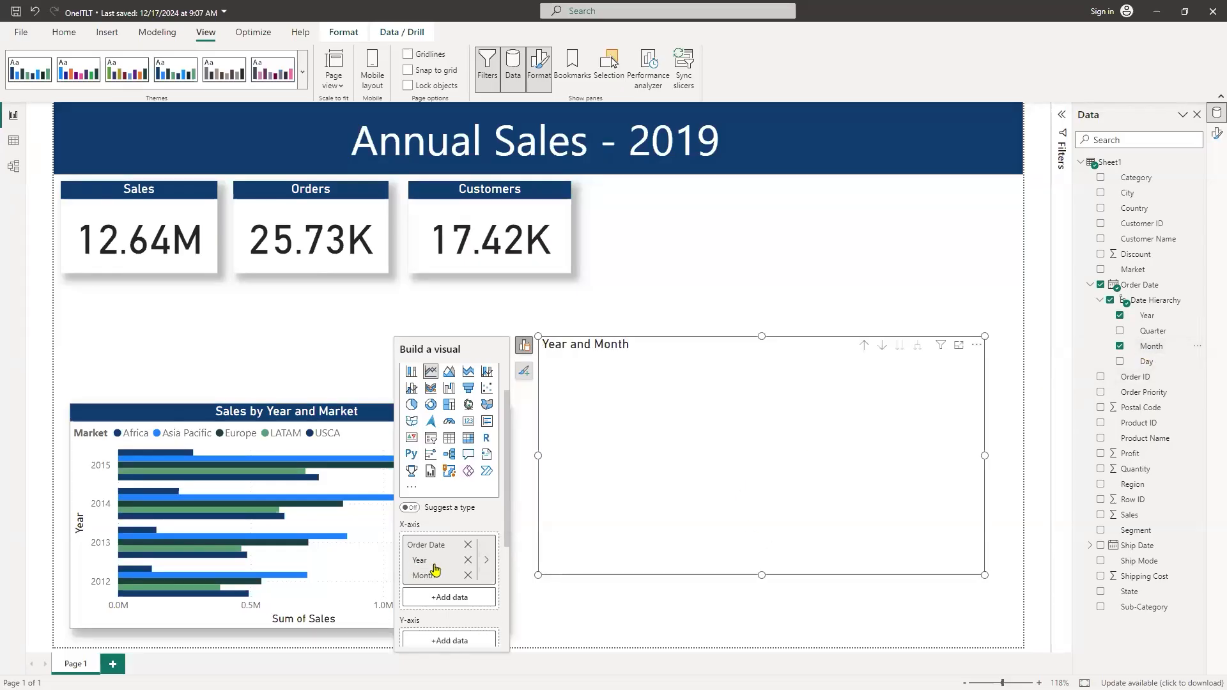
Step: Add Sales to the line chart's Y-axis and enlarge the chart slightly
scroll(417, 564, down, 3)
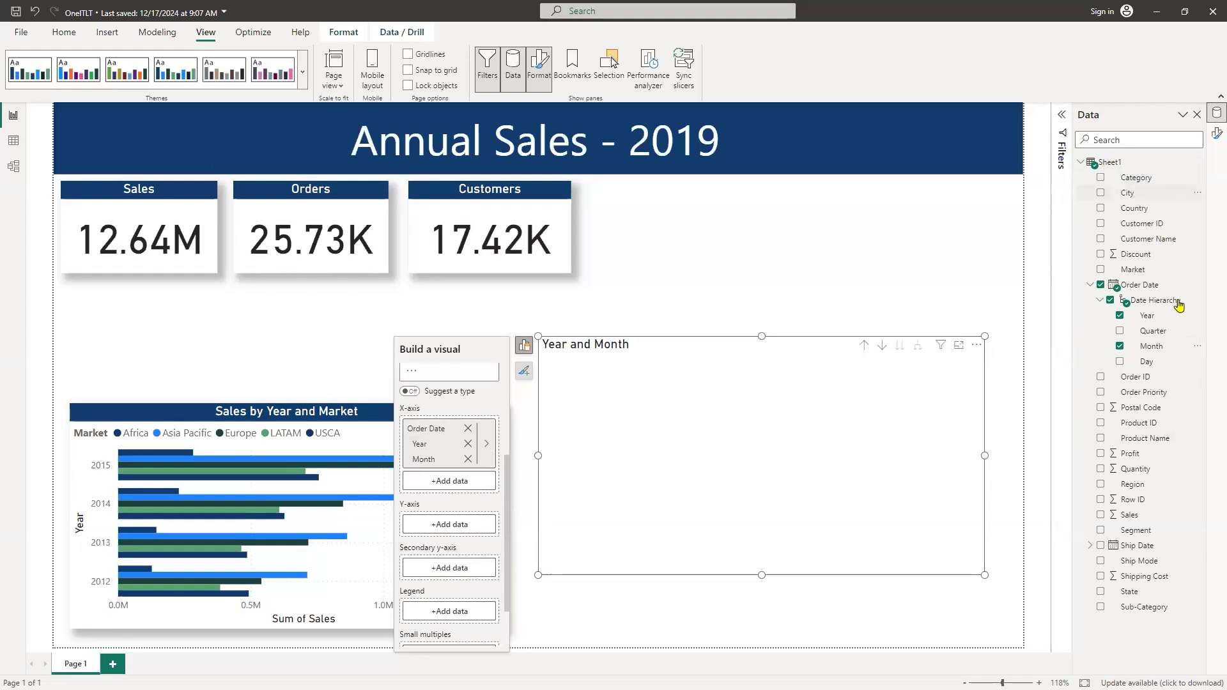
drag(968, 531, 464, 525)
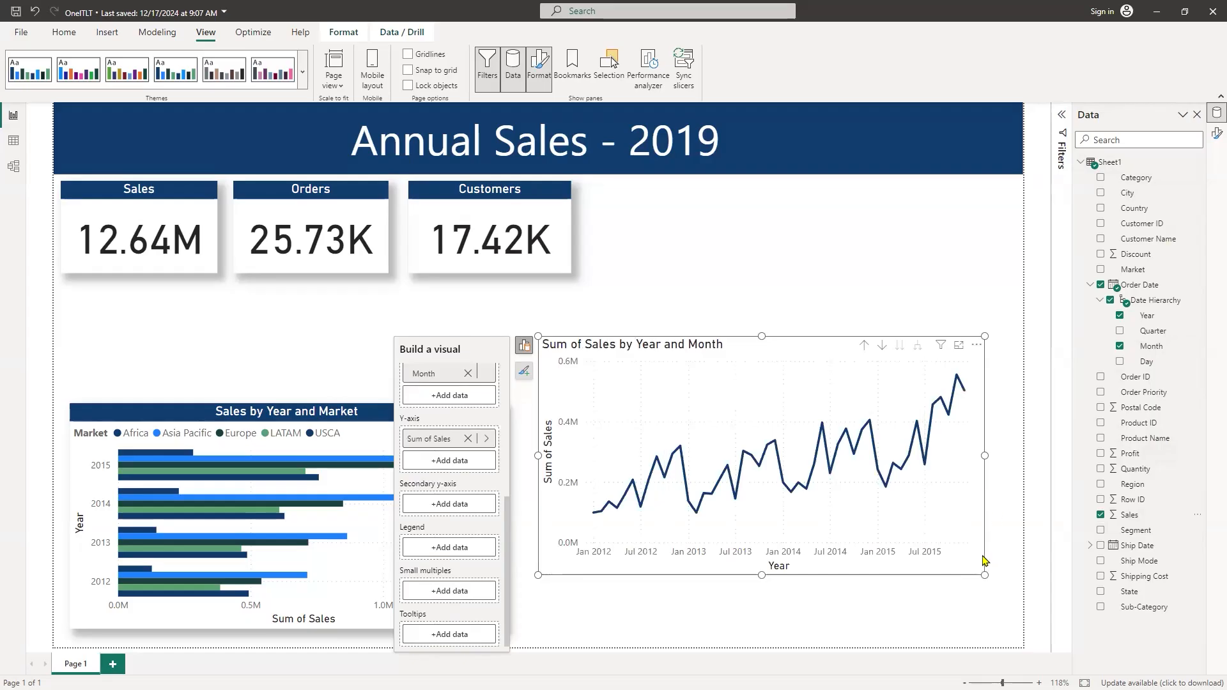
mouse_move(985, 575)
mouse_down()
mouse_move(1007, 581)
mouse_move(978, 570)
mouse_up()
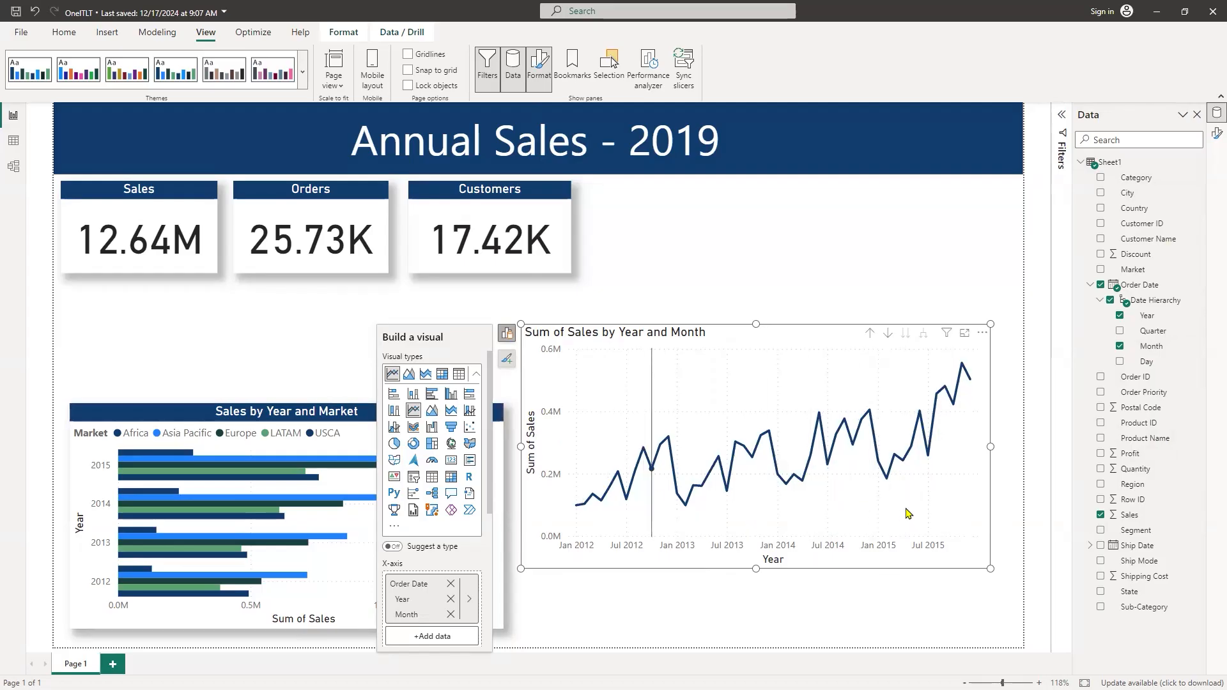
Step: Add Segment to the line chart's legend, remove it and add it again
scroll(467, 604, down, 3)
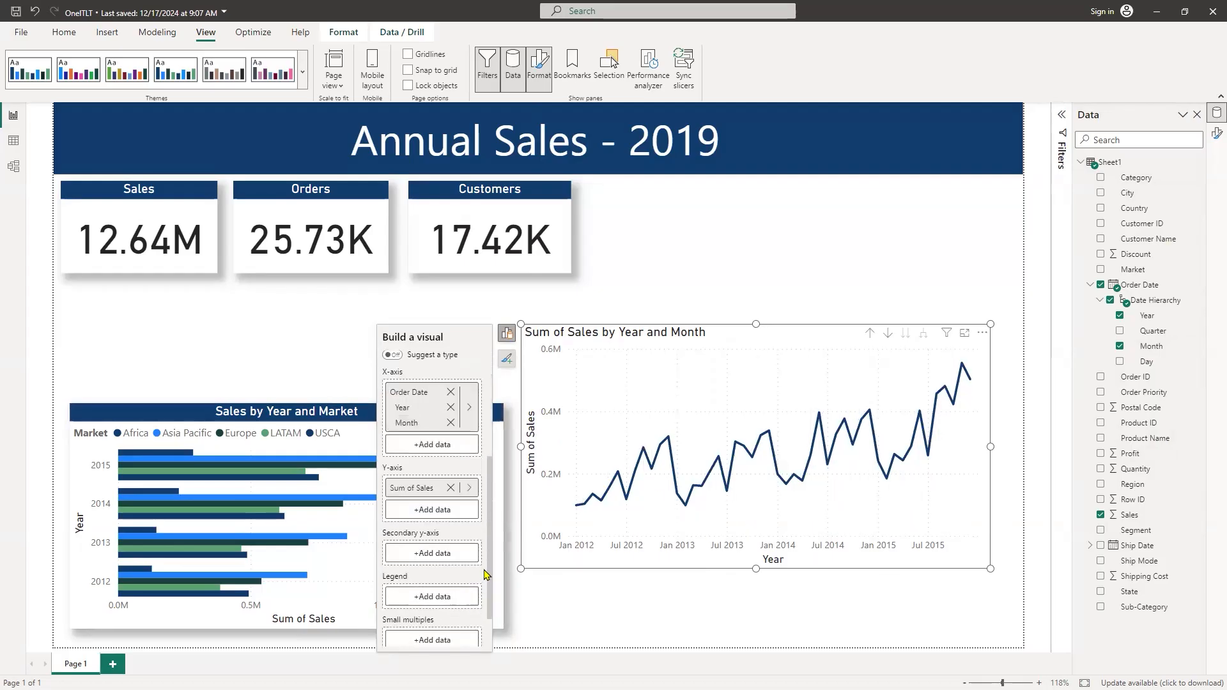
scroll(481, 574, down, 1)
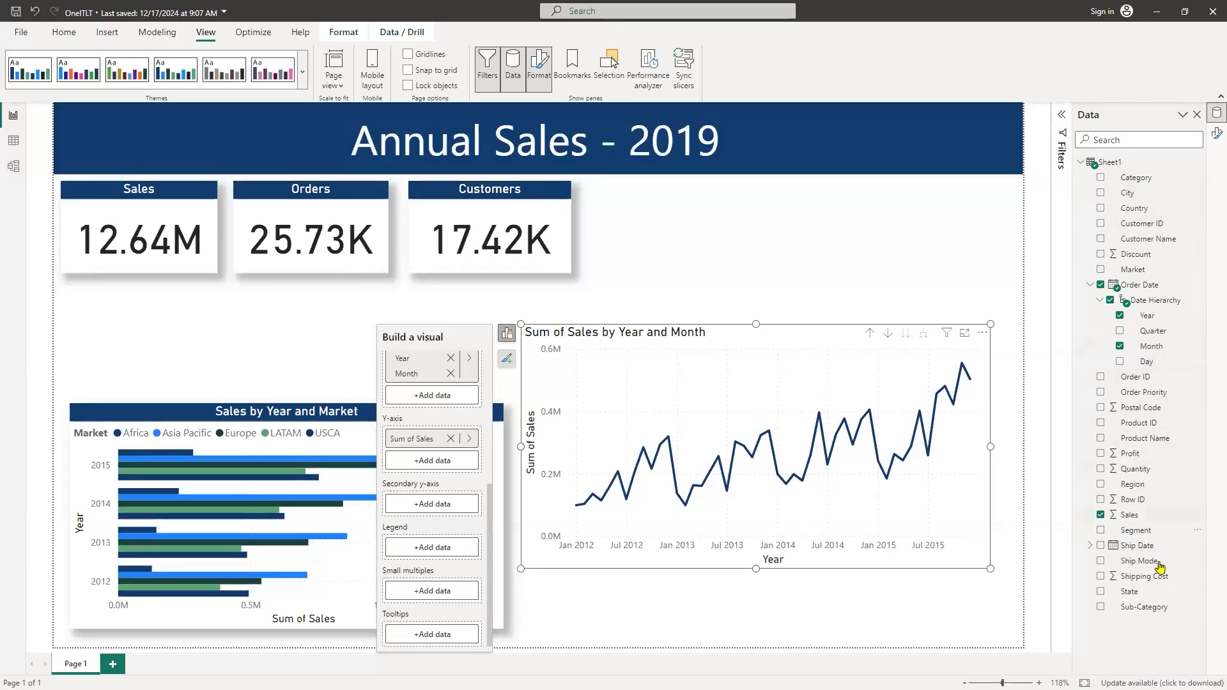
drag(1164, 539, 450, 551)
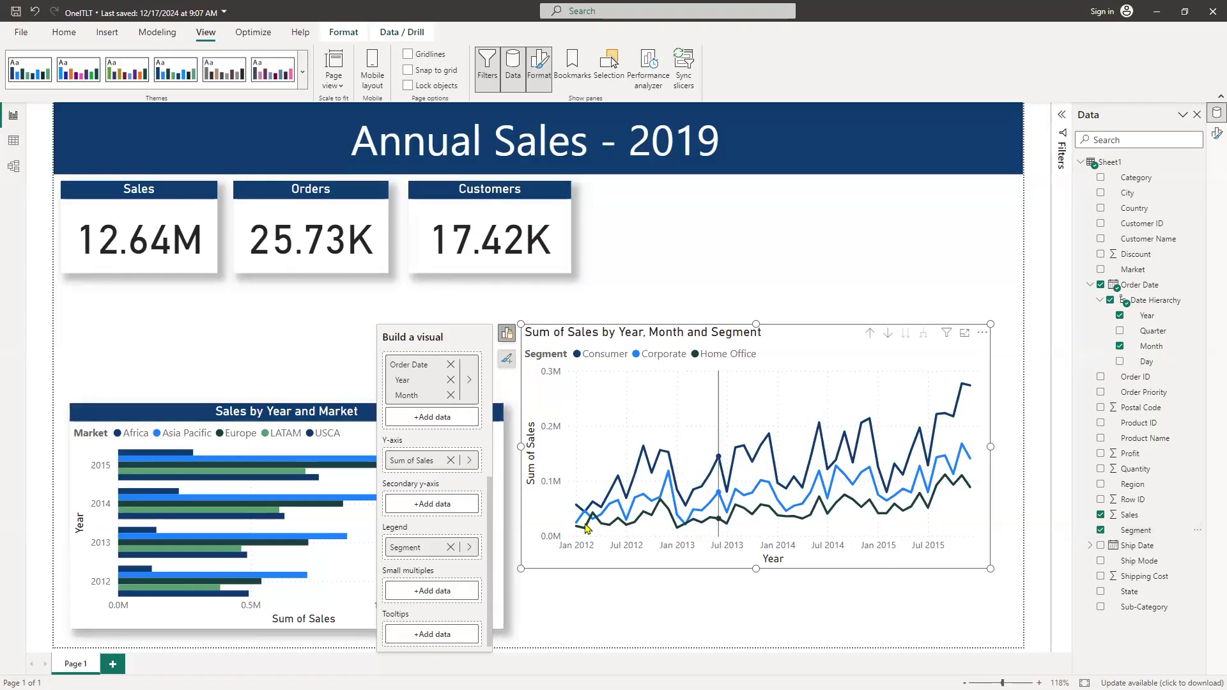
click(452, 548)
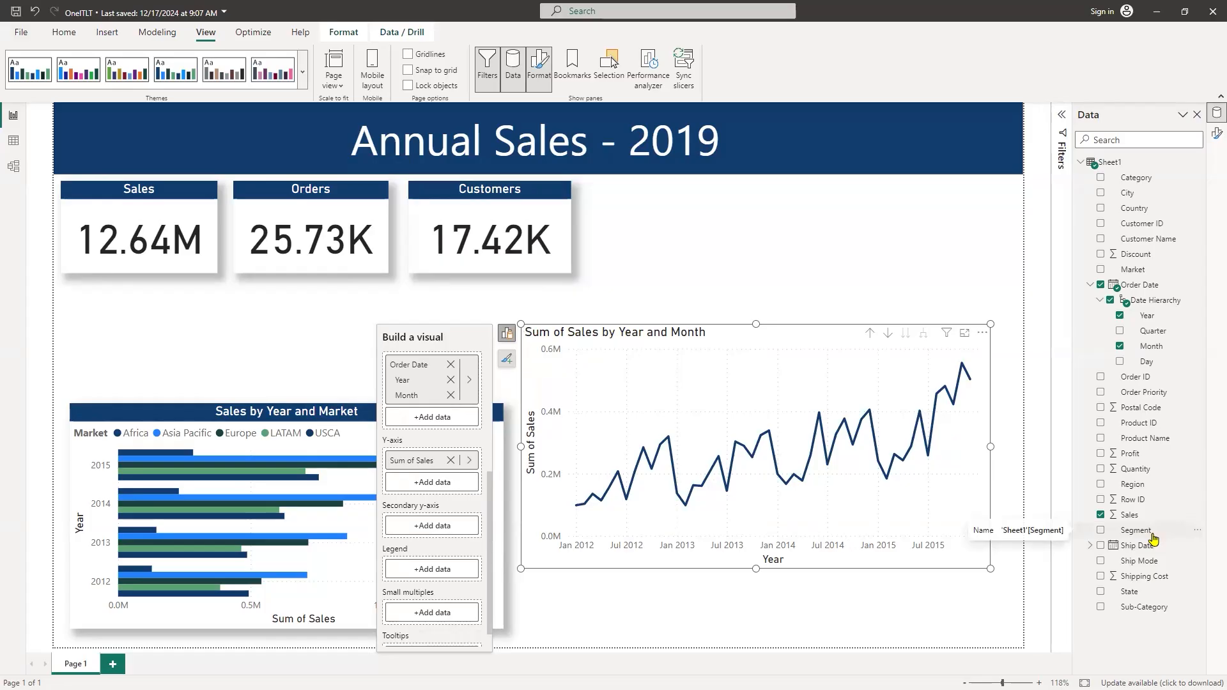
drag(1153, 535, 436, 572)
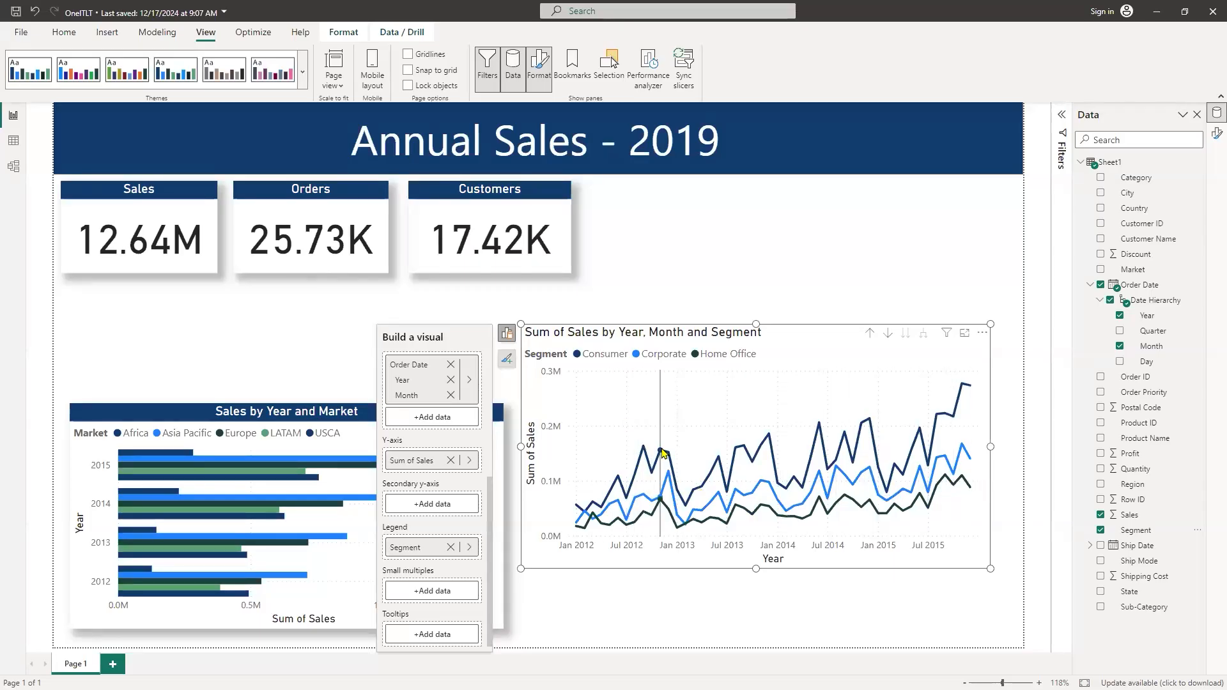
Step: Move the line chart down so its lower edge lines up with the bar chart's, and narrow it slightly
mouse_move(662, 451)
drag(990, 566, 963, 613)
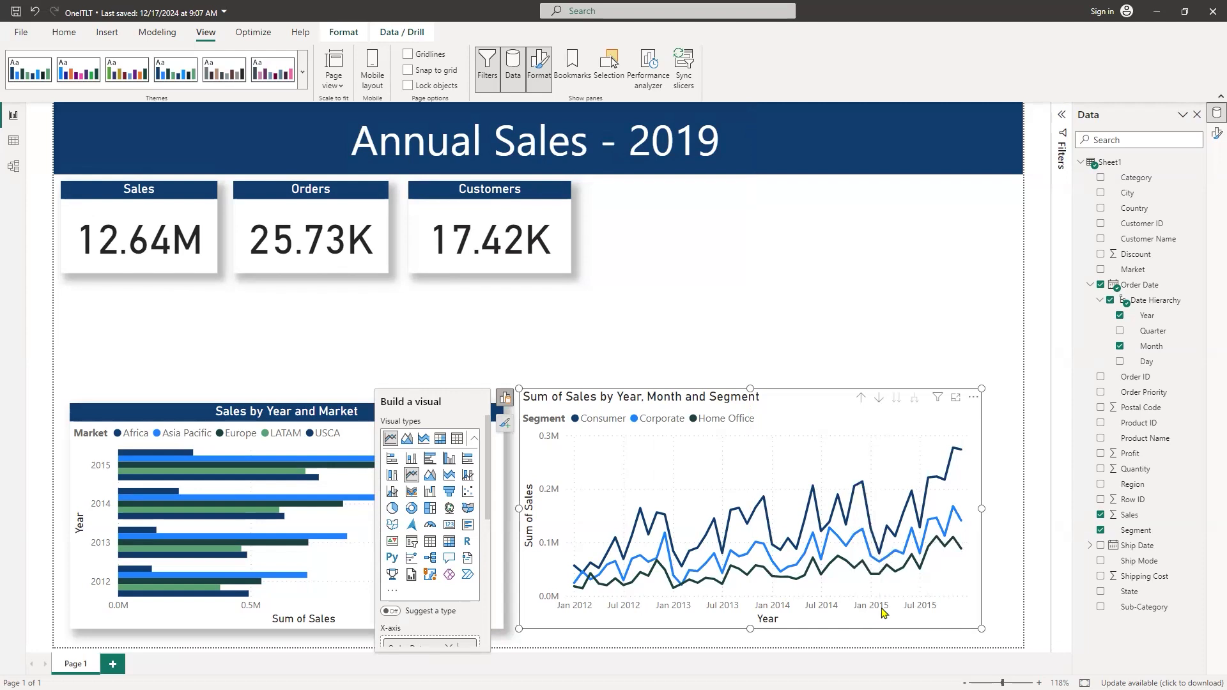
Step: Copy the formatting of the Sales by Year and Market bar chart onto the line chart with Format painter
mouse_move(881, 557)
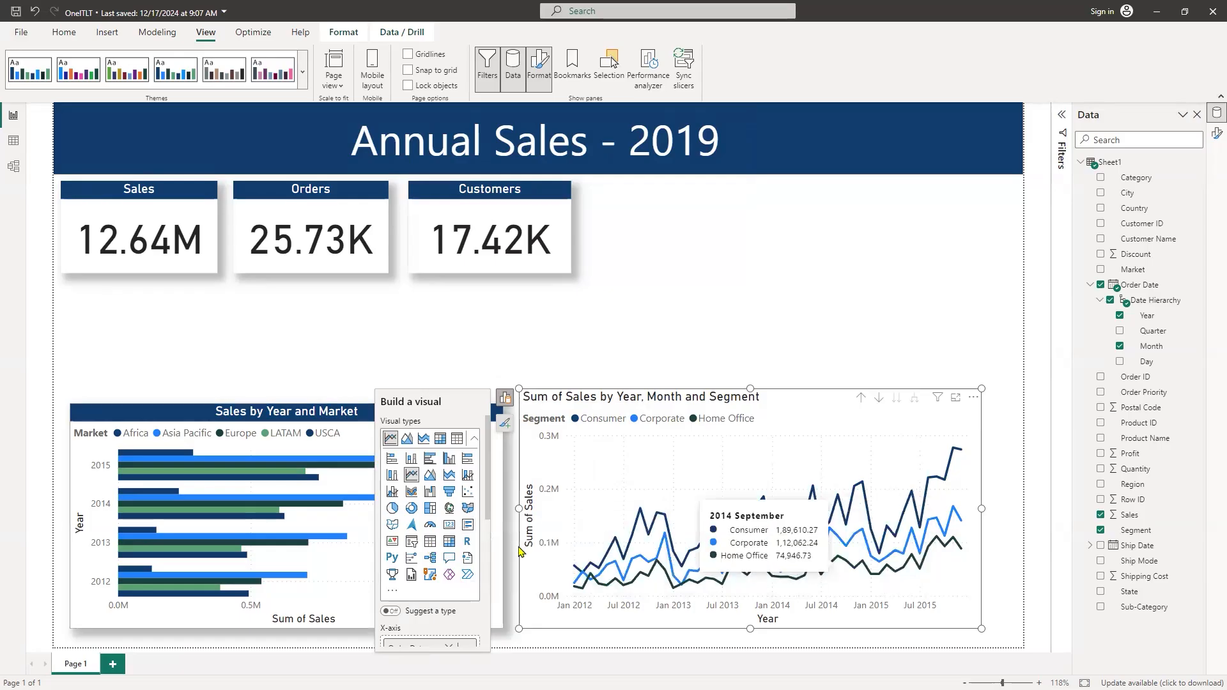
scroll(435, 579, down, 5)
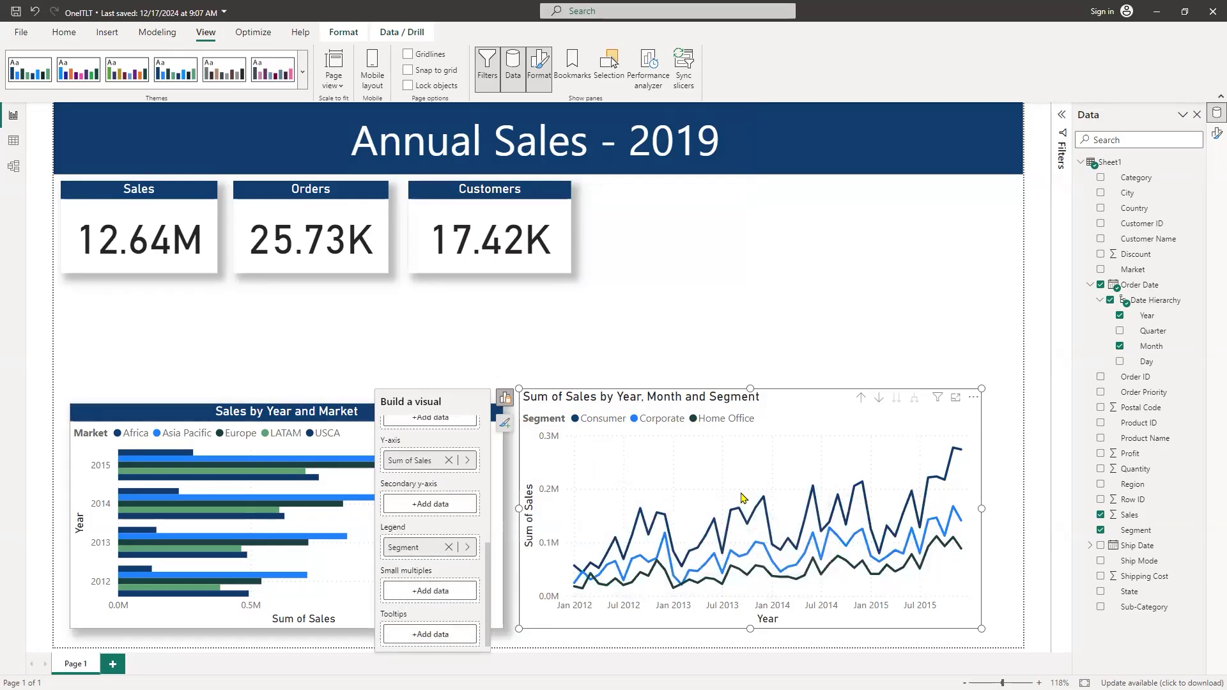
click(382, 418)
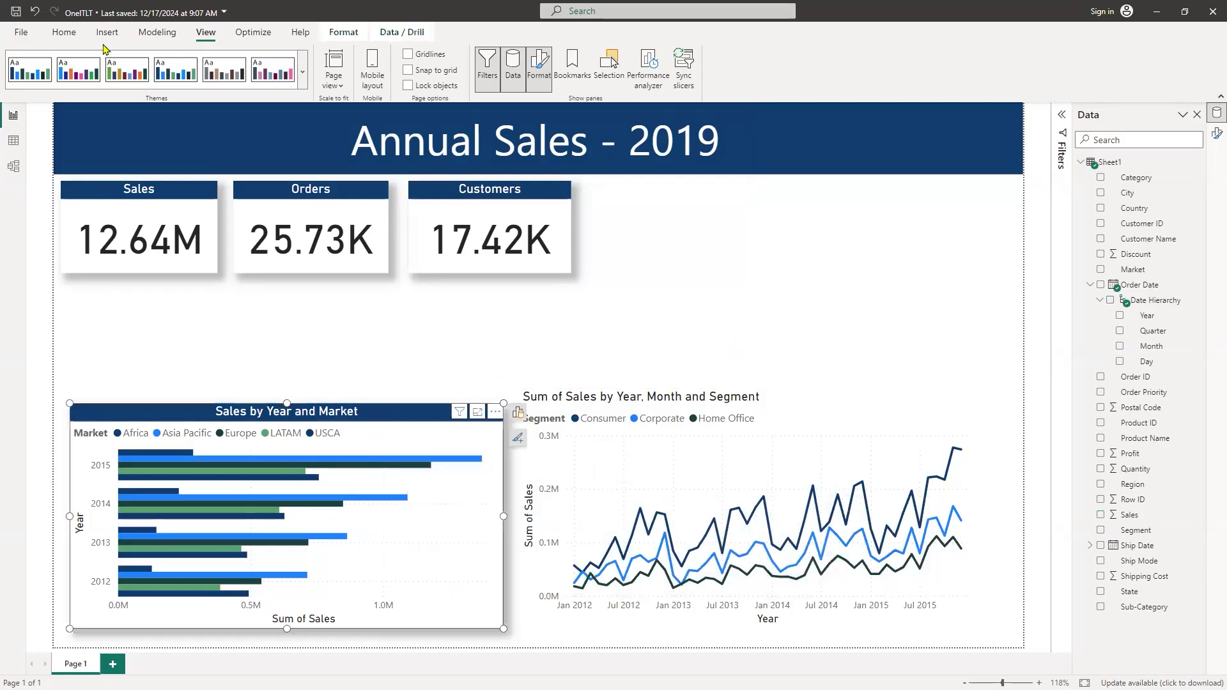
click(64, 32)
click(64, 83)
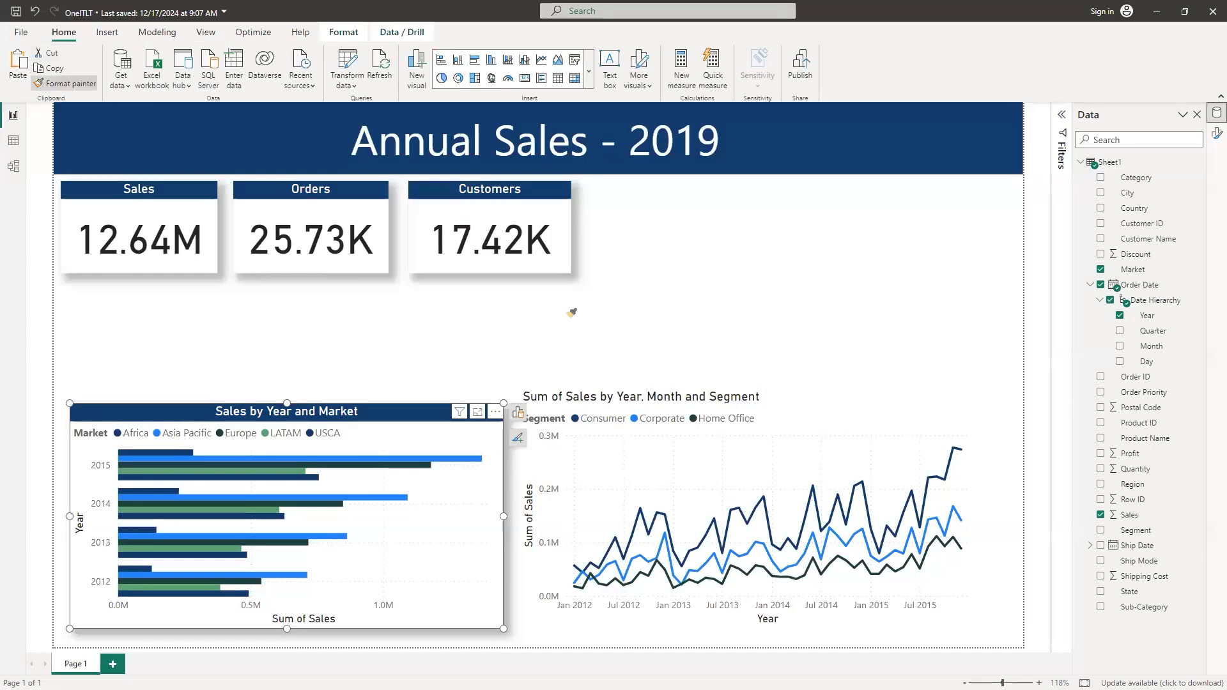
click(822, 397)
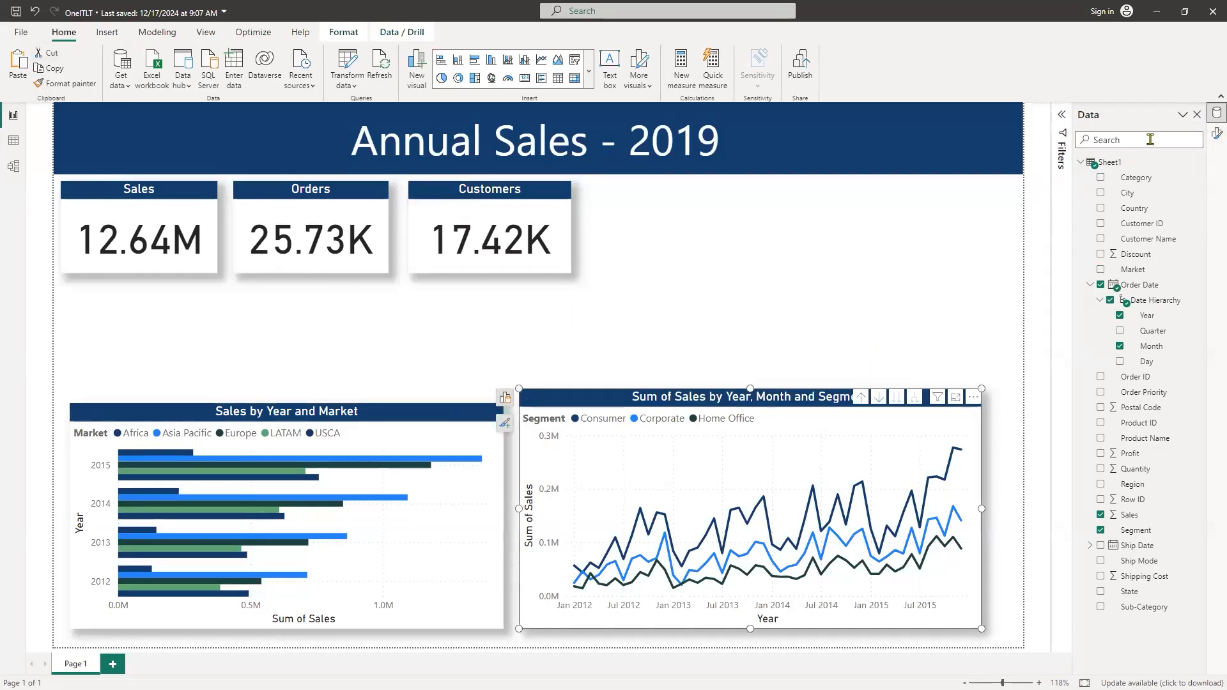
Step: Change the line chart's title text to "Sales Trend by Segment"
click(1217, 133)
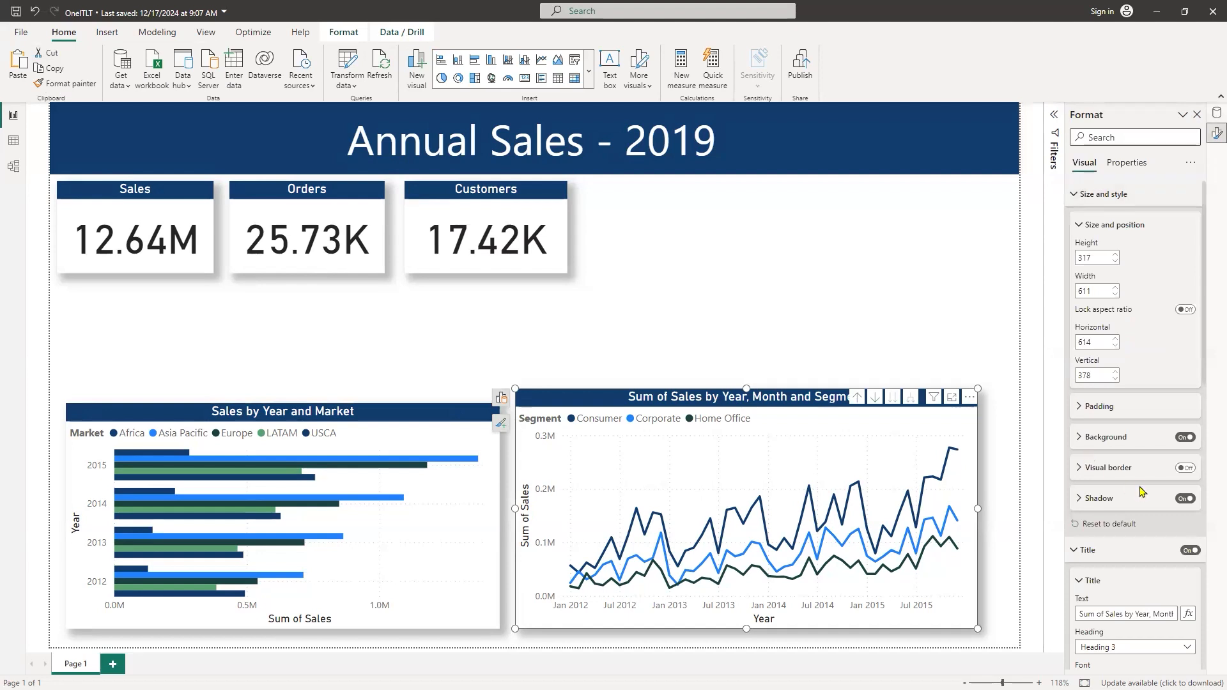
scroll(1143, 491, down, 3)
click(1105, 422)
key(ctrl+shift+Left)
key(ctrl+shift+Left)
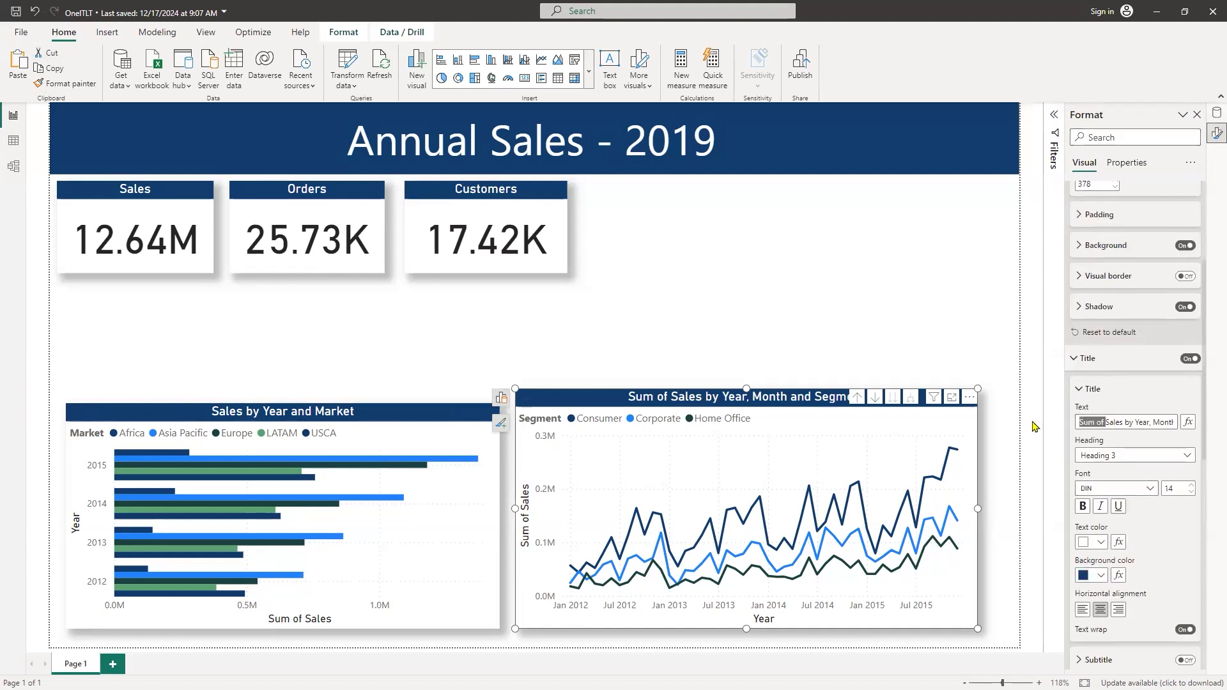
key(BackSpace)
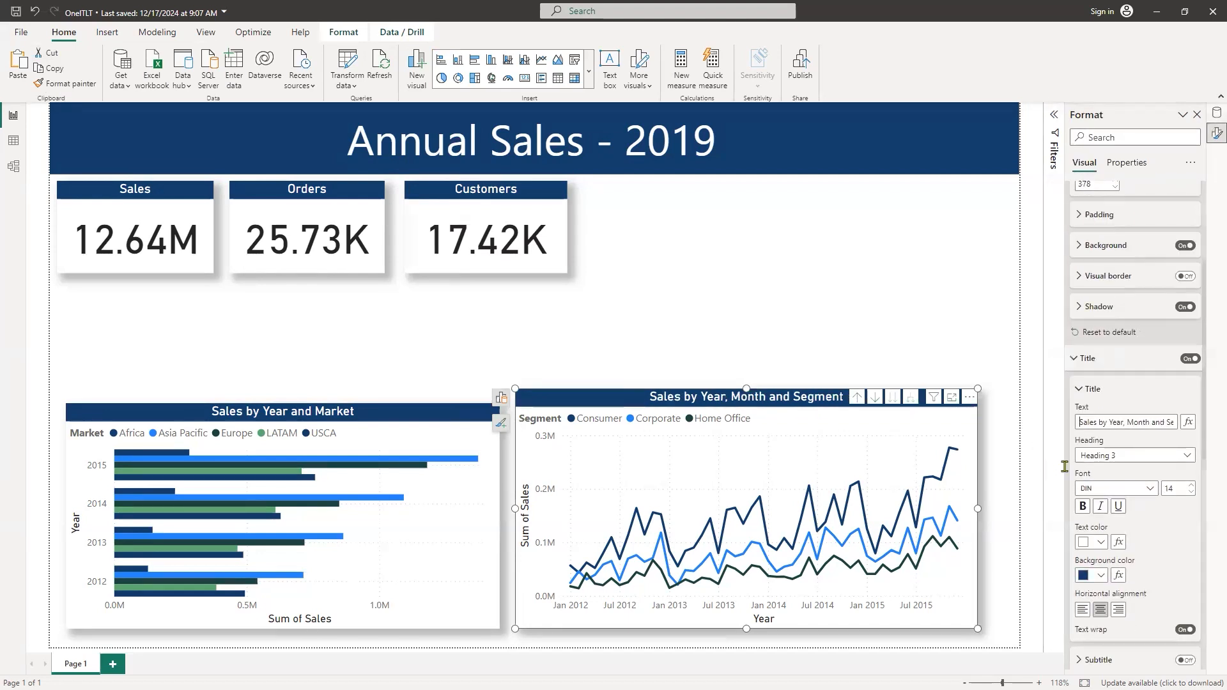
key(End)
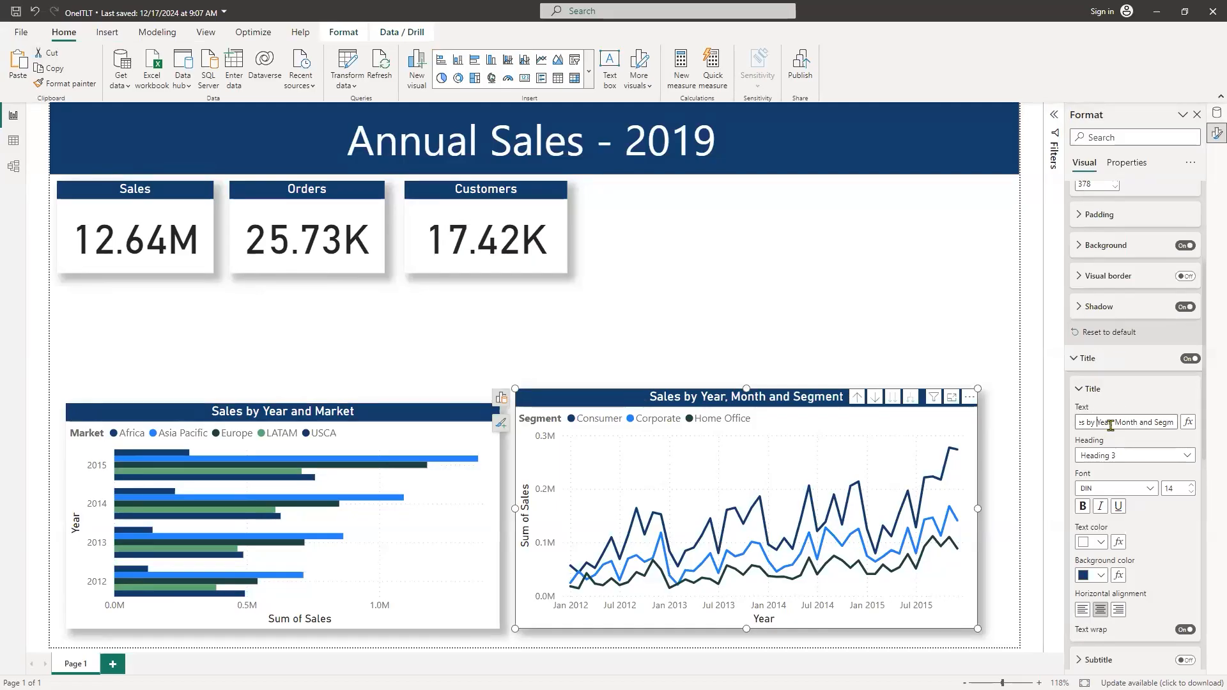
click(1110, 425)
key(ctrl+a)
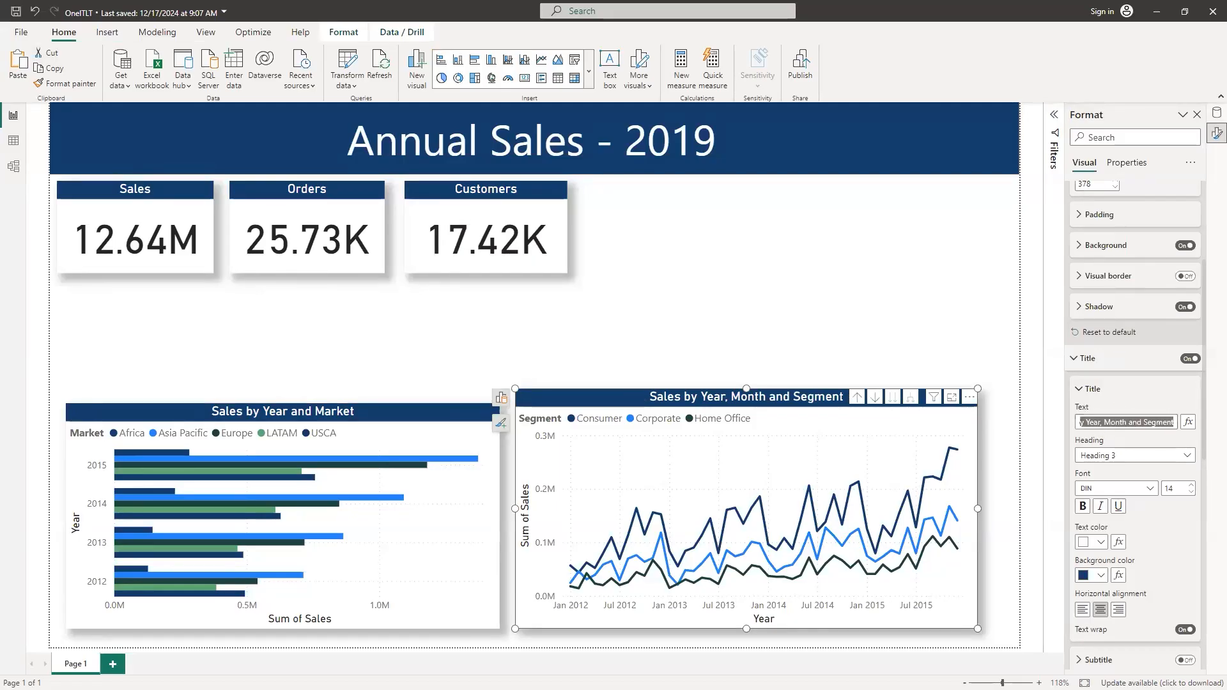
text(Sales b)
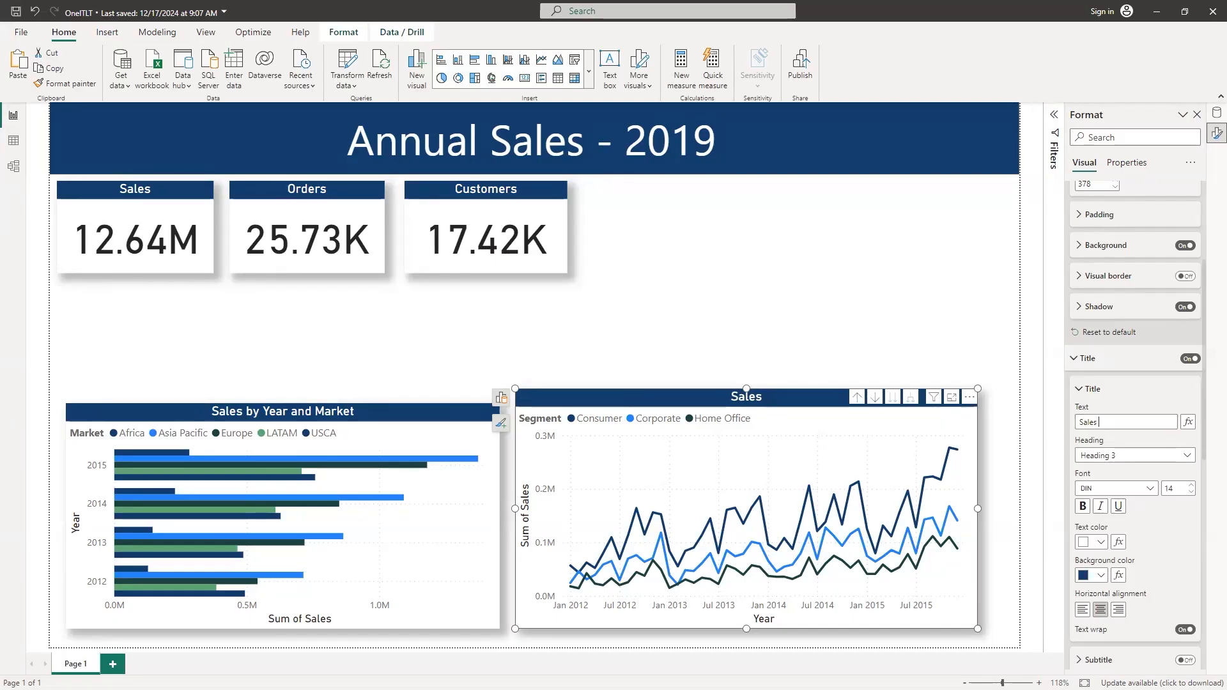
text(Tr)
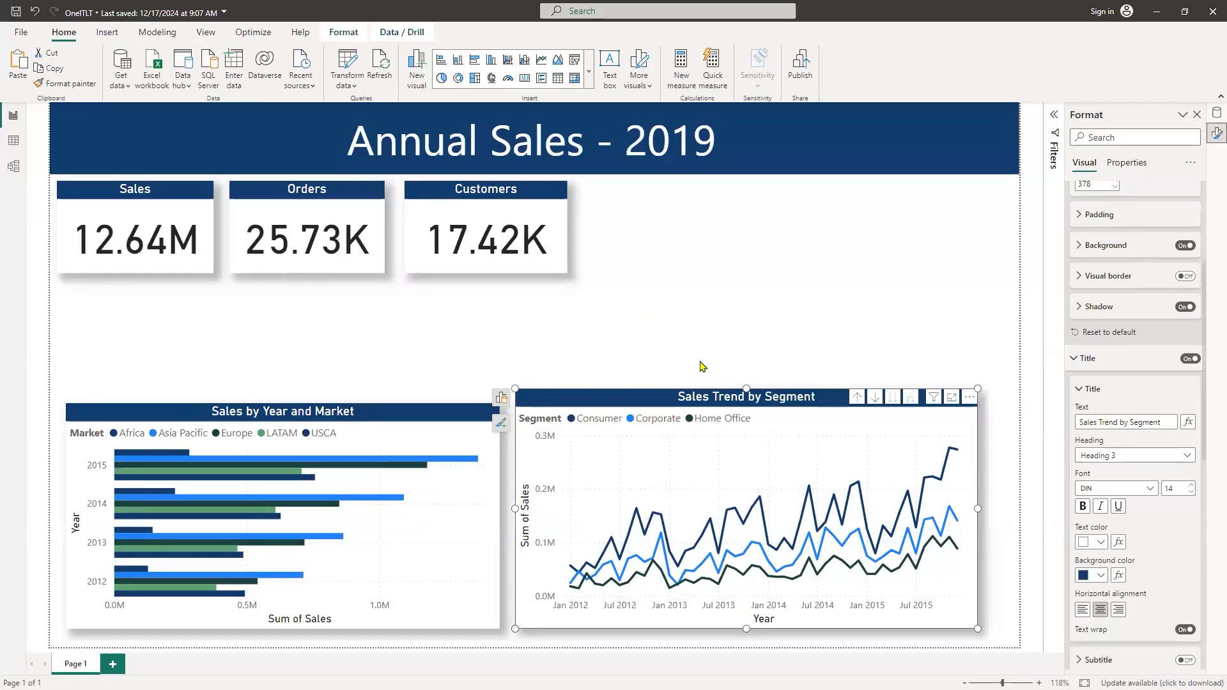
click(674, 326)
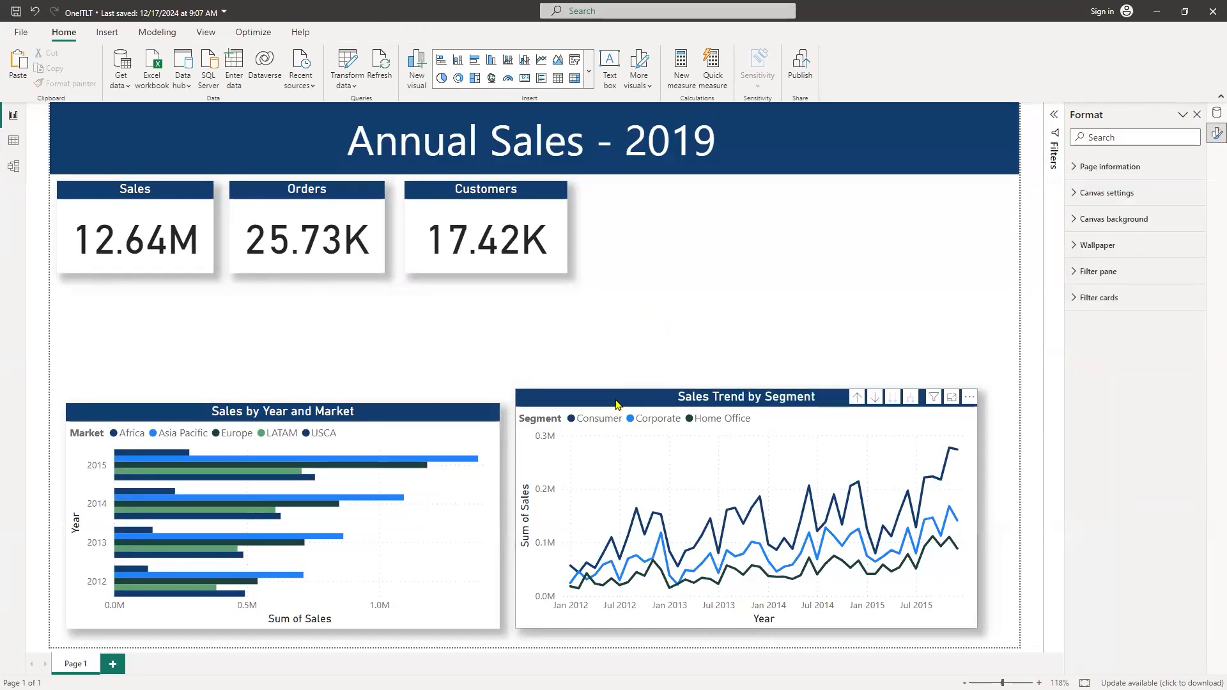
Step: Move the line chart closer to the bar chart and reduce its height to about 297 so their upper edges line up
mouse_move(616, 404)
mouse_down()
mouse_move(646, 402)
mouse_move(604, 402)
mouse_up()
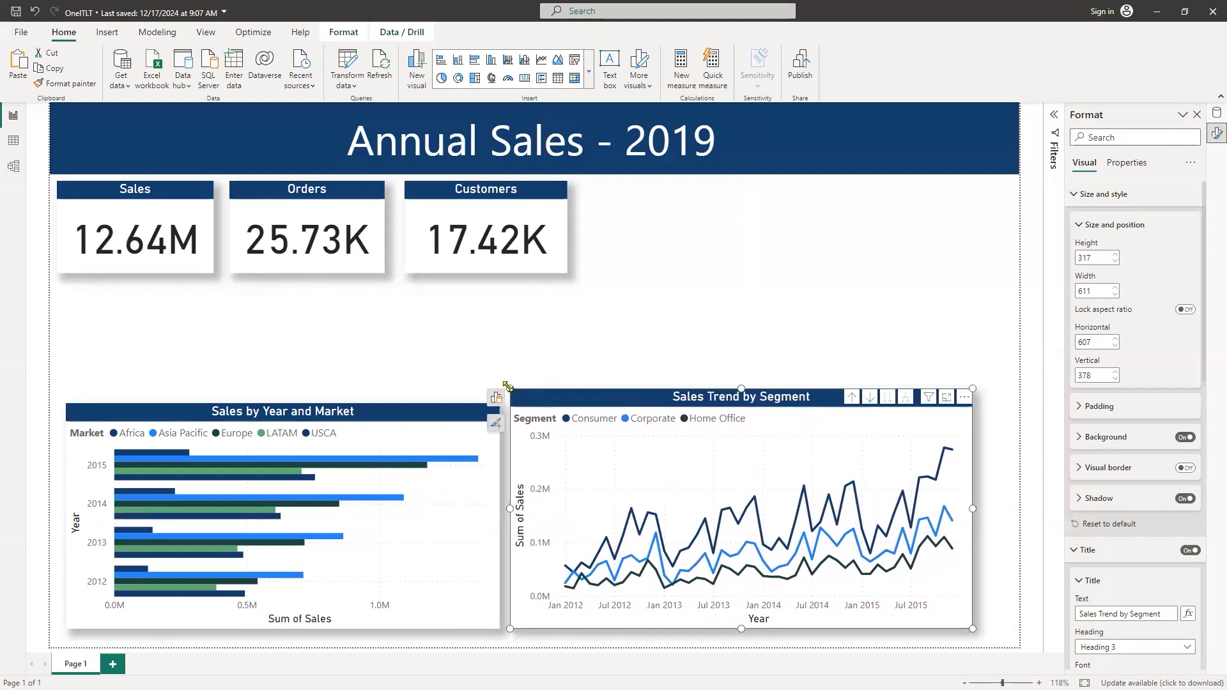
mouse_move(507, 386)
mouse_down()
mouse_move(514, 409)
mouse_move(517, 384)
mouse_move(510, 404)
mouse_up()
click(597, 350)
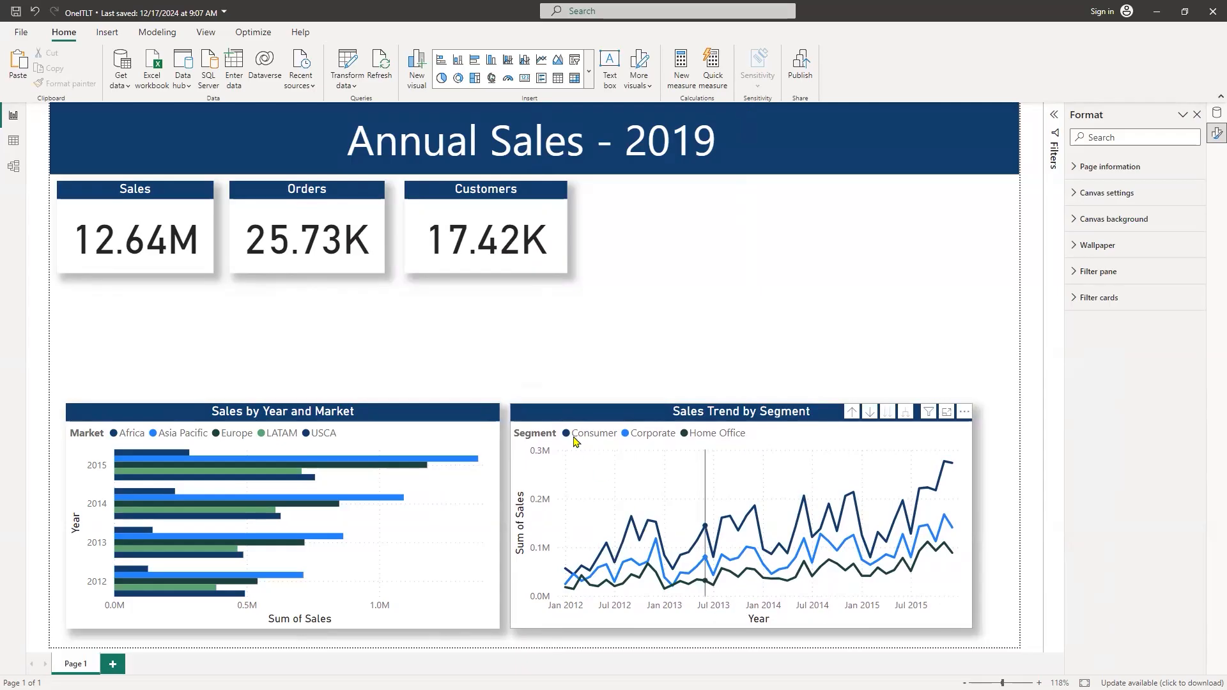
mouse_move(567, 573)
mouse_move(695, 479)
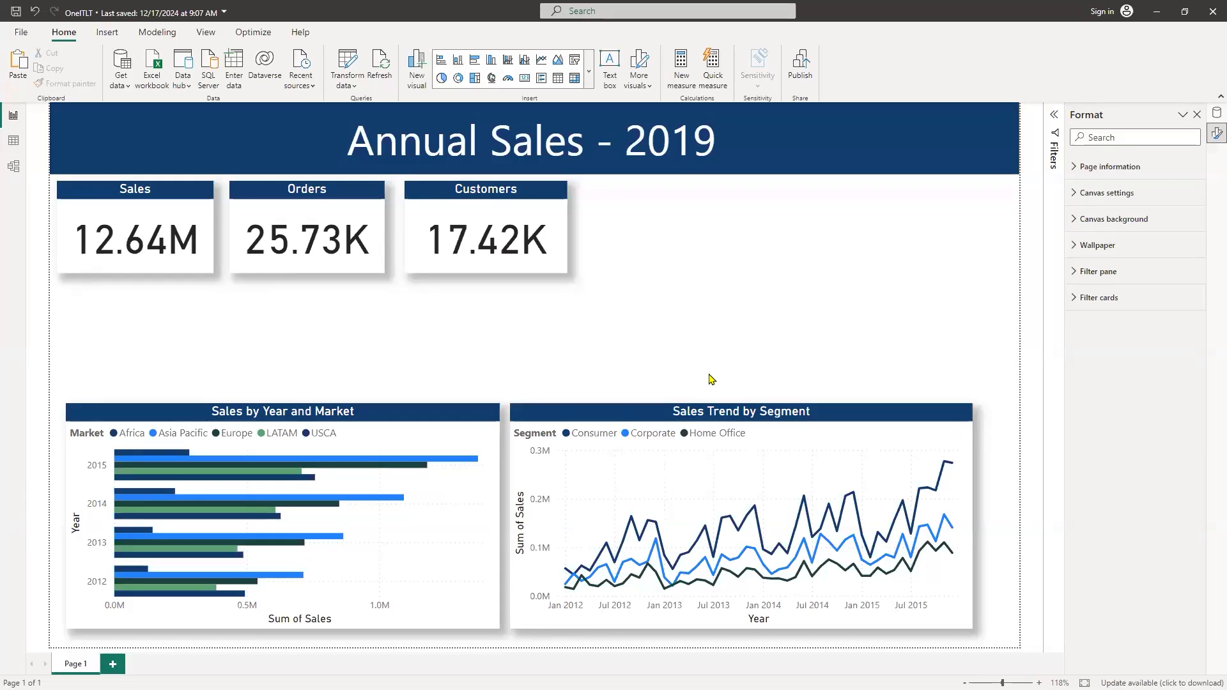
Step: Narrow the line chart to a width of about 526 and place it at horizontal position 617, leaving a small gap beside the bar chart
click(969, 527)
drag(968, 527, 913, 527)
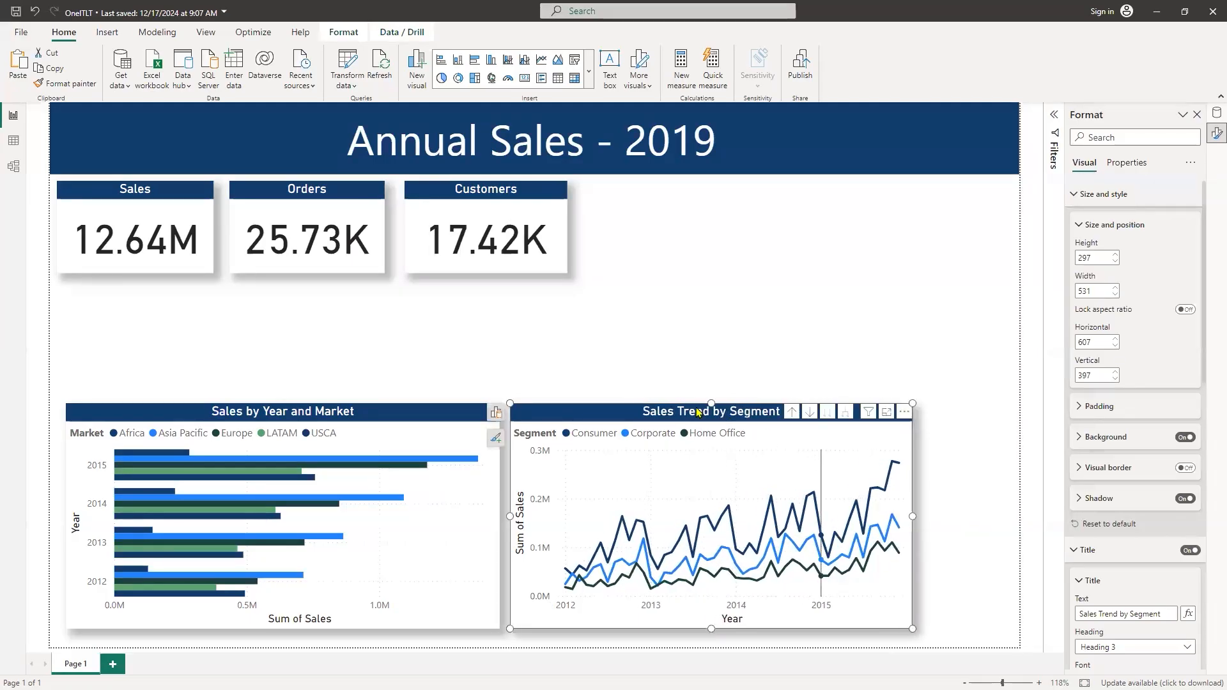
drag(629, 410, 577, 415)
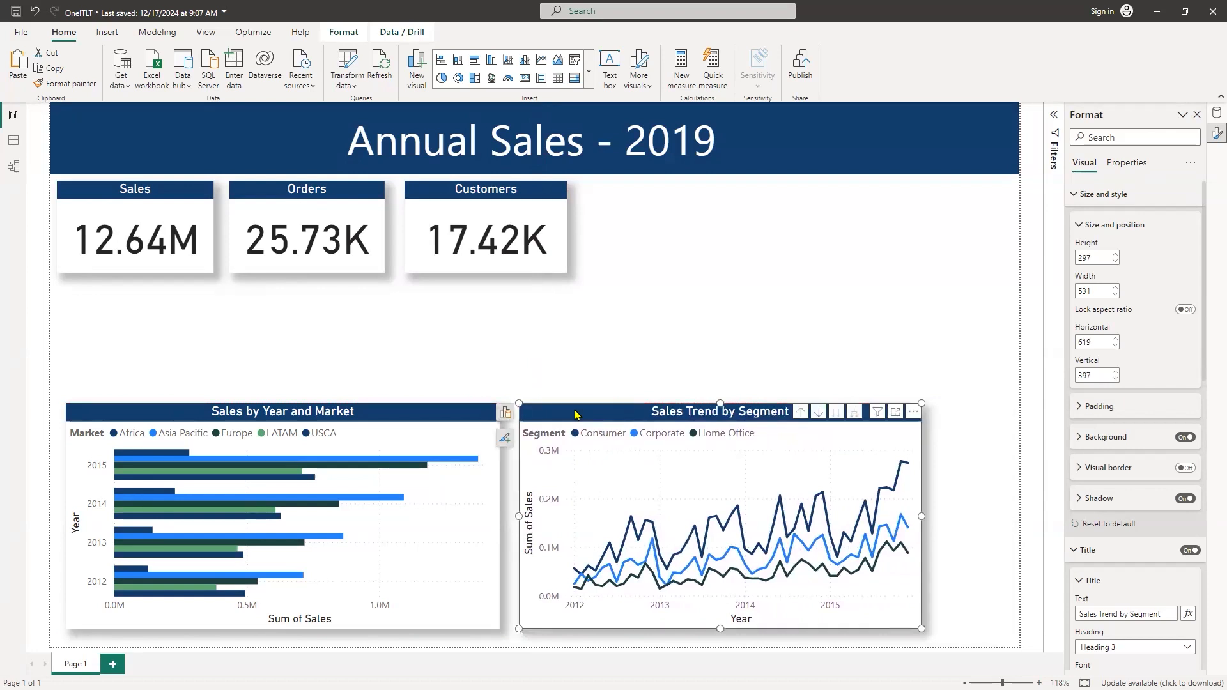
mouse_move(576, 414)
mouse_down()
mouse_move(648, 415)
mouse_move(536, 409)
mouse_move(576, 414)
mouse_up()
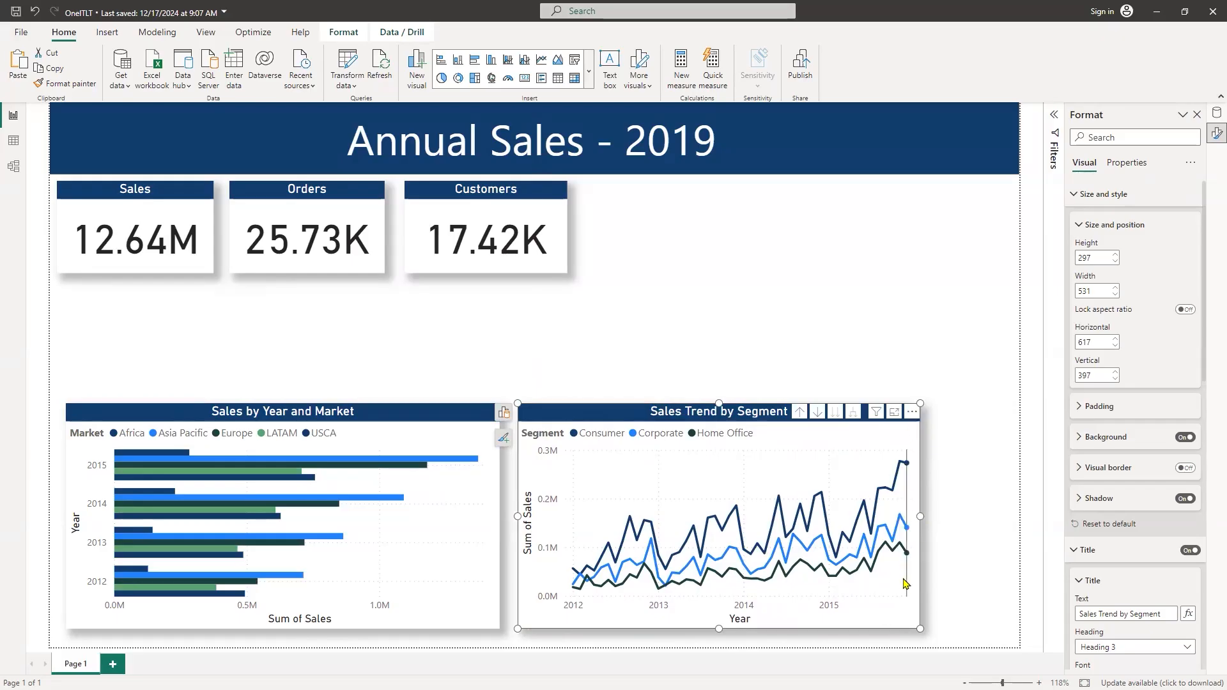
click(680, 352)
click(608, 422)
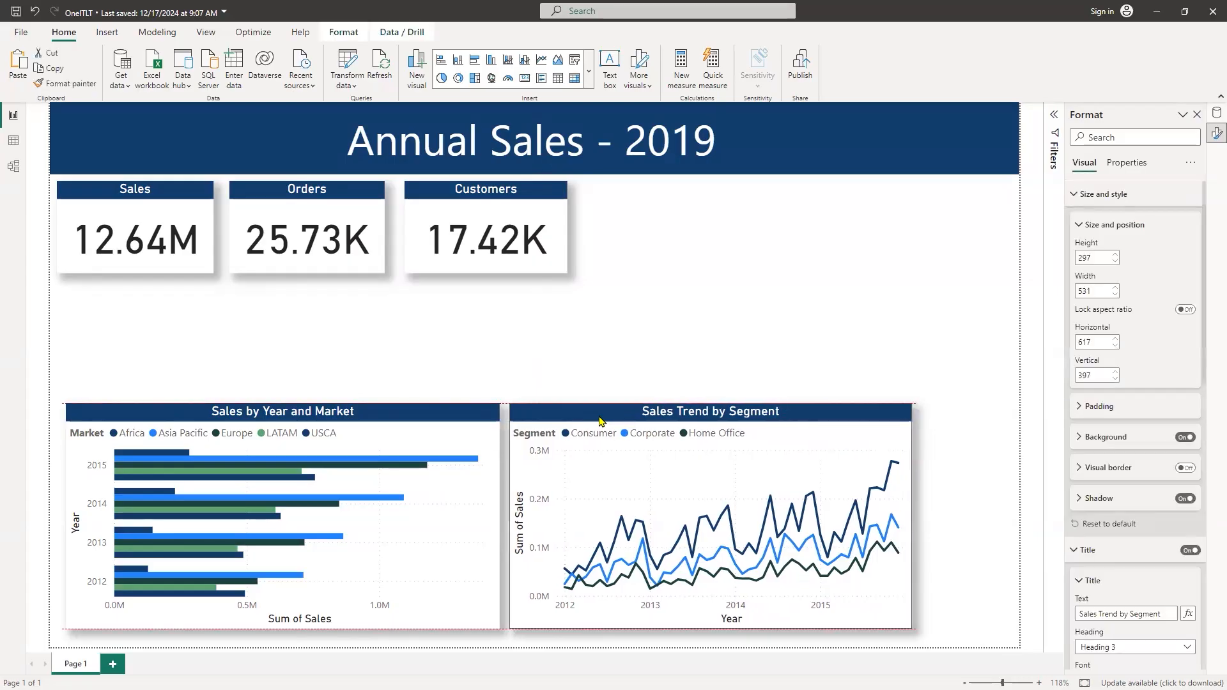
mouse_move(917, 630)
mouse_down()
mouse_move(940, 635)
mouse_move(915, 633)
mouse_up()
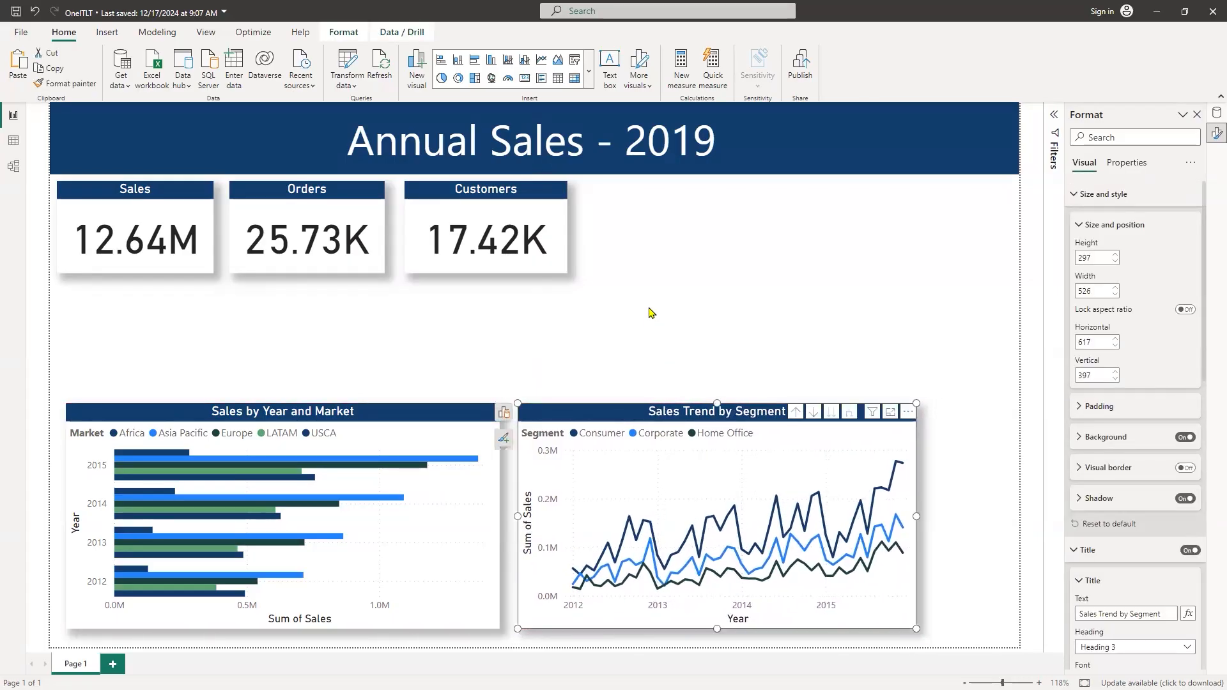
click(650, 309)
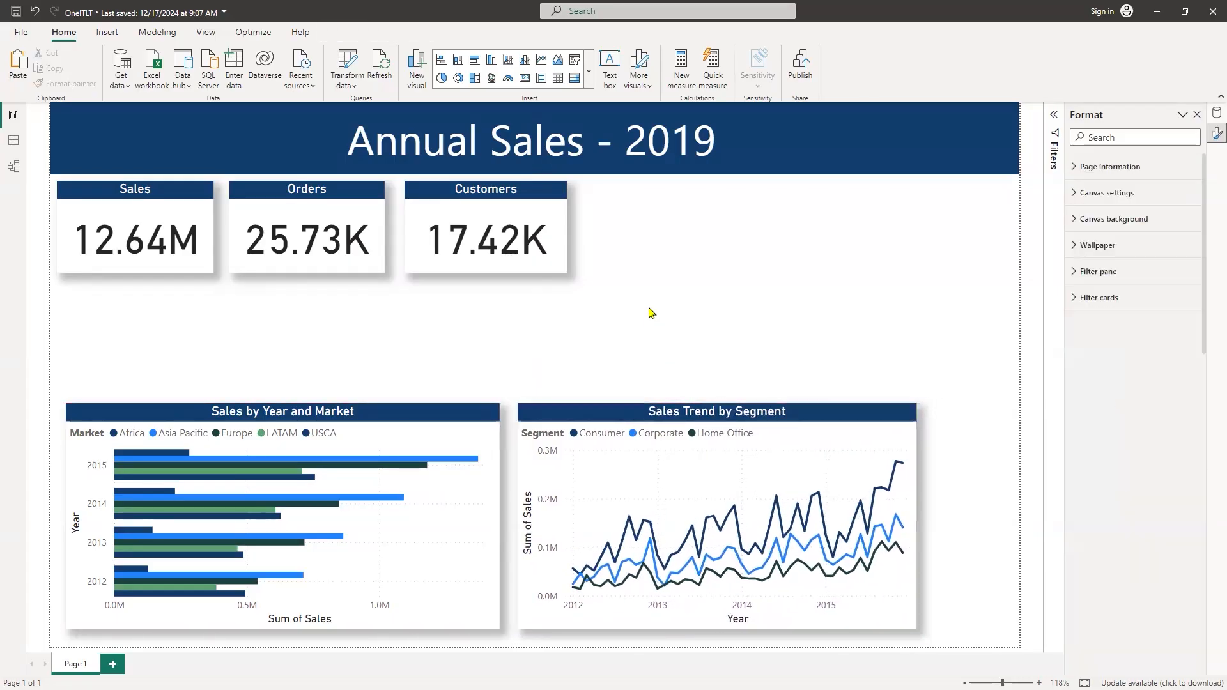
click(588, 78)
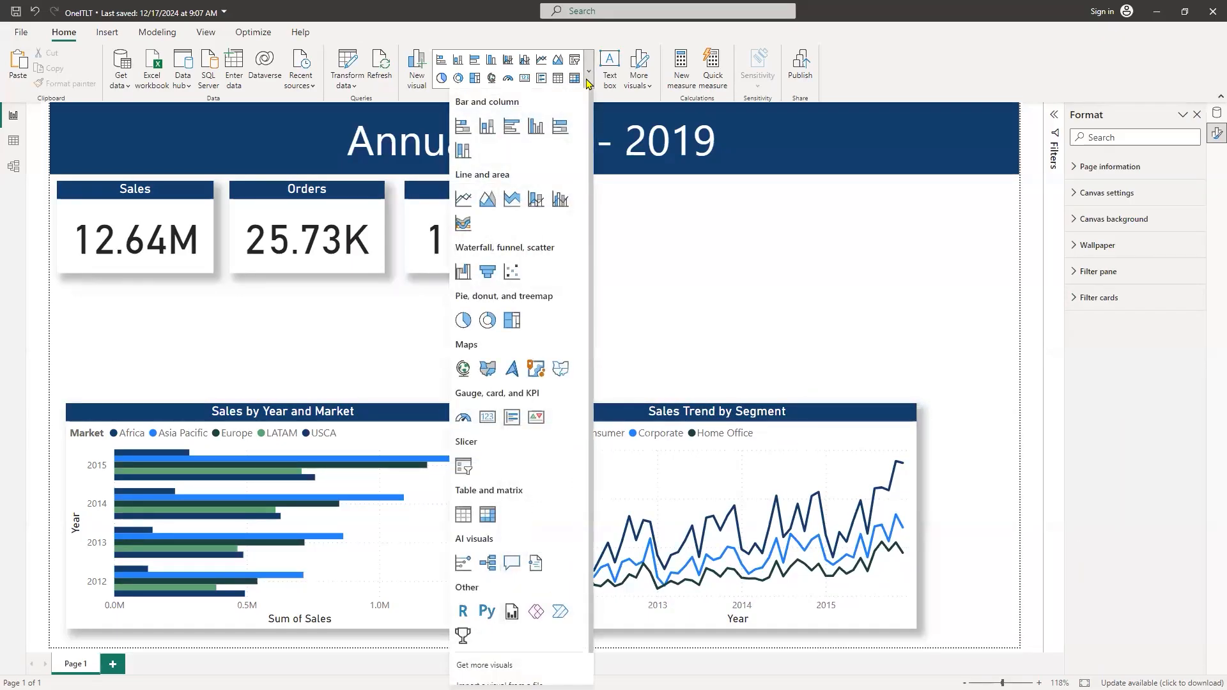
click(463, 321)
drag(168, 333, 945, 361)
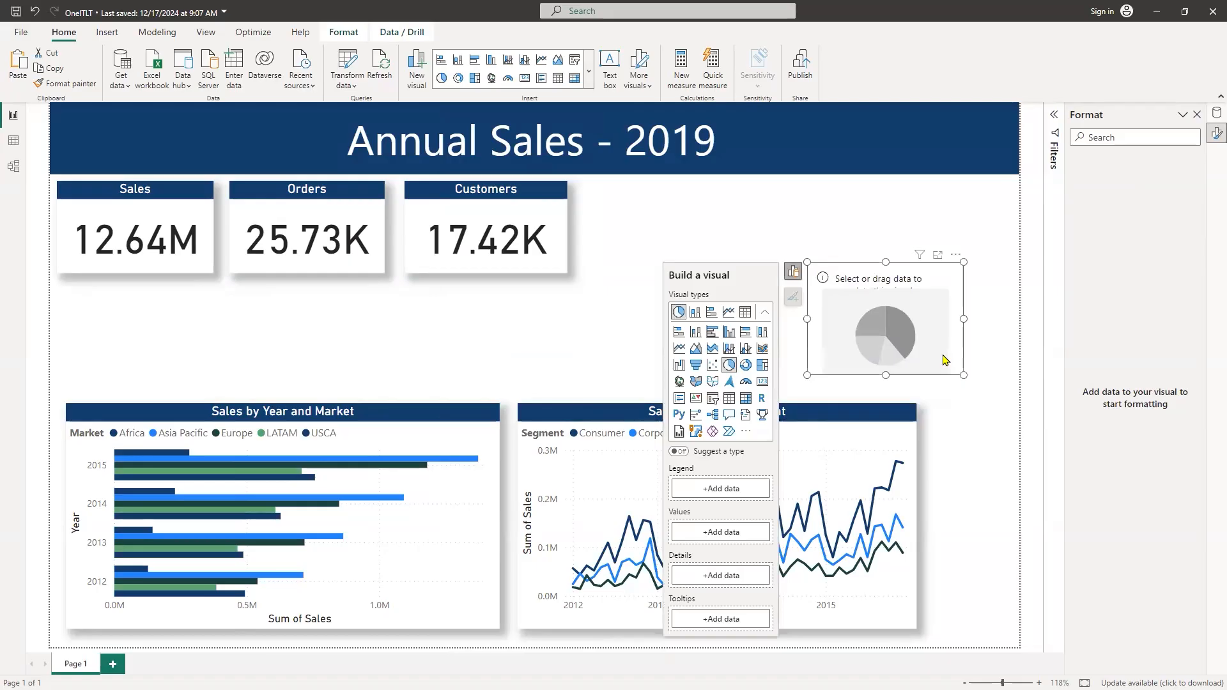
key(Delete)
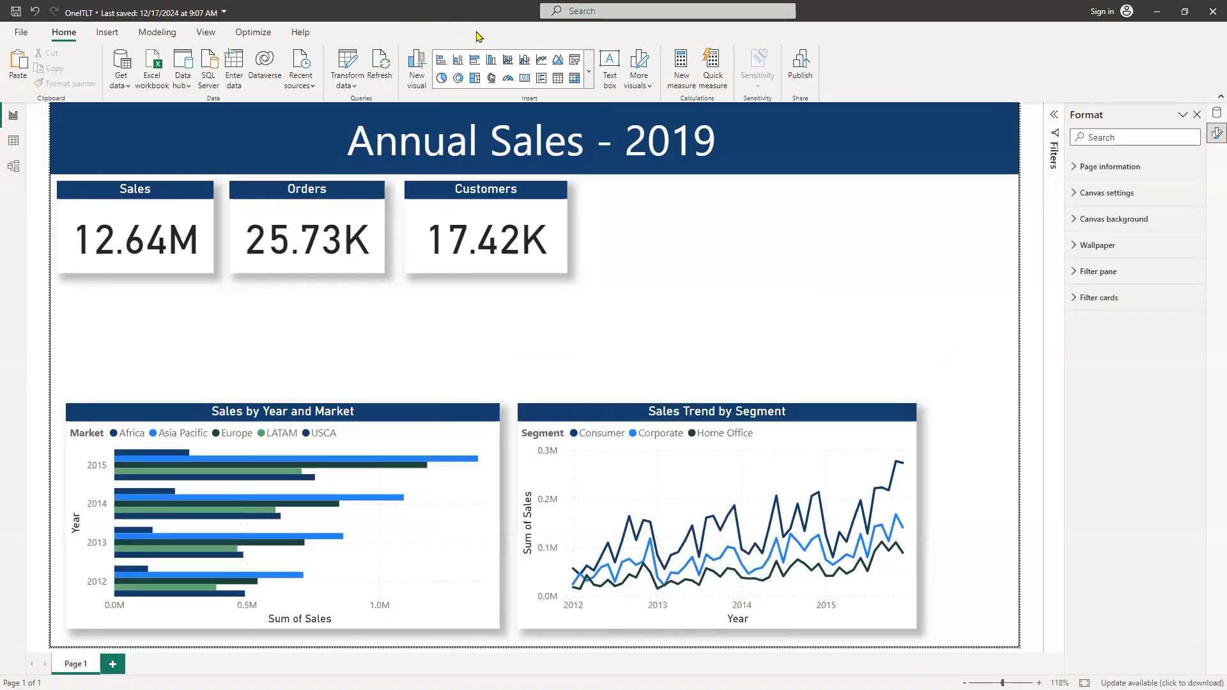
Step: Insert a small donut chart and place it in the empty area above the line chart
click(589, 72)
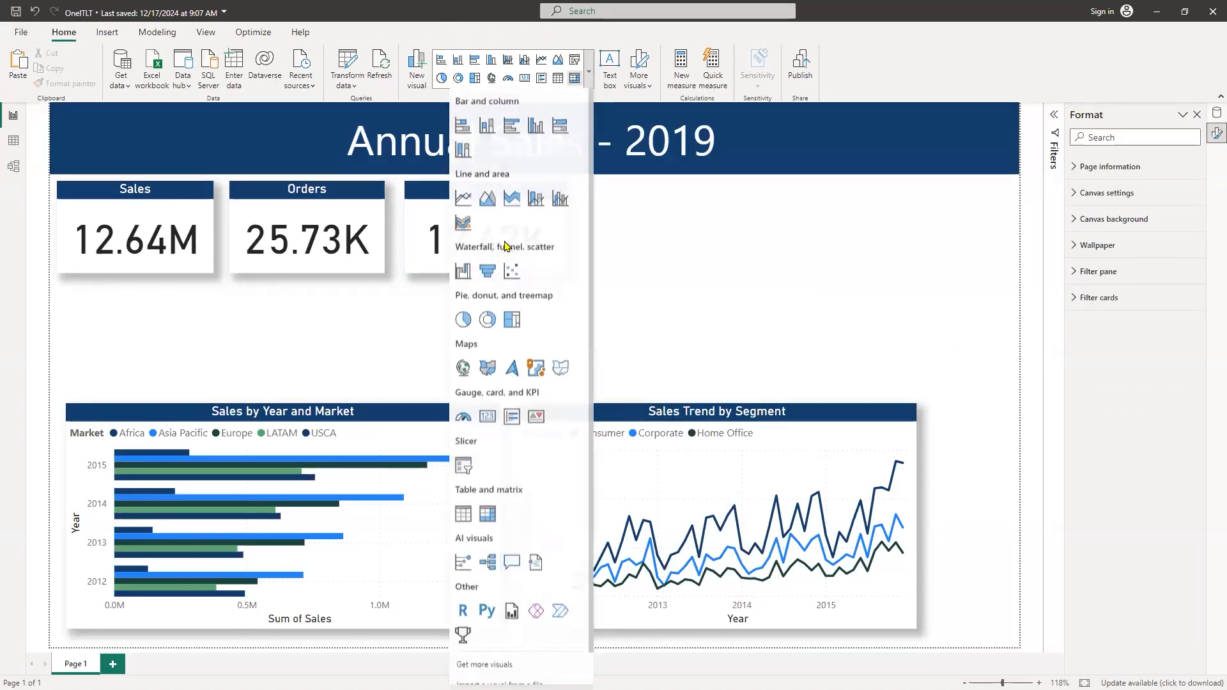
click(487, 320)
drag(127, 358, 850, 345)
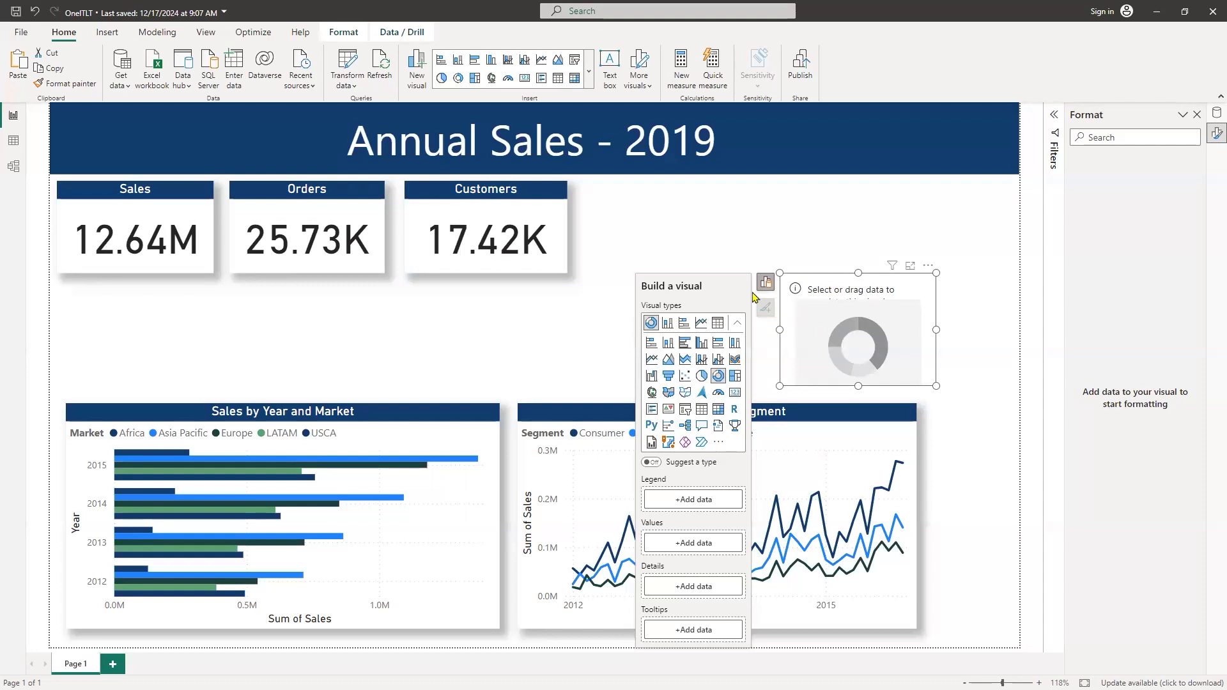
drag(813, 320, 761, 309)
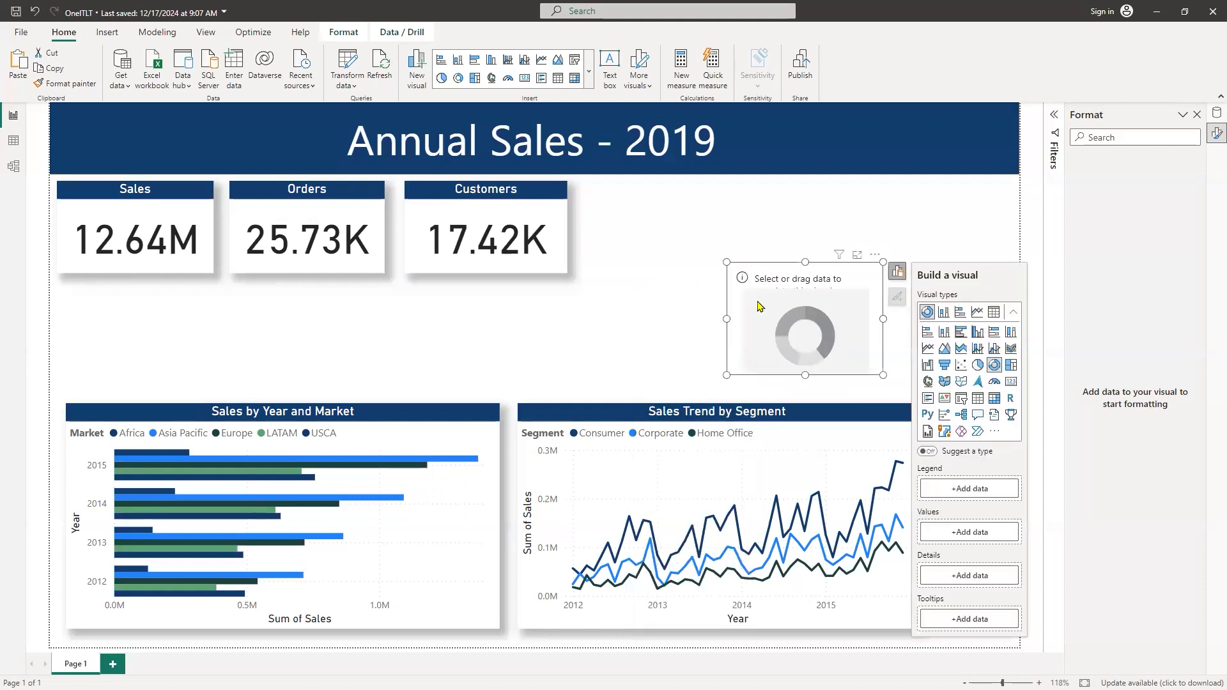
Step: Duplicate the donut chart and arrange three of them in a row beneath the Sales, Orders and Customers cards
drag(760, 307, 189, 312)
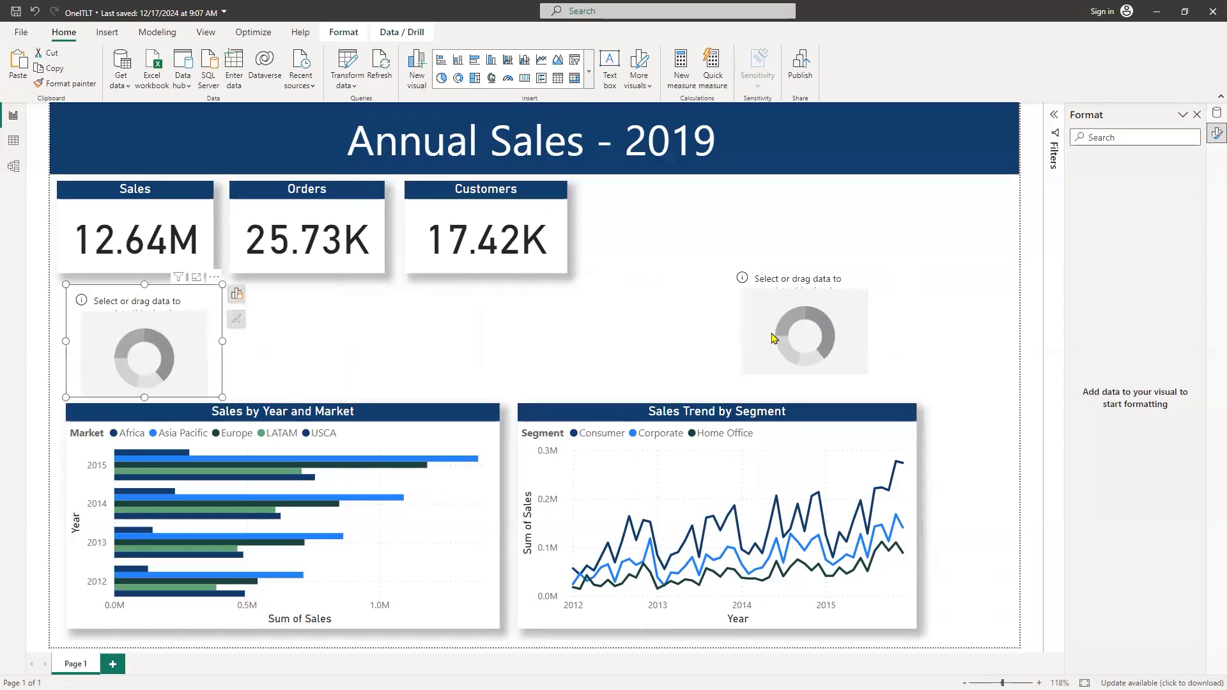
drag(749, 342, 251, 369)
drag(326, 373, 496, 366)
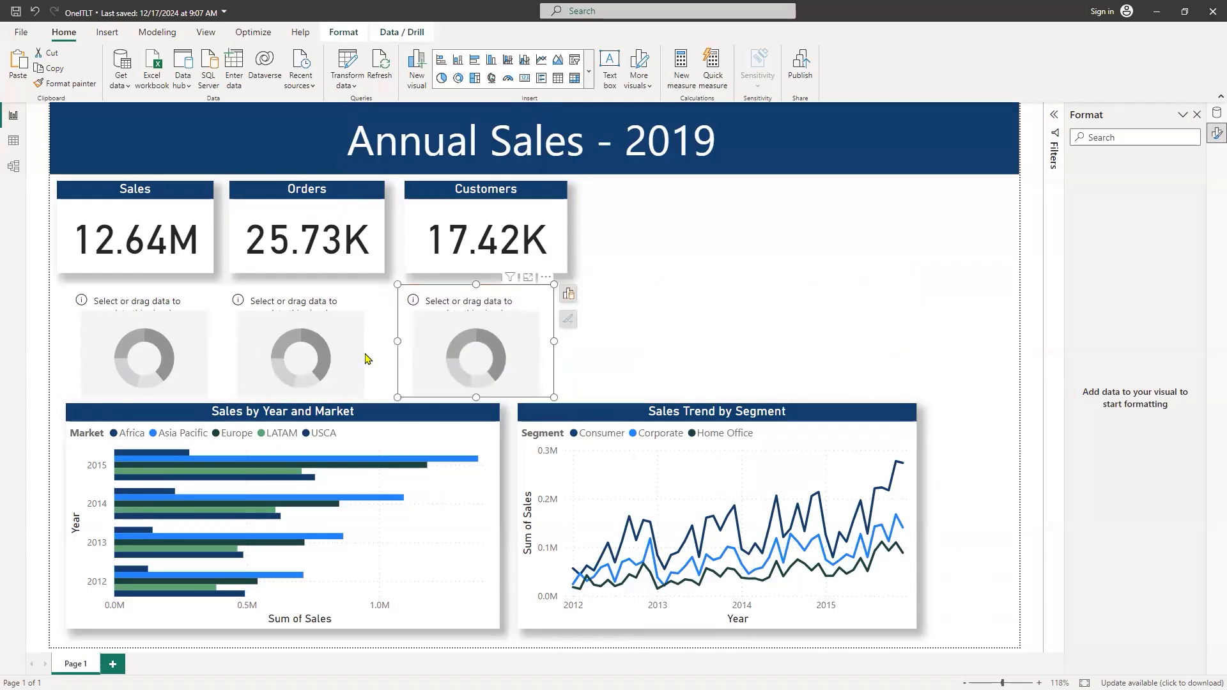
Step: Look through the available data fields for a suitable legend field for the blank donut chart beneath the Sales card
click(78, 356)
click(238, 296)
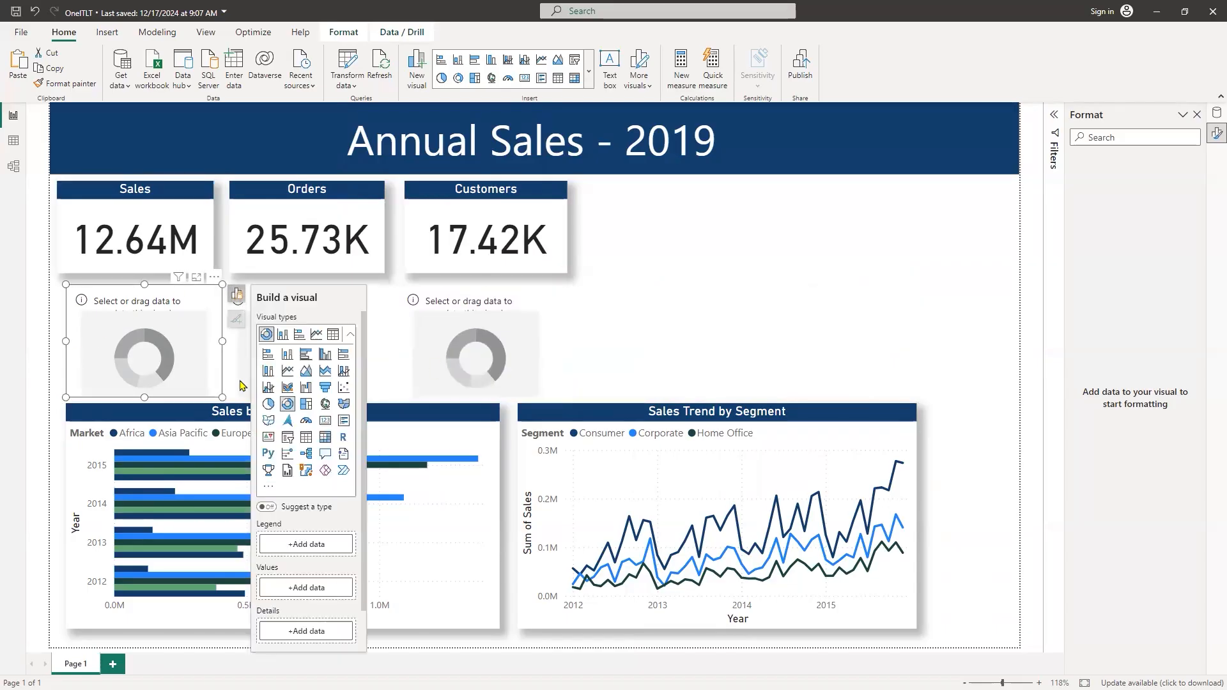
scroll(285, 415, down, 1)
click(300, 504)
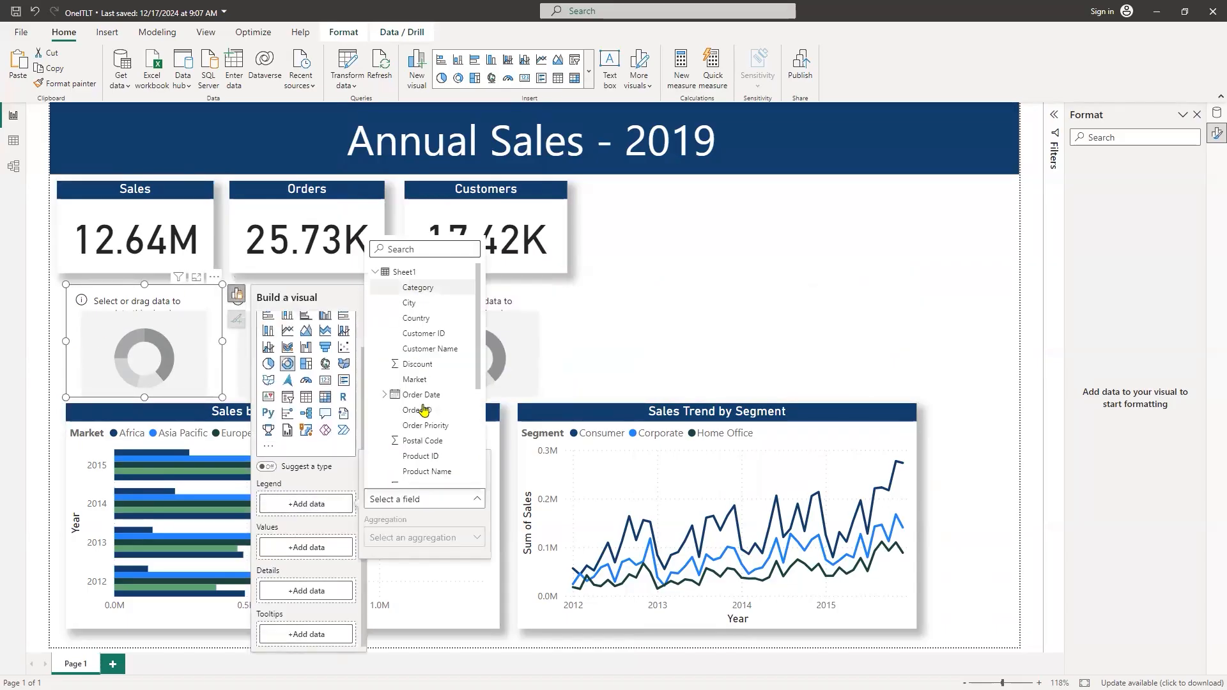
scroll(417, 414, down, 2)
scroll(421, 440, up, 2)
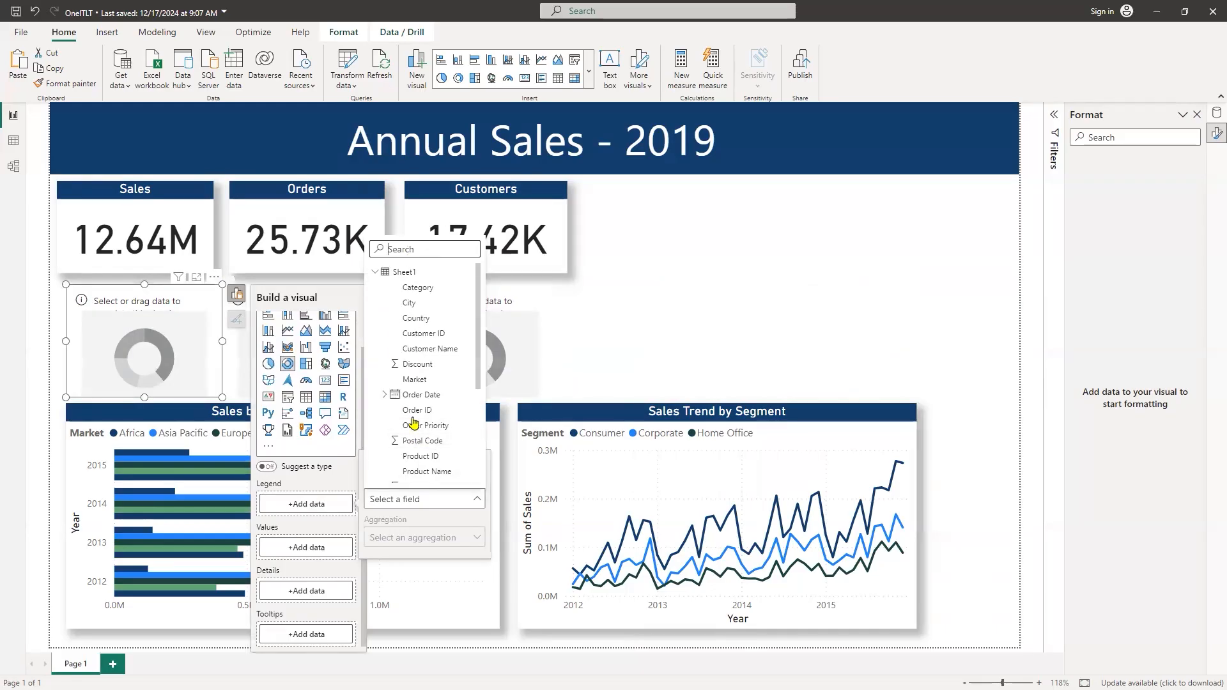
scroll(429, 401, down, 2)
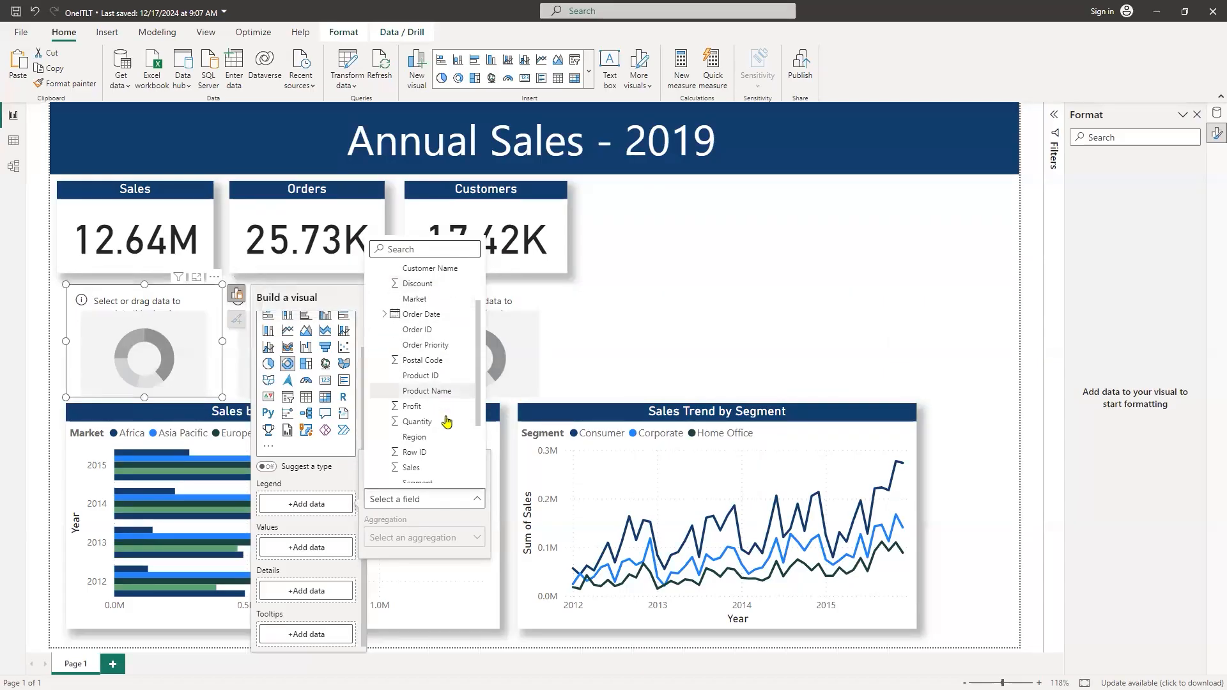
scroll(446, 422, down, 3)
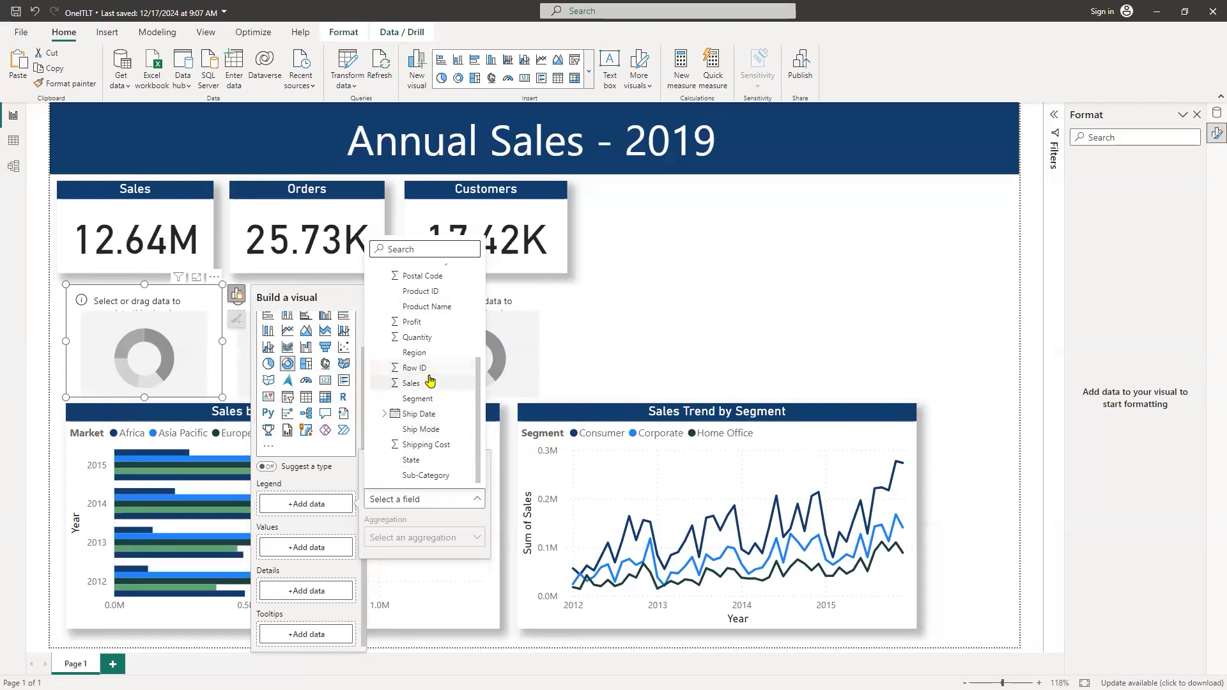
scroll(428, 410, up, 2)
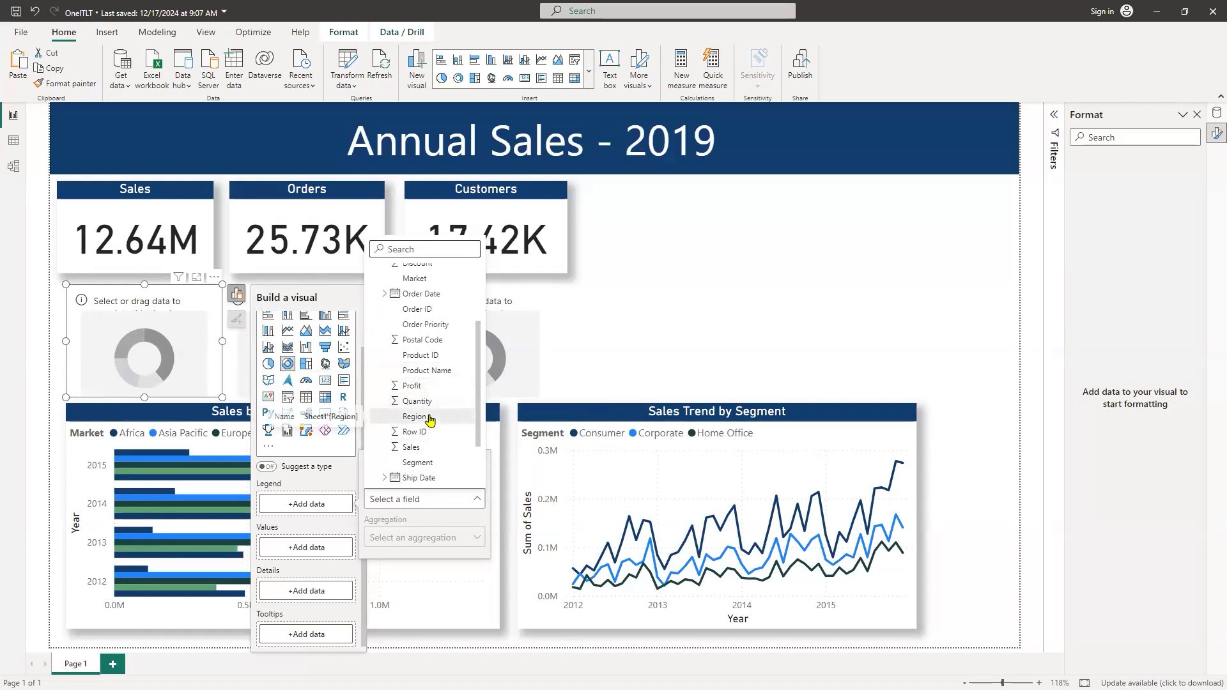
click(210, 368)
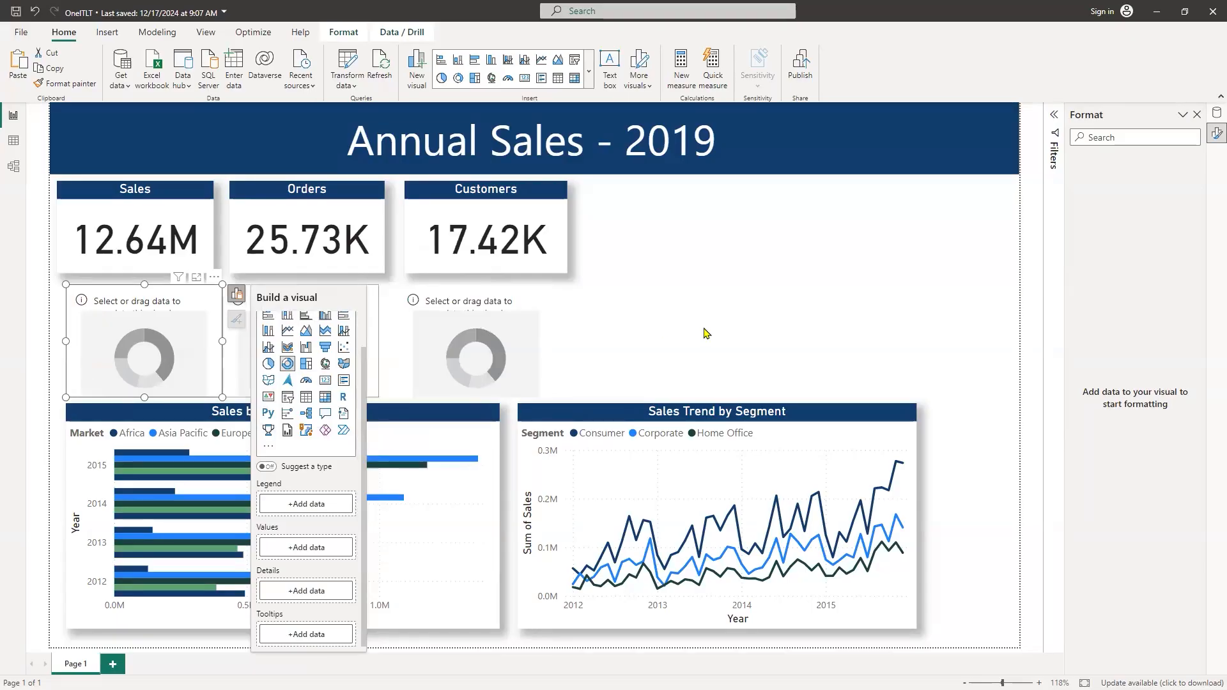
Step: Assign Region as the legend of the donut chart beneath the Sales card
click(211, 328)
click(236, 294)
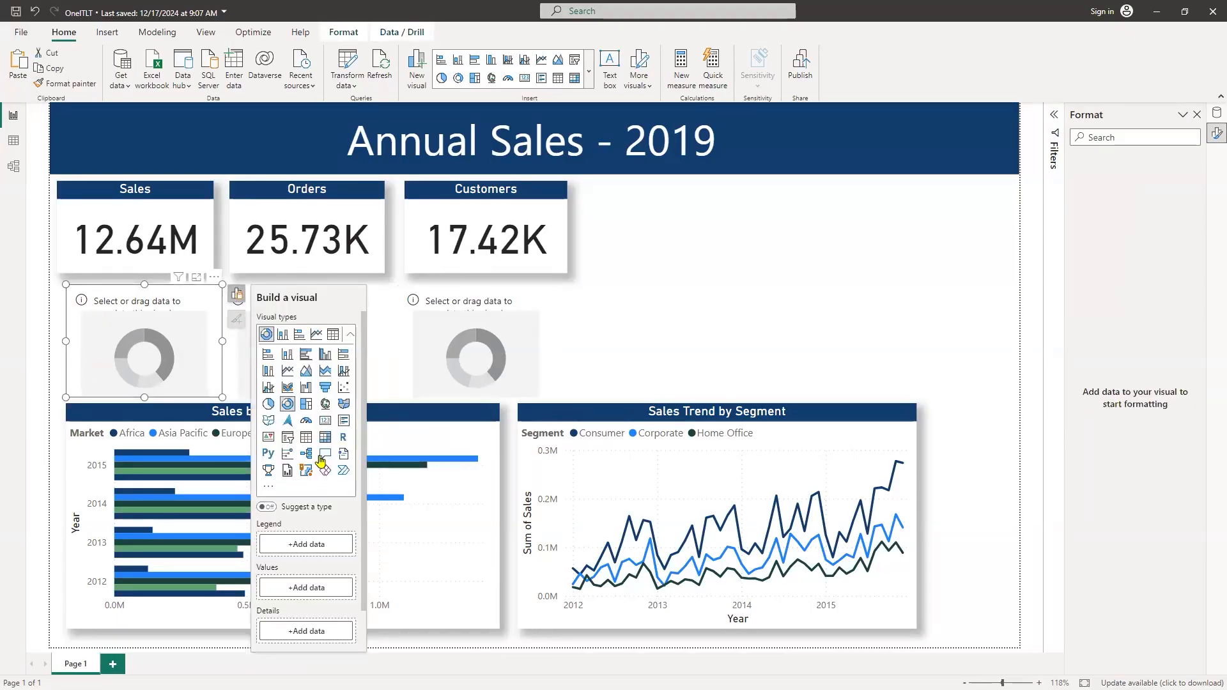
click(306, 544)
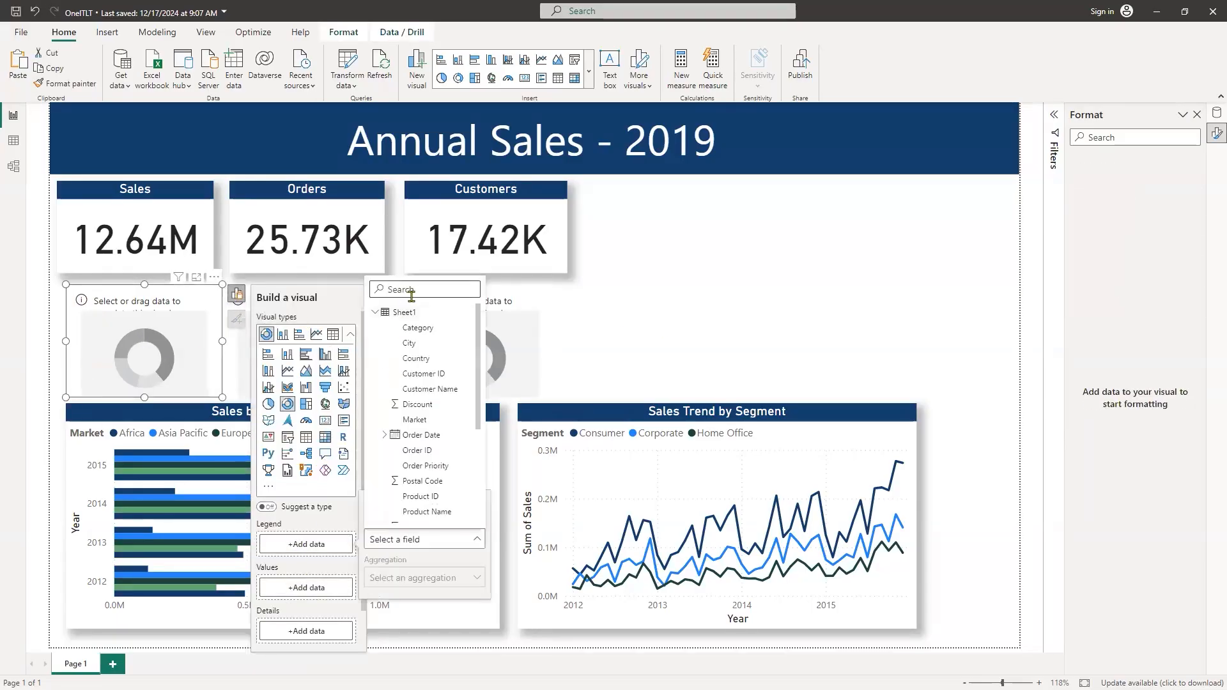
text(reg)
click(414, 328)
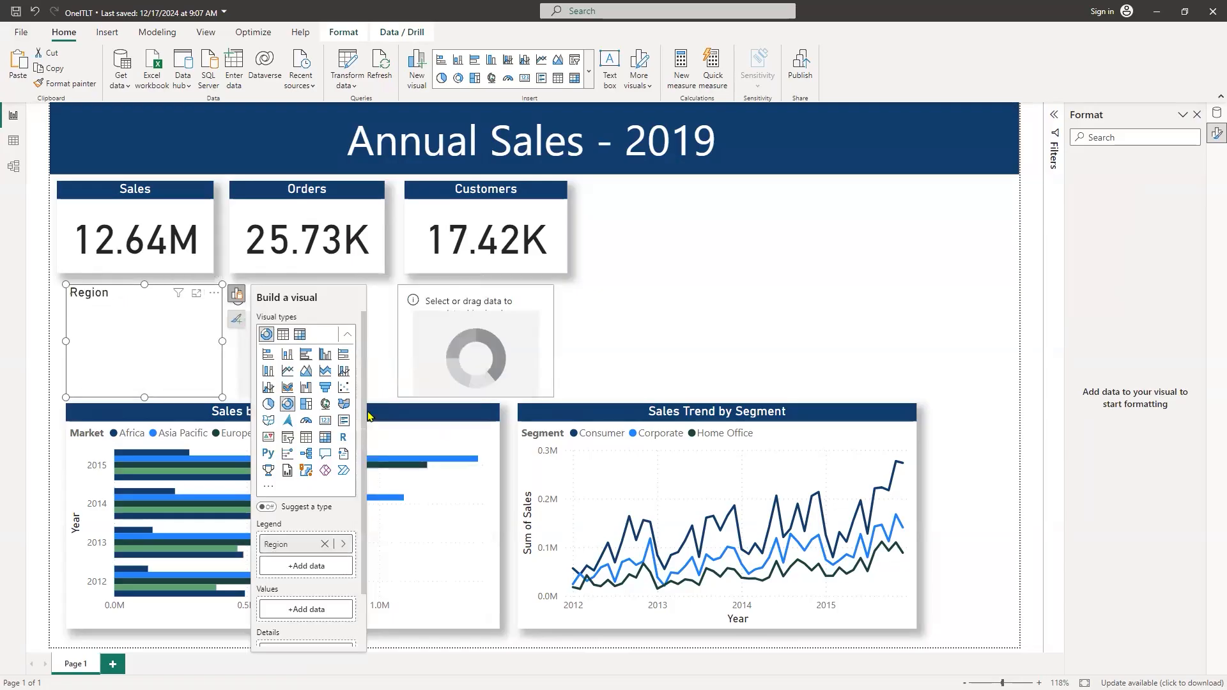
Step: Add Sales as the values of the donut chart beneath the Sales card
click(307, 611)
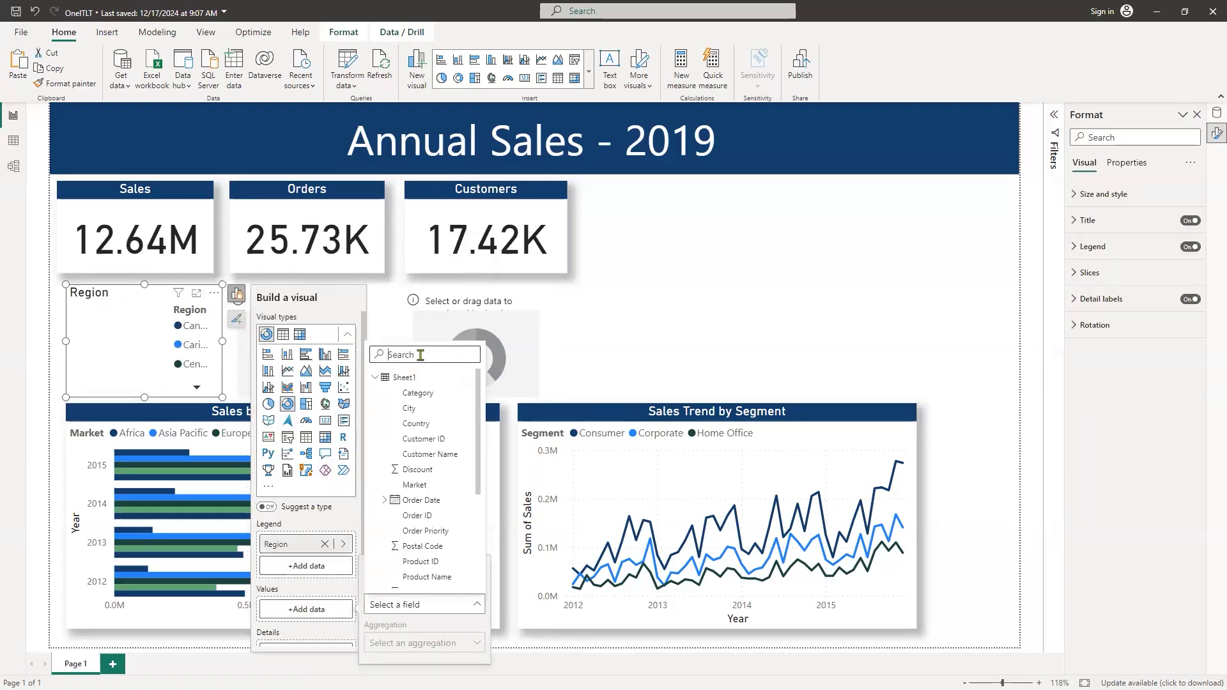
text(sales)
click(416, 392)
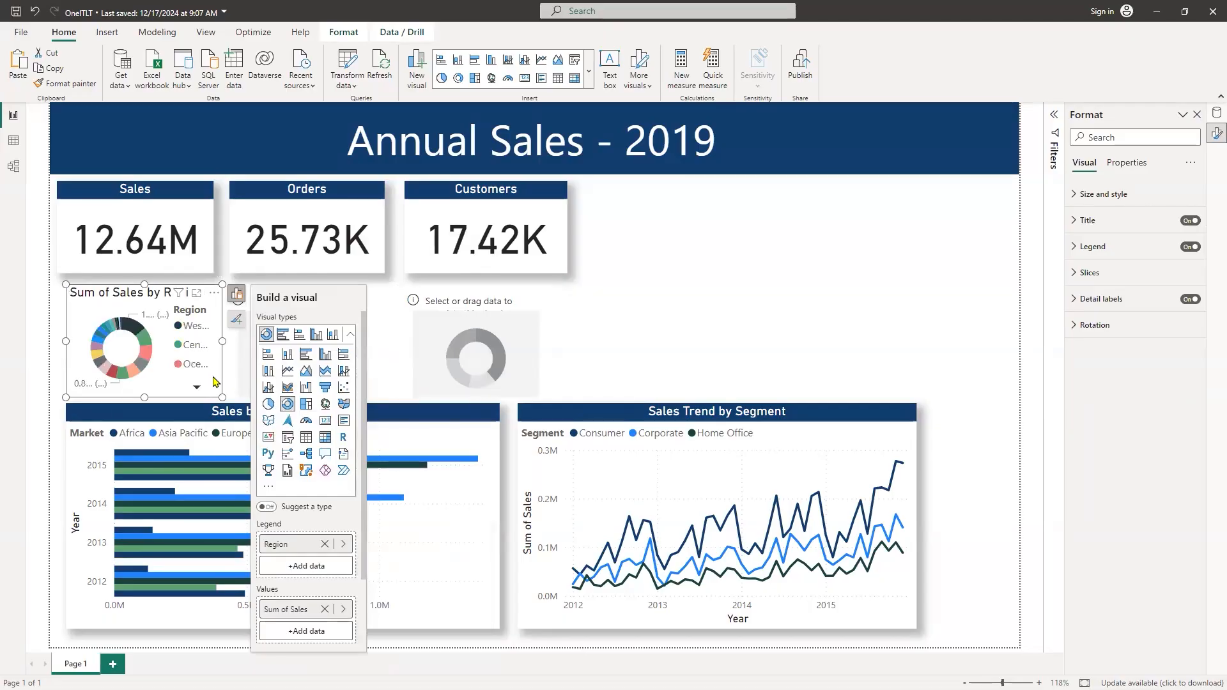
Step: Replace the Region field with Market in the donut chart's legend
scroll(307, 629, down, 2)
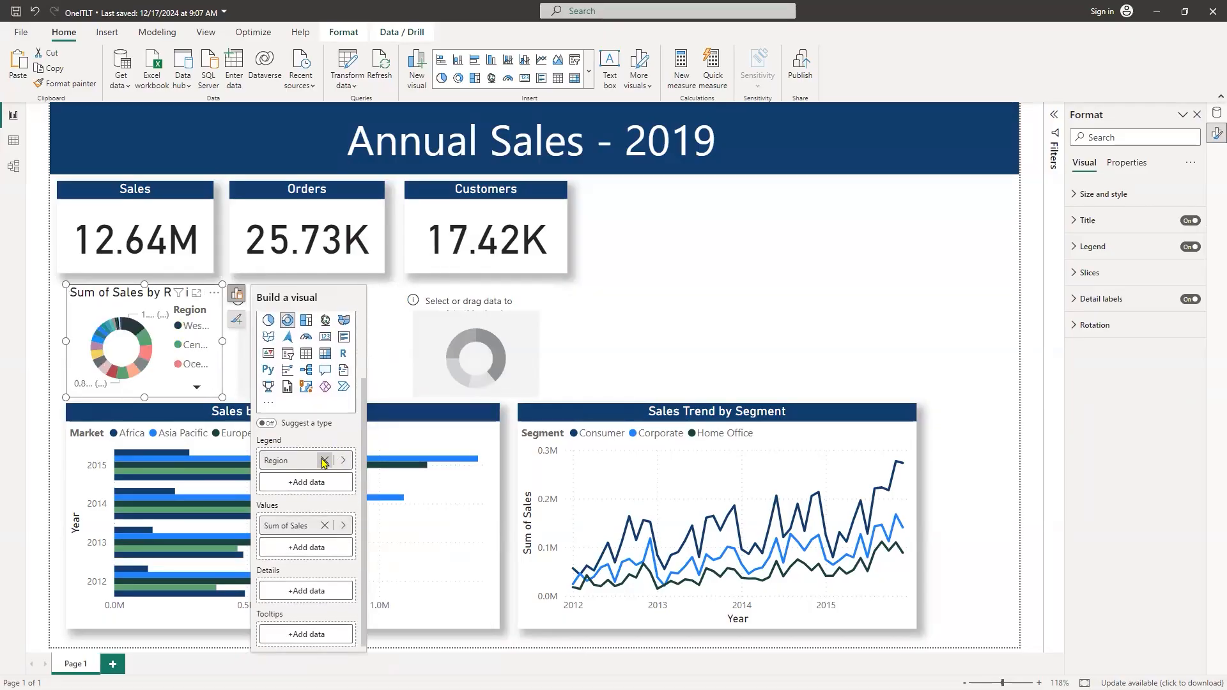
click(325, 462)
click(307, 482)
text(m)
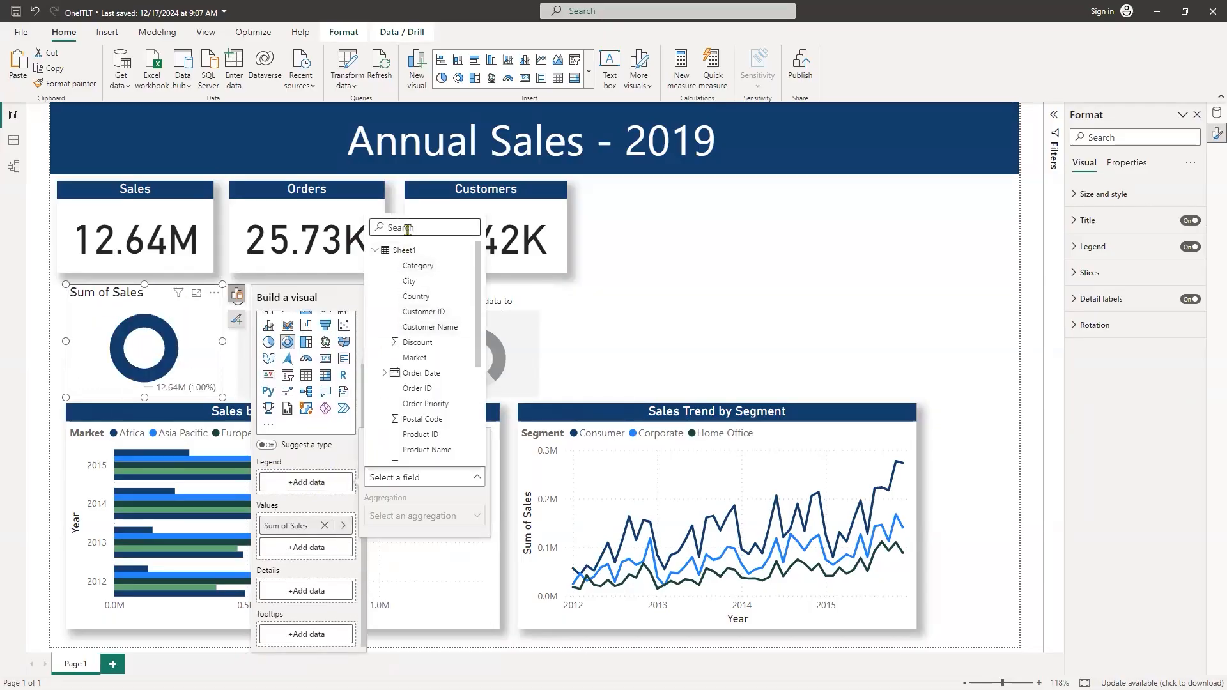
text(ar)
click(419, 266)
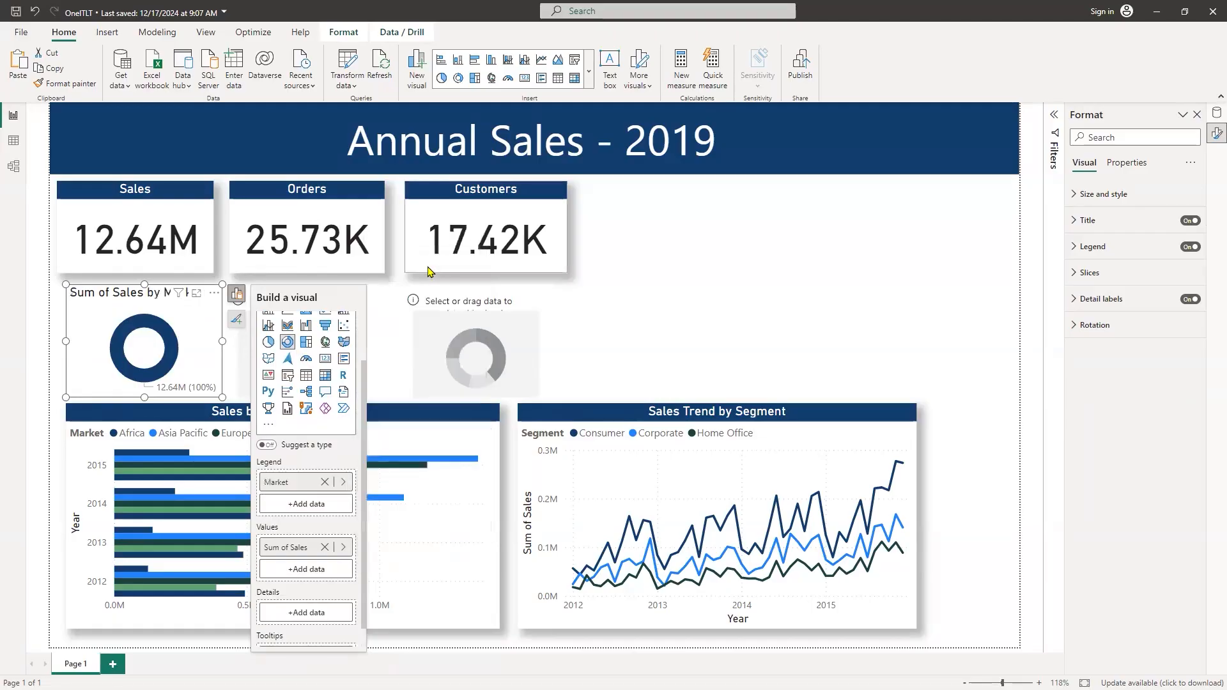
Step: Enlarge the Market donut chart enough for all five legend entries and the data labels to fit
click(189, 364)
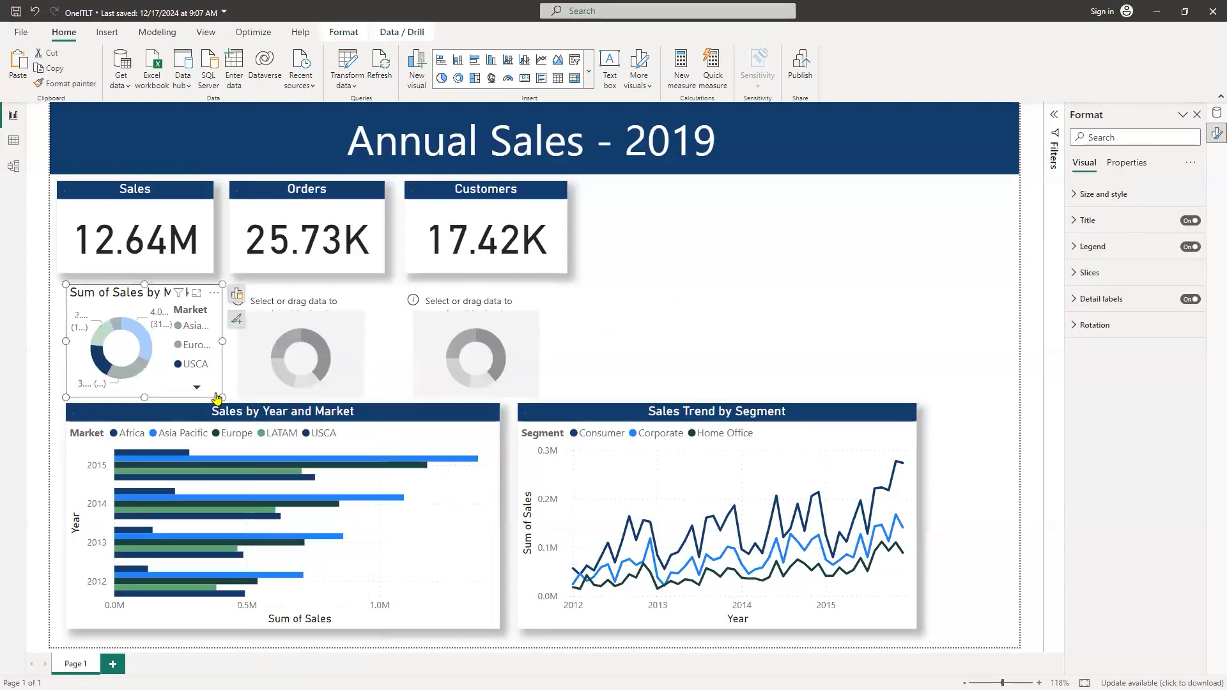
drag(221, 398, 301, 415)
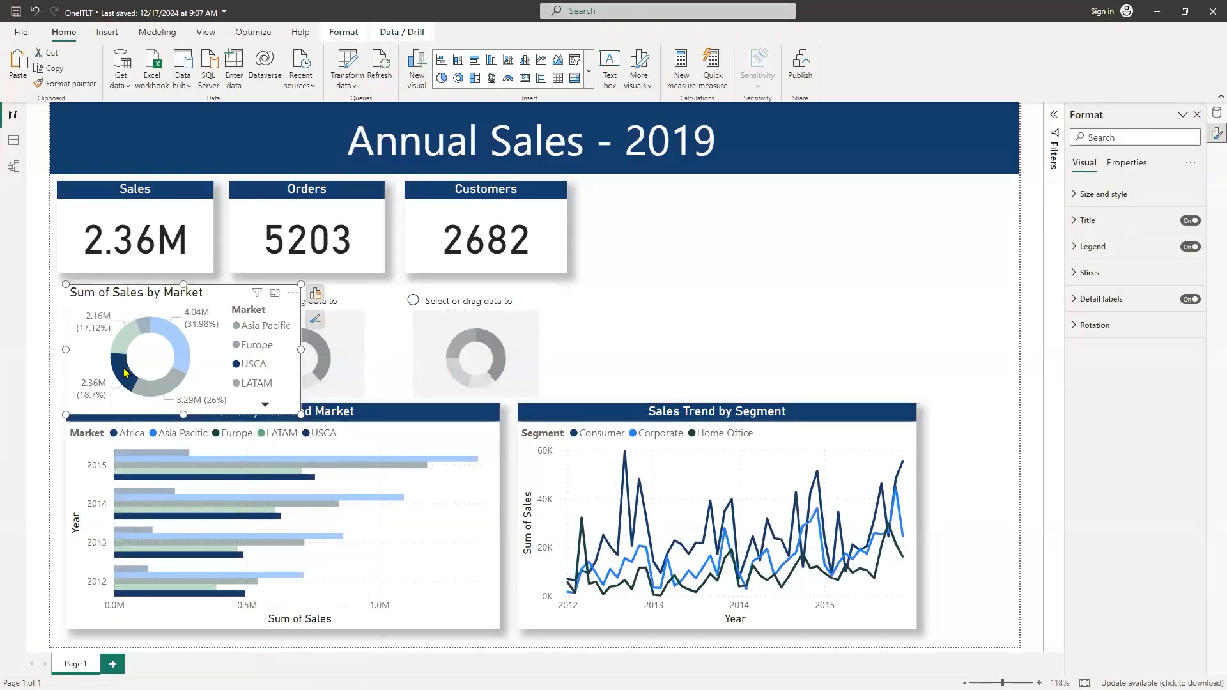
click(126, 373)
drag(201, 409, 829, 324)
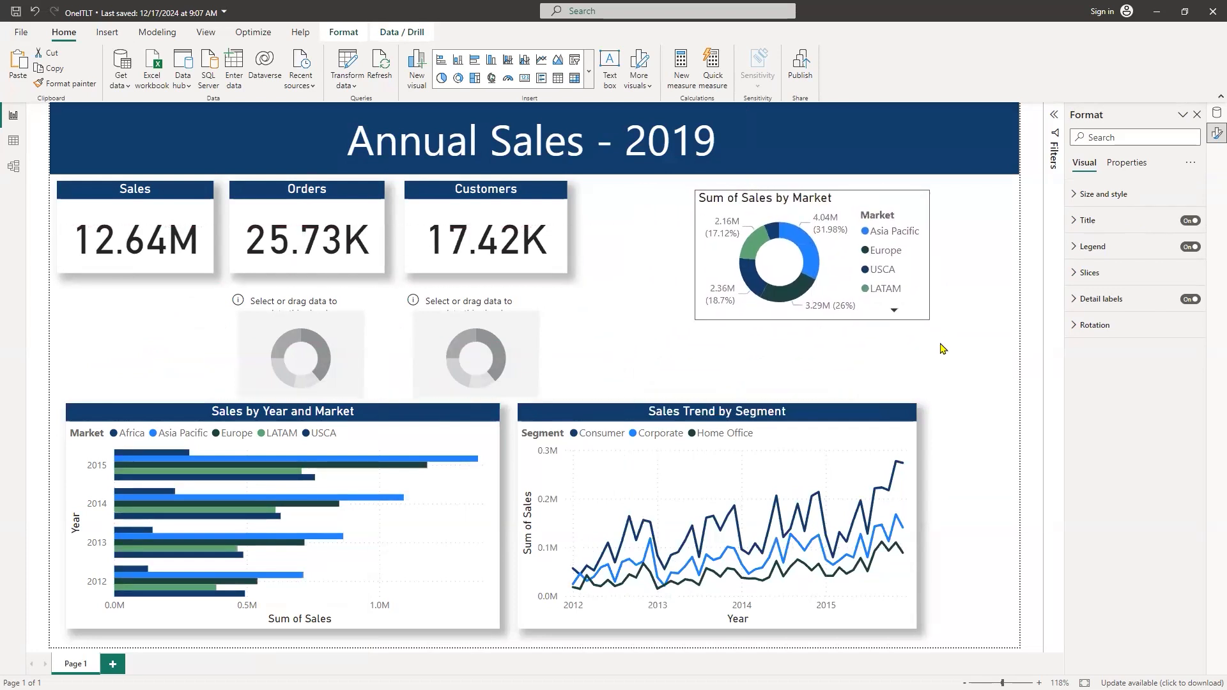
drag(915, 250, 285, 345)
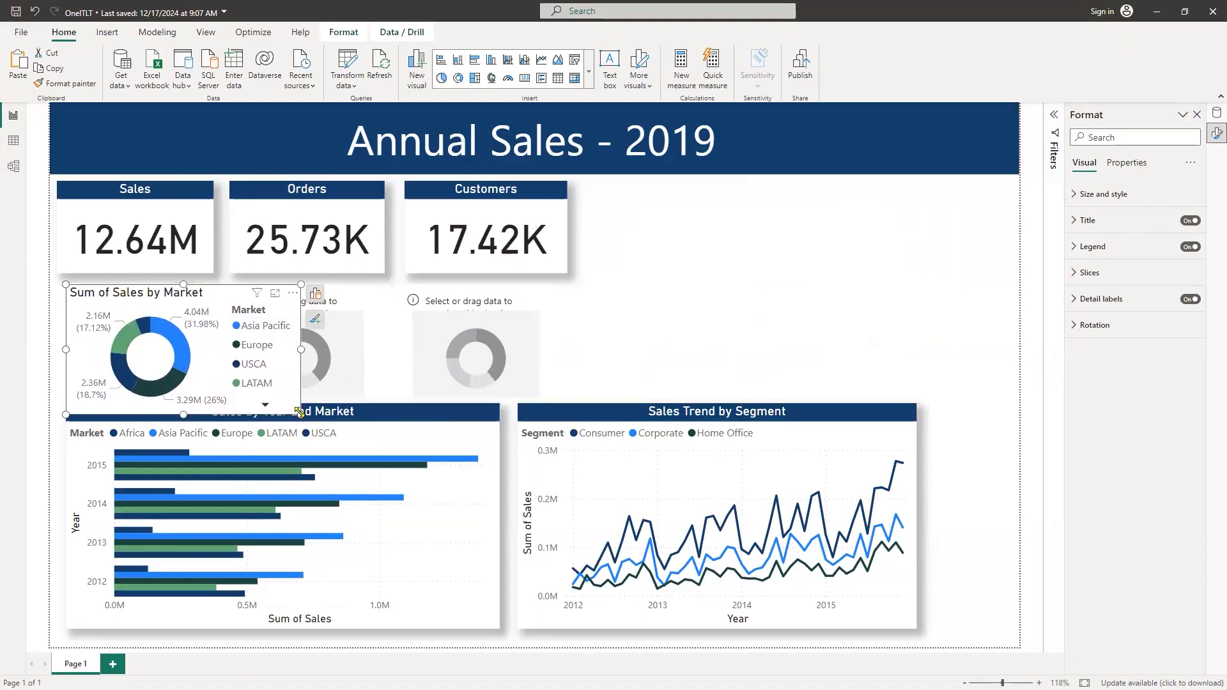
mouse_move(299, 412)
mouse_down()
mouse_move(342, 413)
mouse_move(285, 430)
mouse_move(302, 435)
mouse_up()
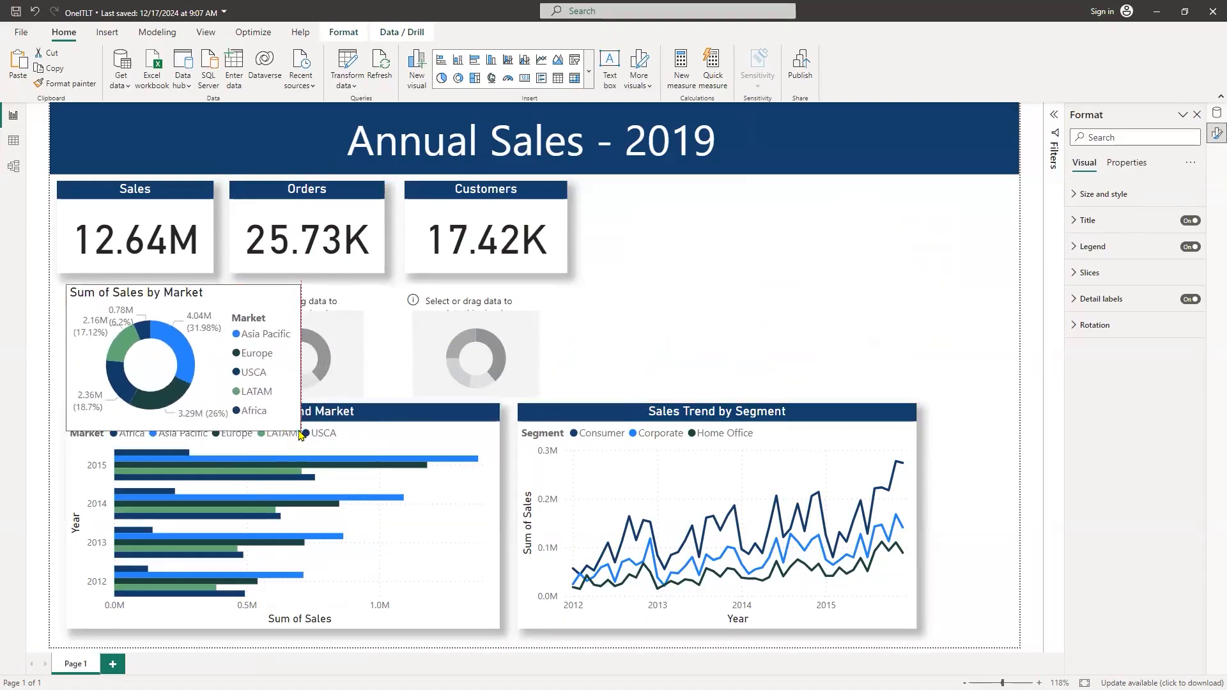
Step: Move the Market donut chart into the empty area above the line chart and enlarge it a little further
drag(159, 386, 671, 510)
key(ctrl+z)
drag(544, 369, 620, 379)
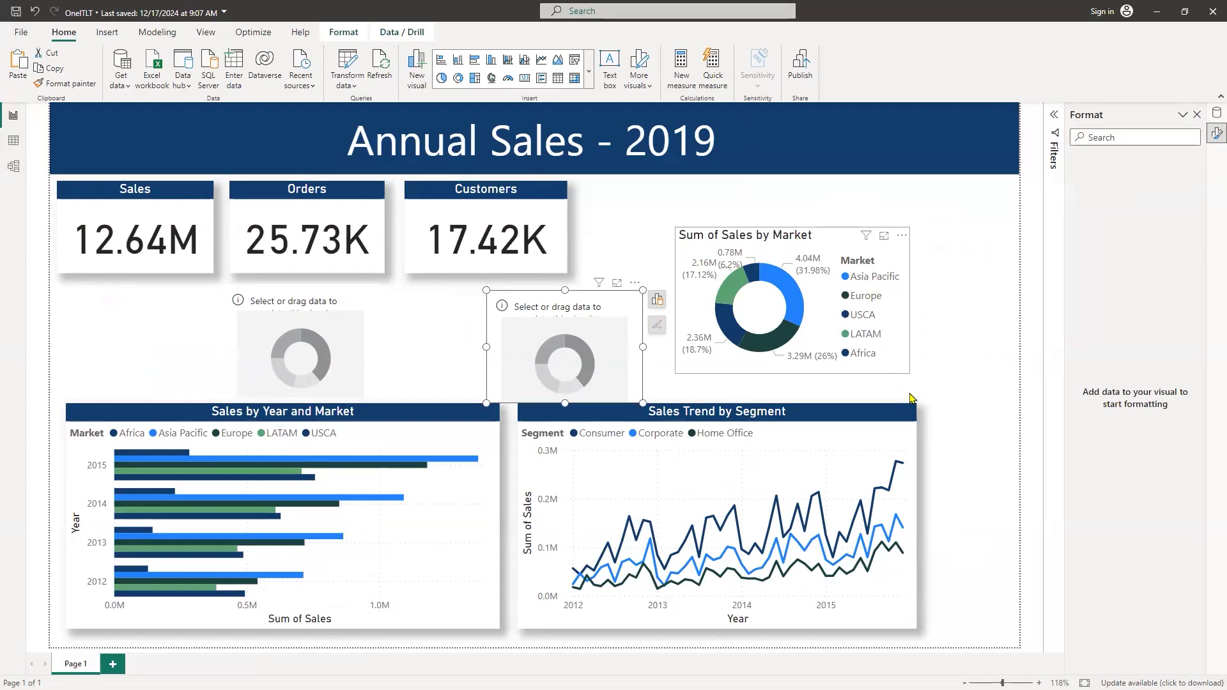
click(907, 372)
drag(909, 373, 957, 385)
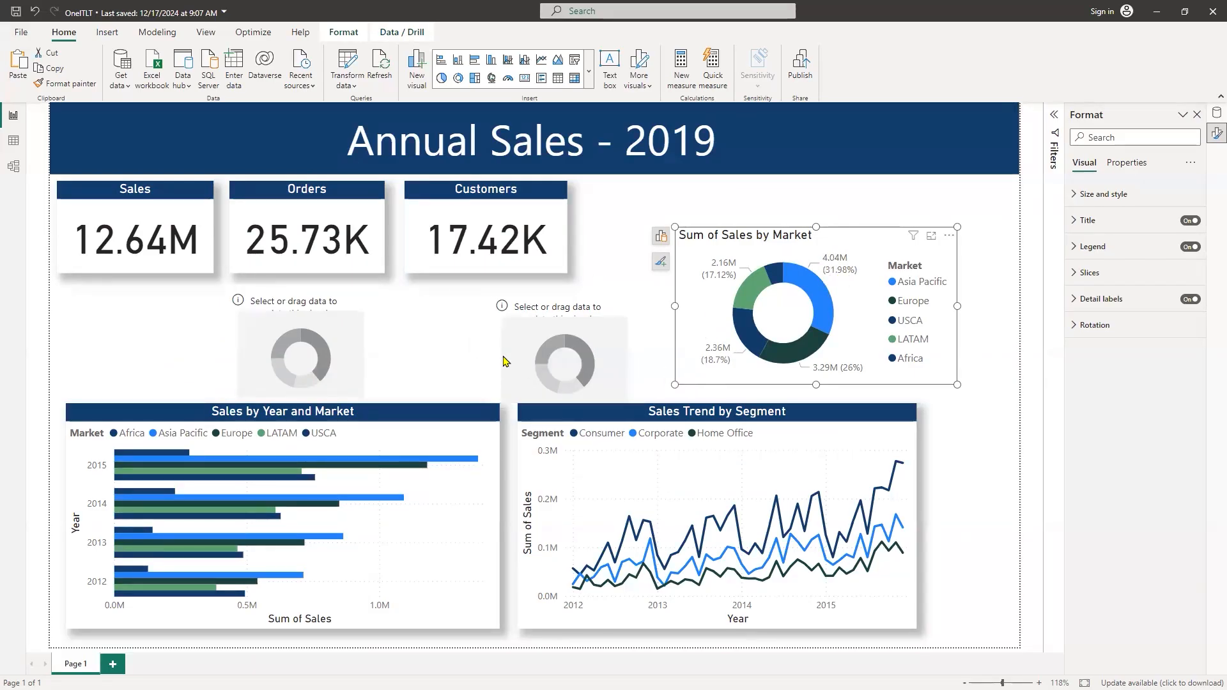
click(570, 367)
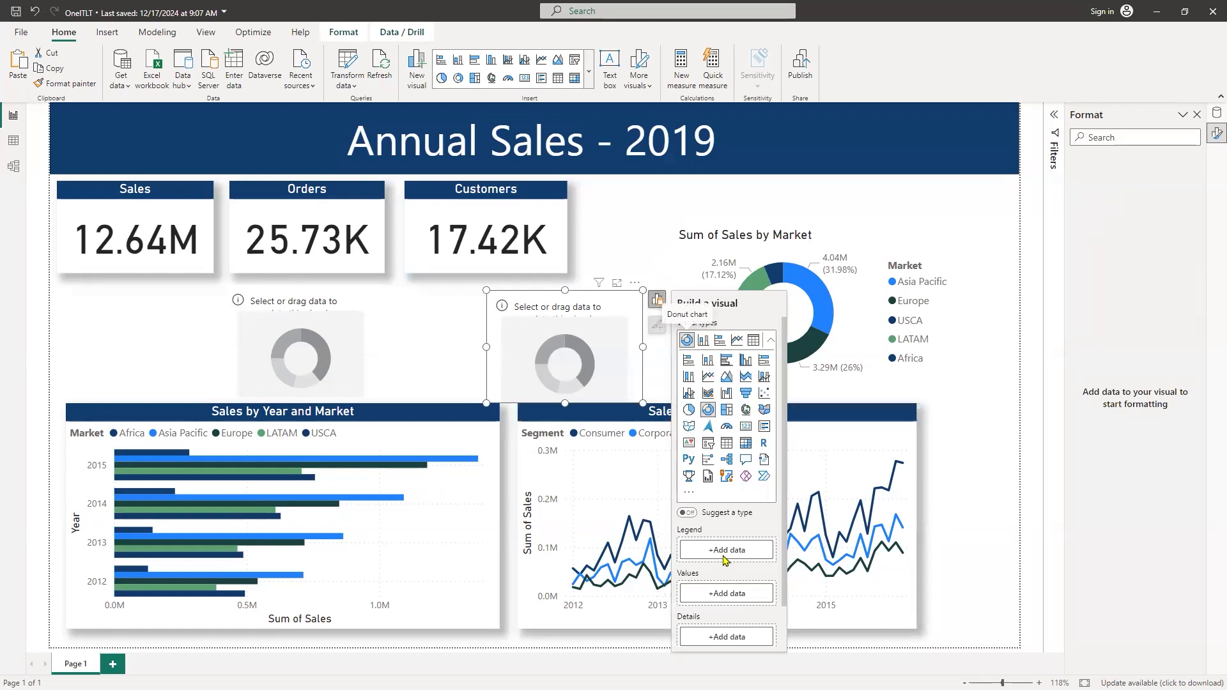
scroll(688, 584, down, 1)
click(726, 504)
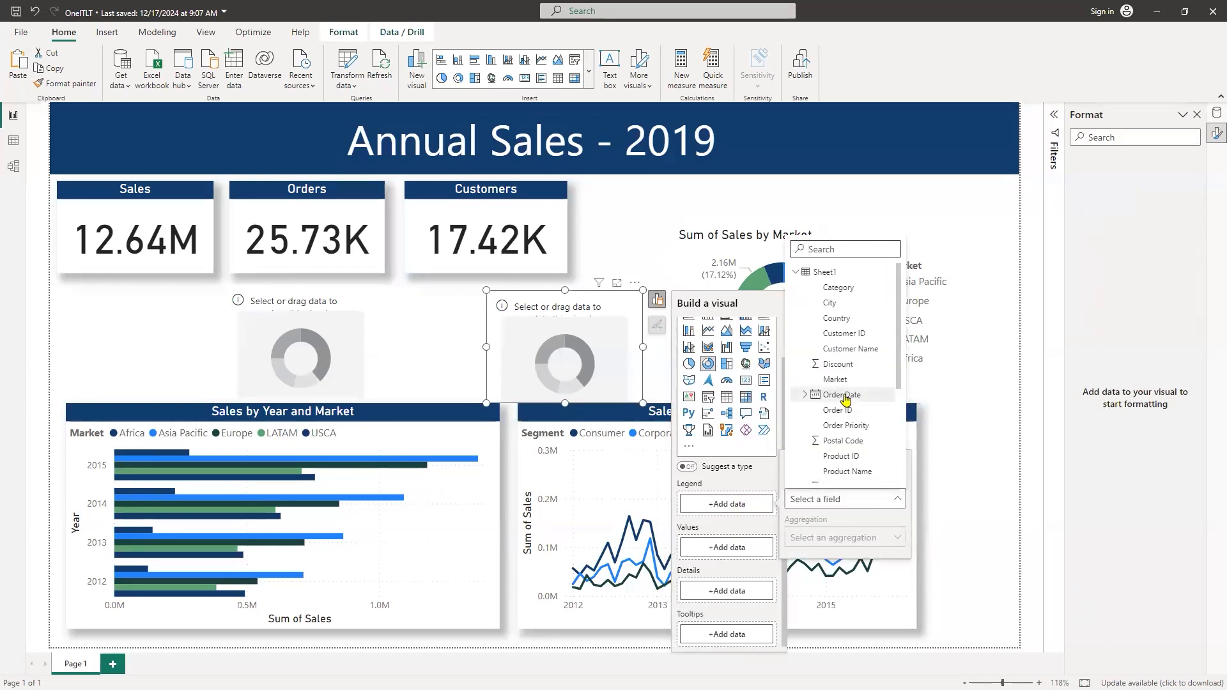
scroll(850, 390, down, 3)
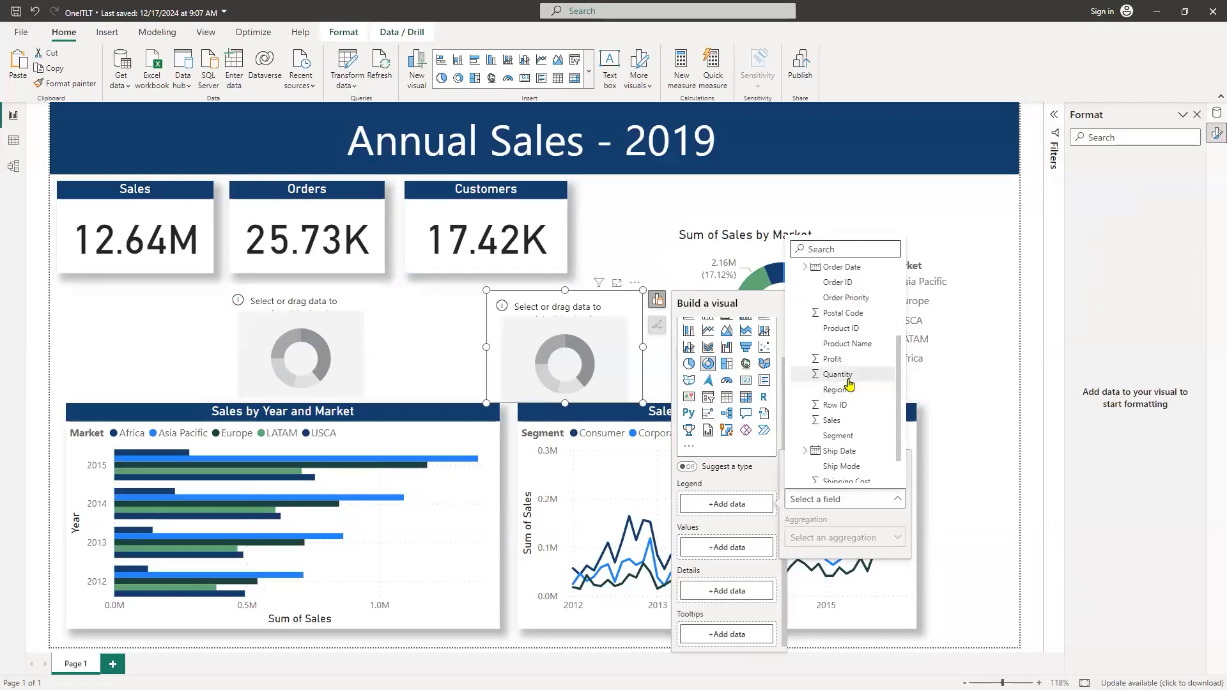
scroll(850, 383, down, 1)
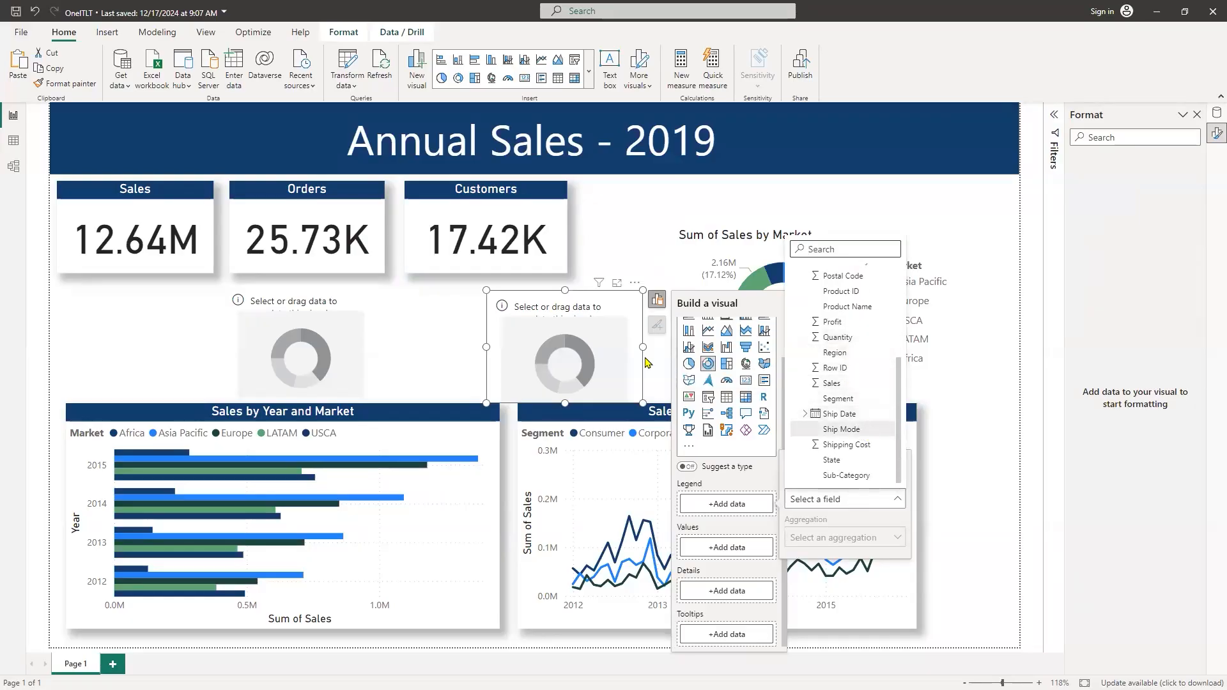
Step: Delete the two remaining blank donut charts
click(577, 307)
key(Delete)
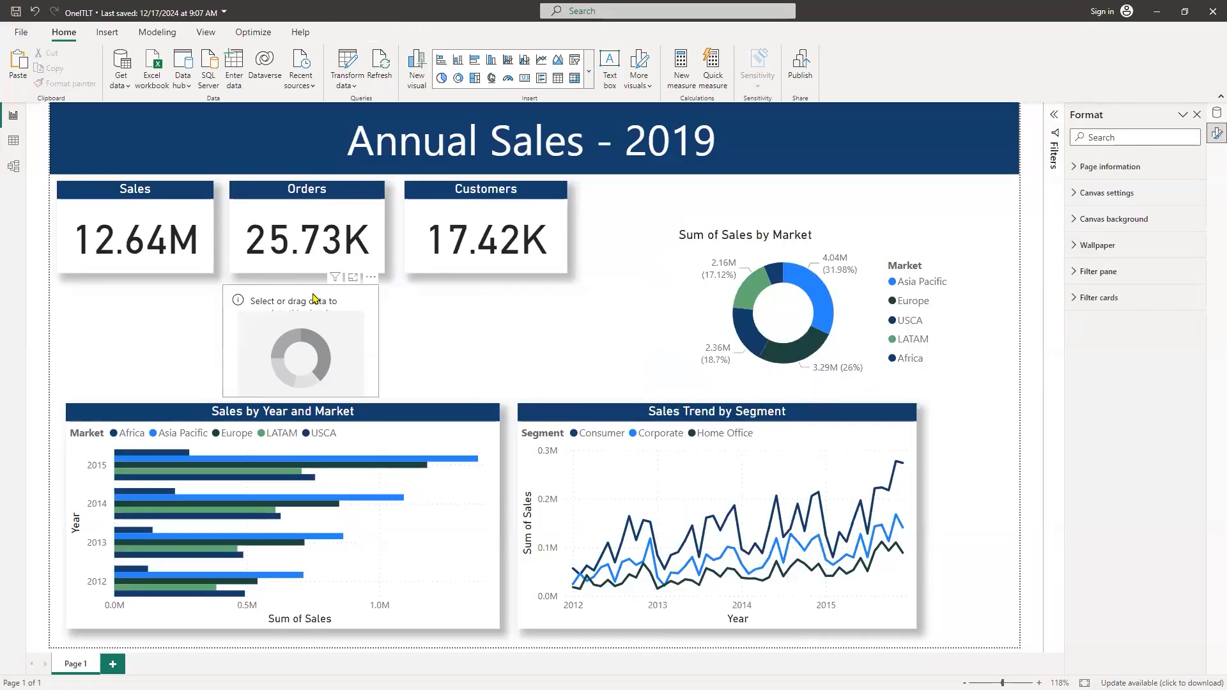
click(708, 352)
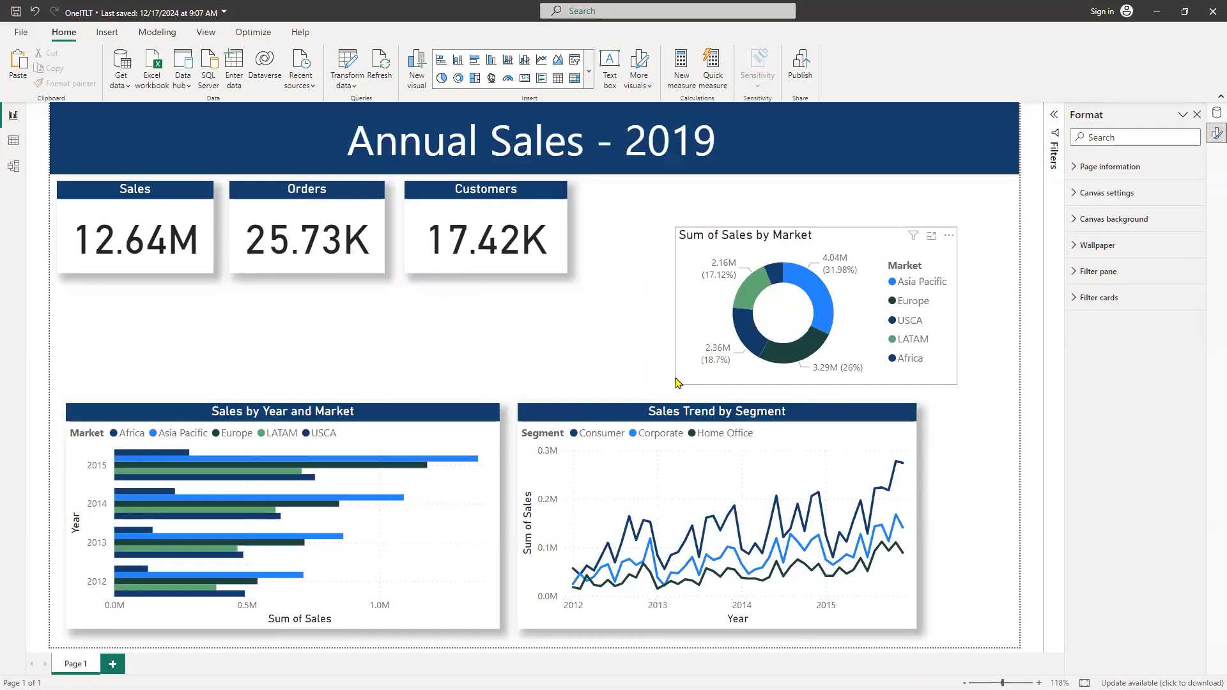
Step: Copy the Sales Trend by Segment line chart's formatting onto the Market donut chart
click(592, 419)
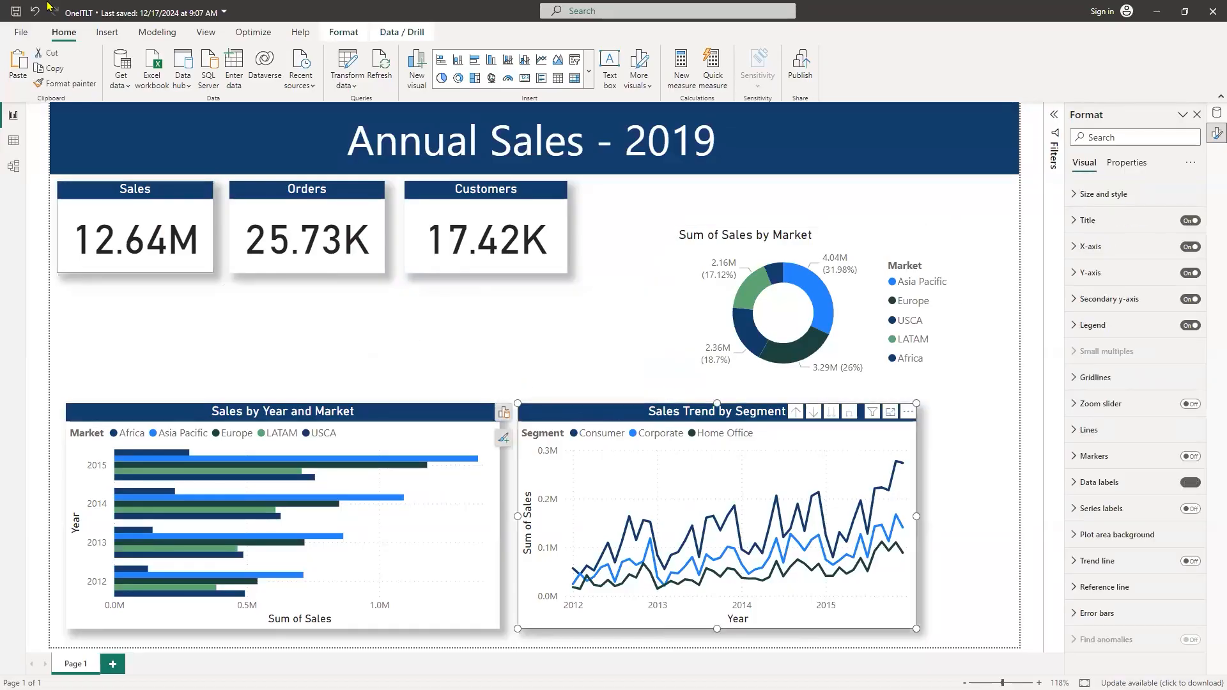
click(680, 310)
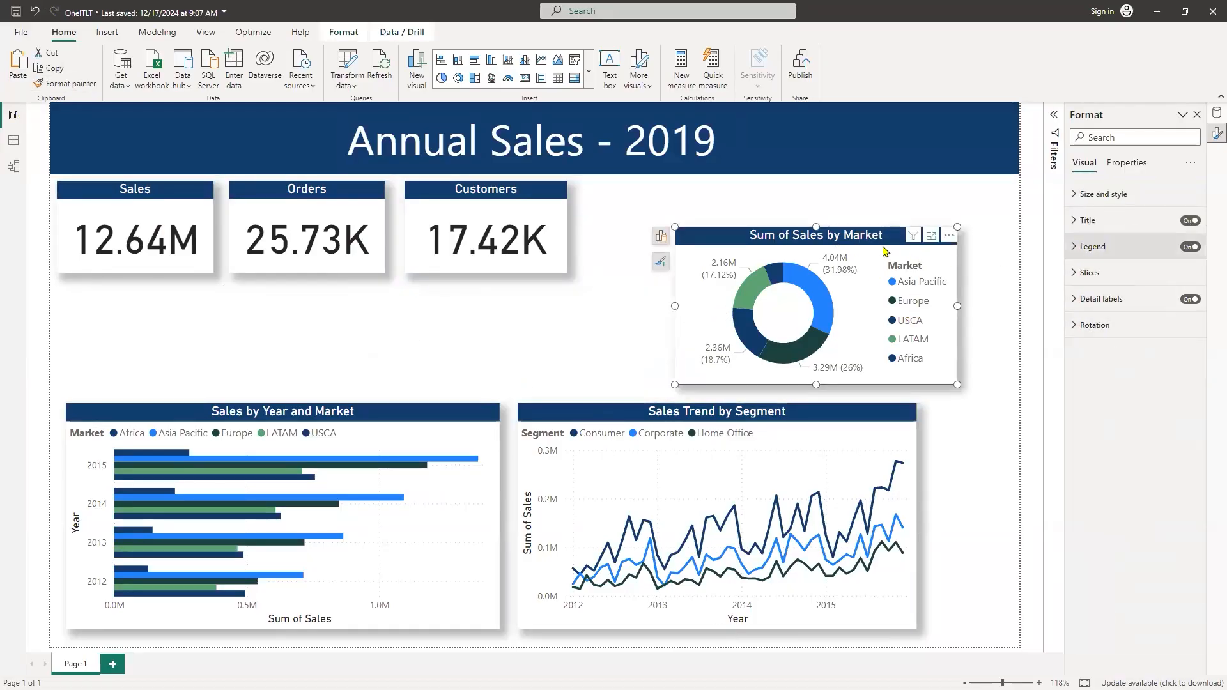
Step: Change the Market donut chart's title to "Market Share %"
click(1086, 220)
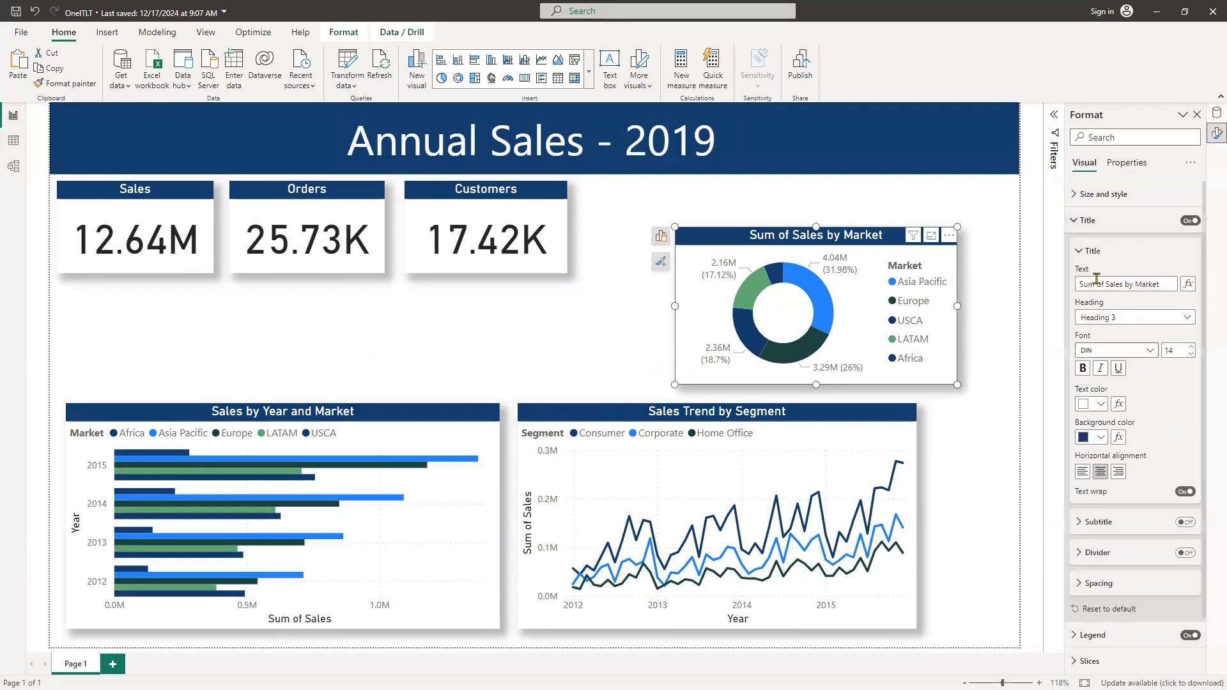
key(shift+Home)
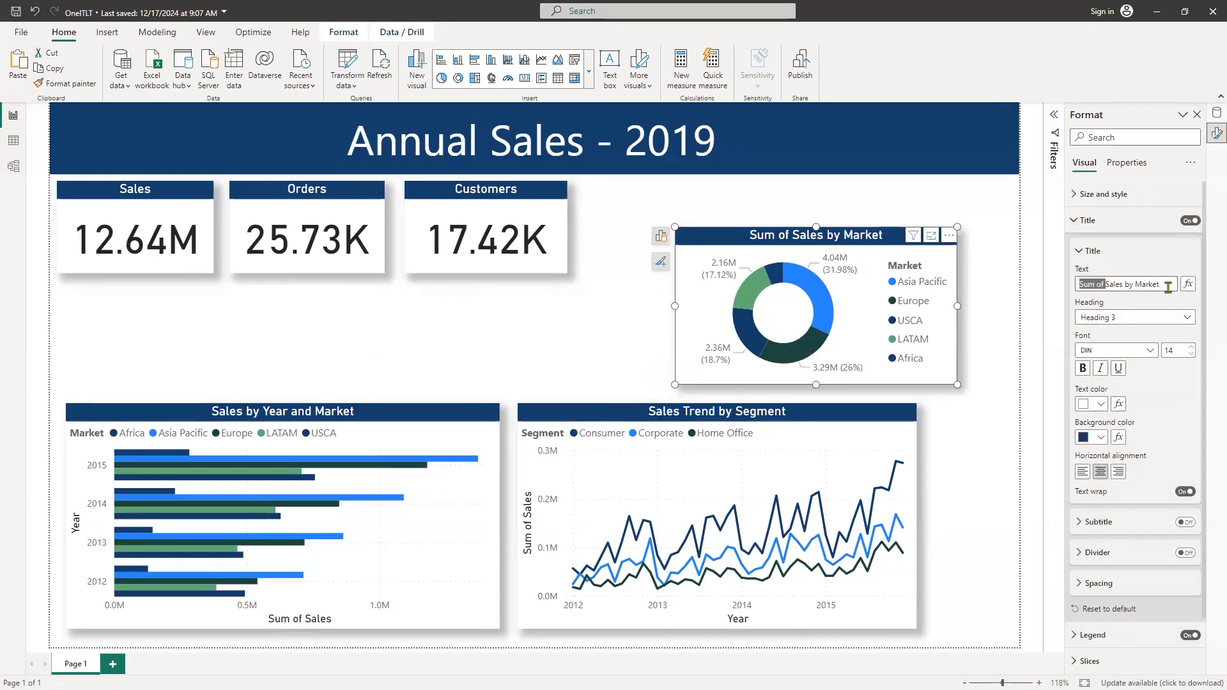
key(ctrl+a)
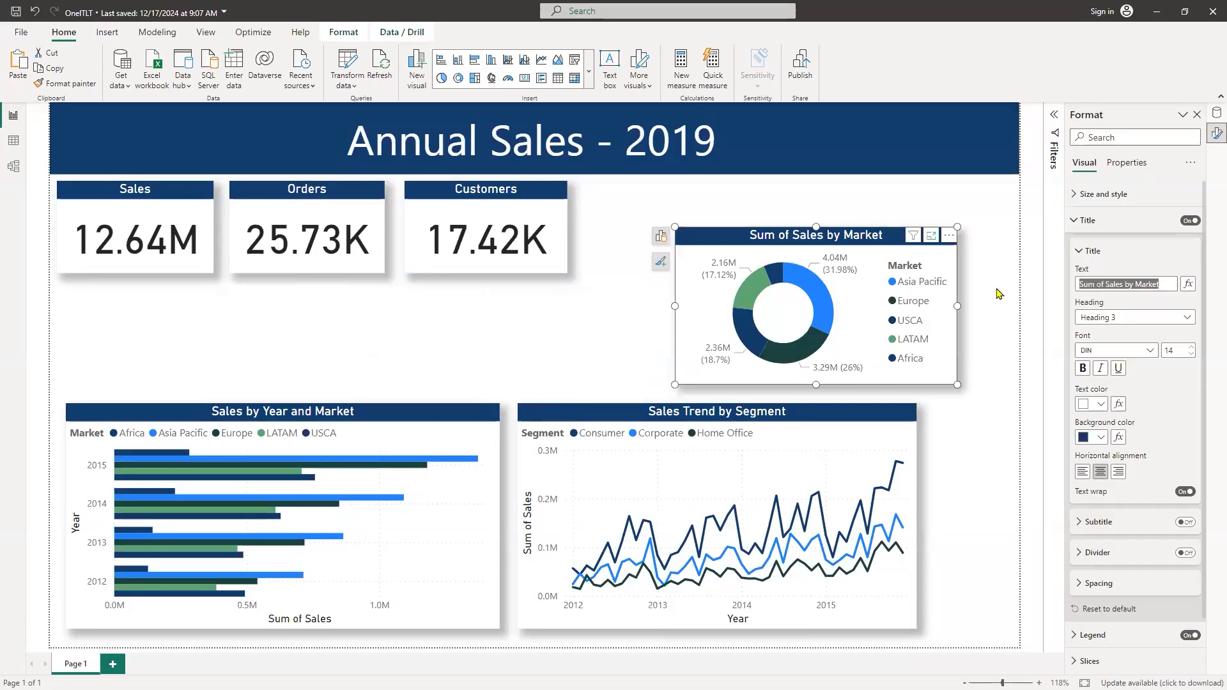
text(Mark)
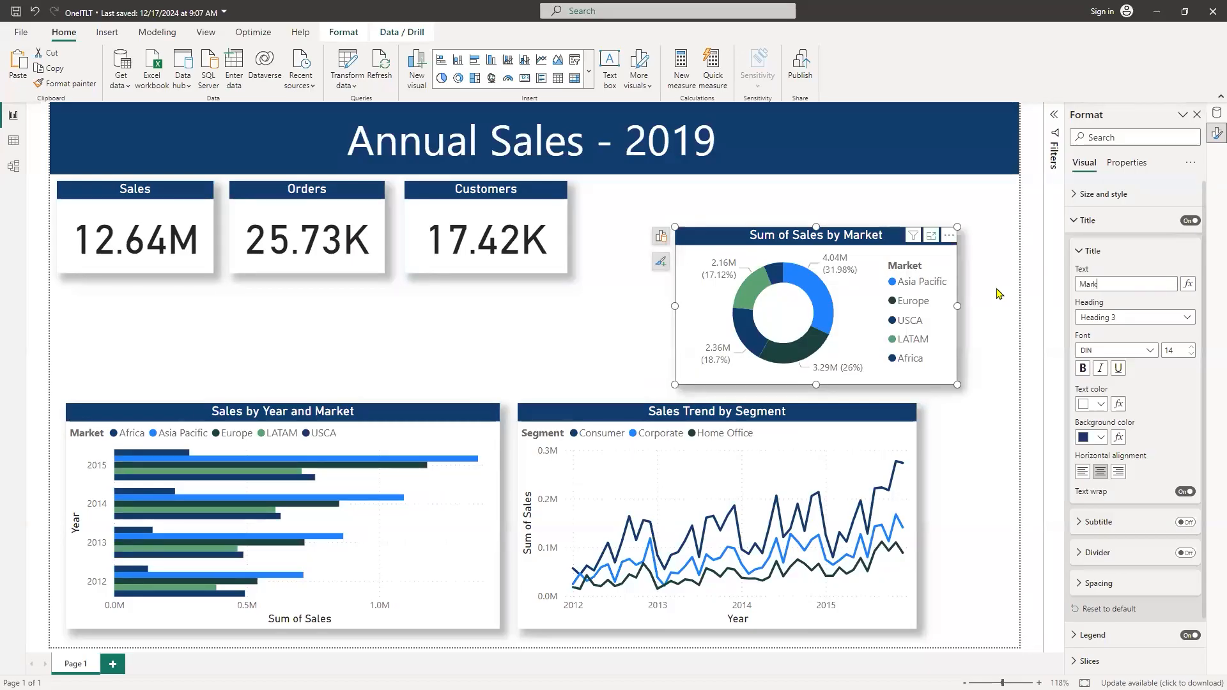
text(et S)
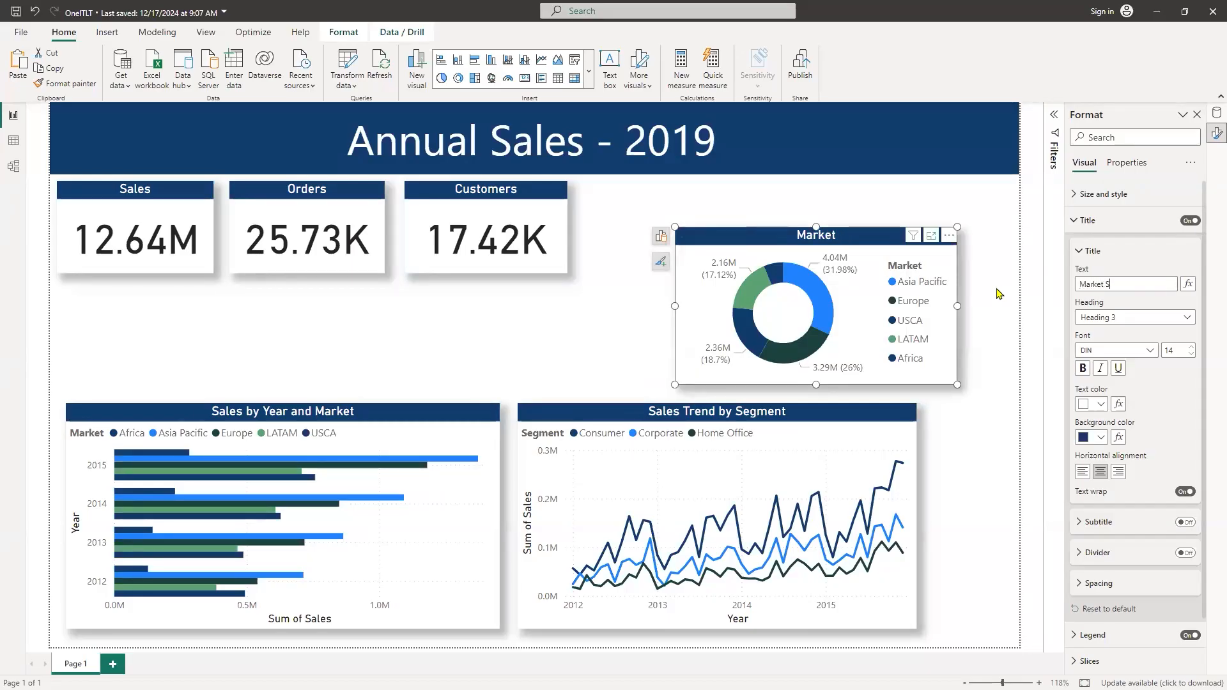
text(hare %)
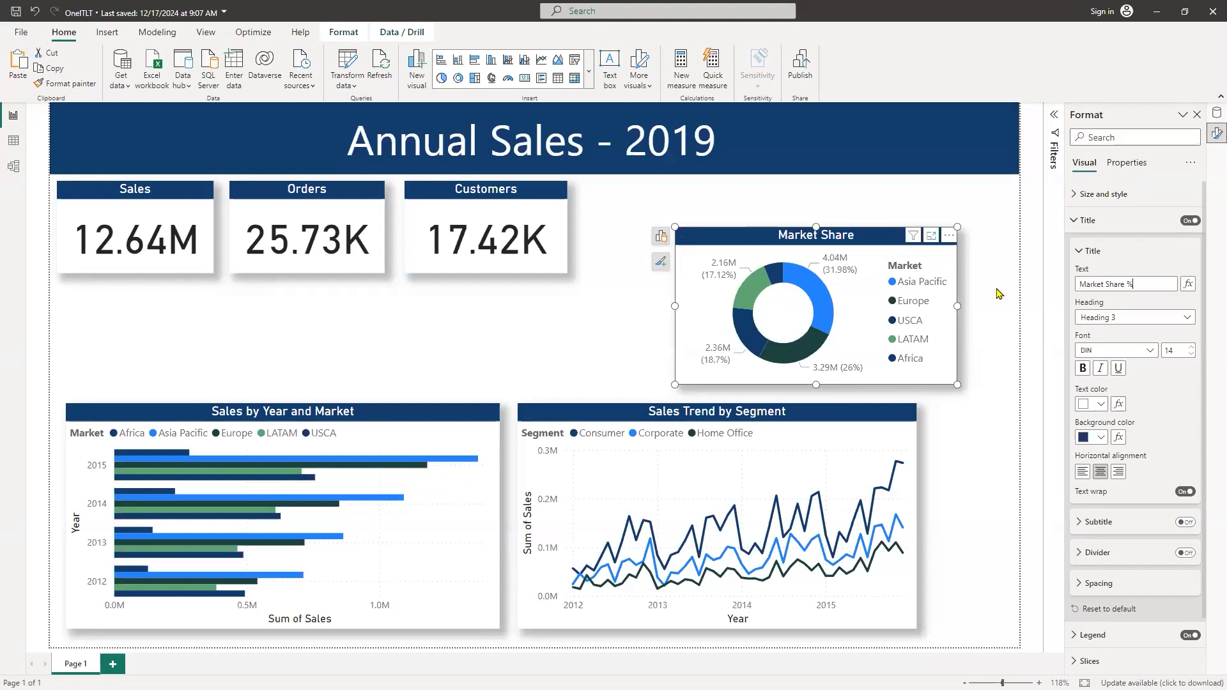
click(946, 336)
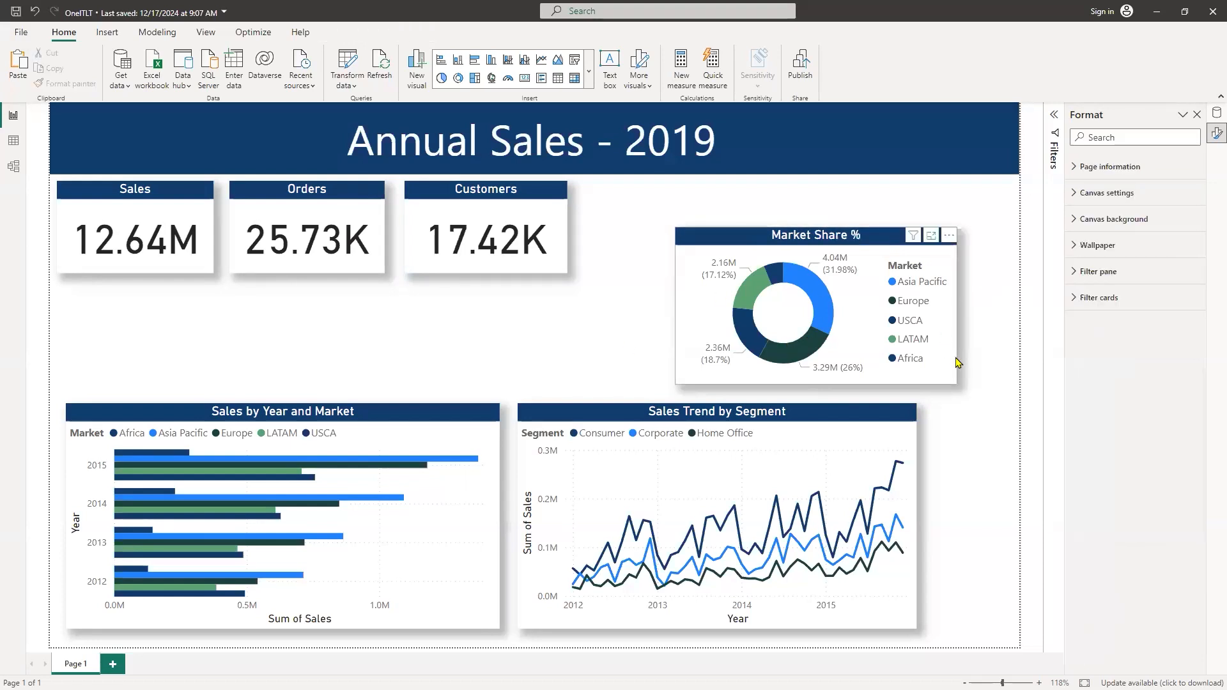
Step: Move the Market Share % donut to the page's upper-right area and the Sales Trend by Segment chart against the page's right edge
click(944, 375)
drag(944, 375, 815, 327)
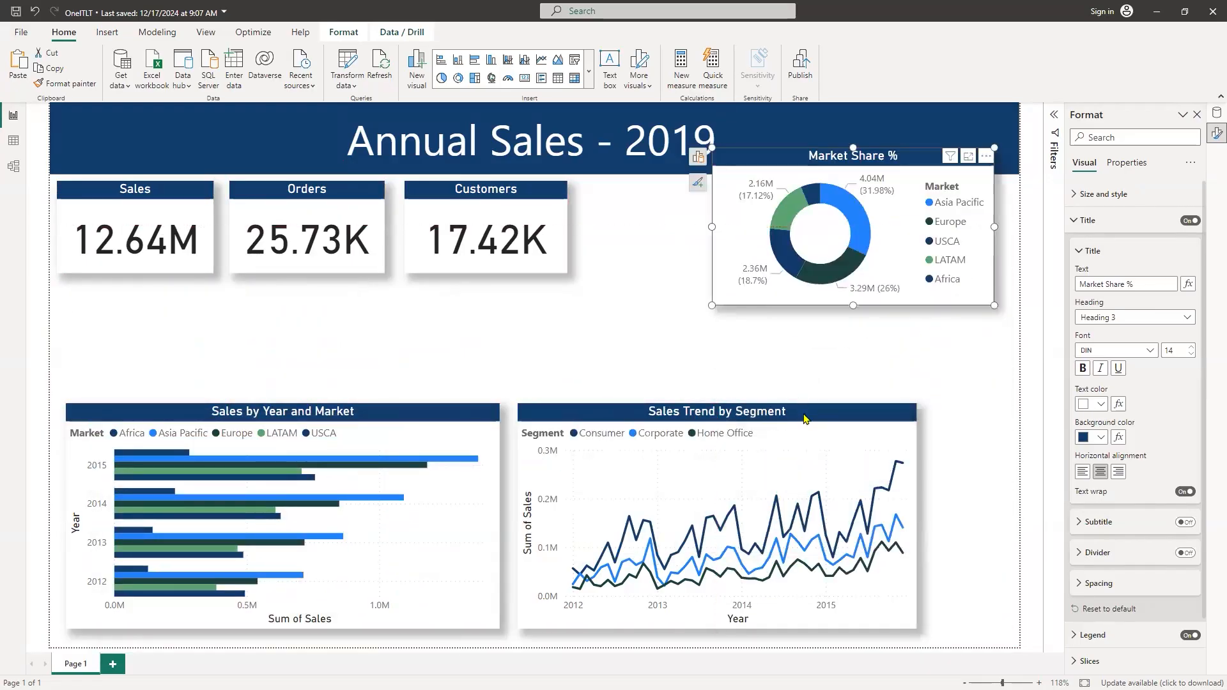
click(716, 434)
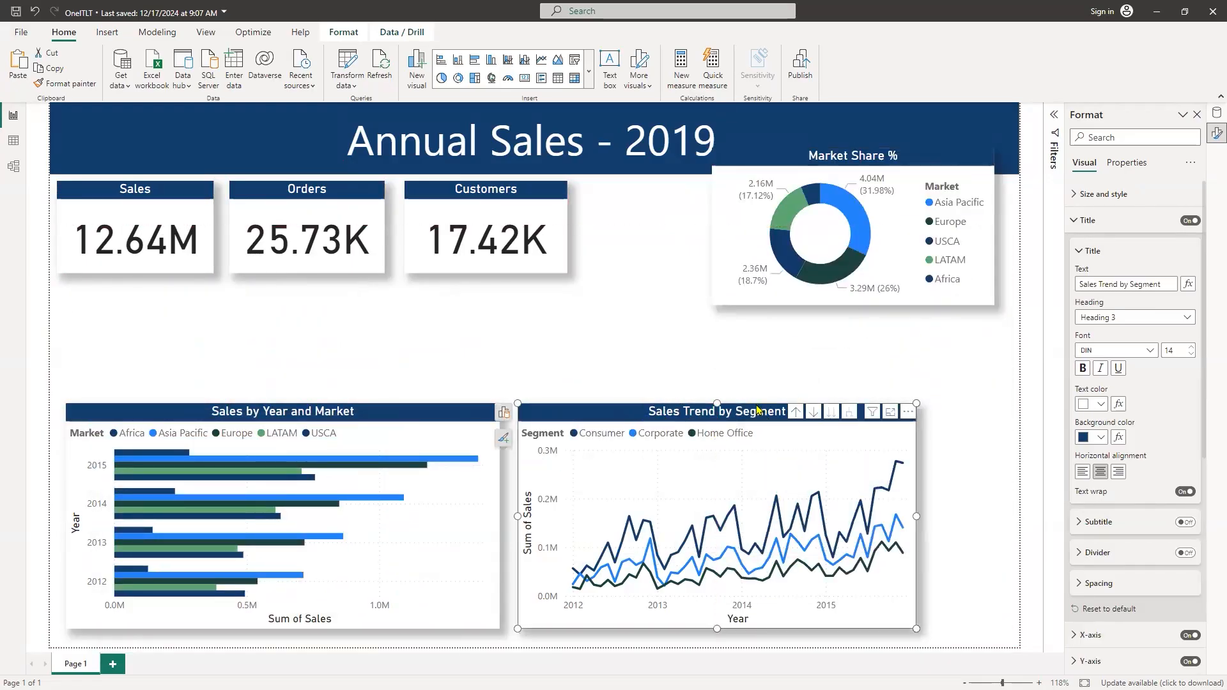
drag(758, 410, 860, 400)
Step: Reduce the height of the Sales by Year and Market chart and place it directly beneath the cards, aligned with their left edge
click(491, 613)
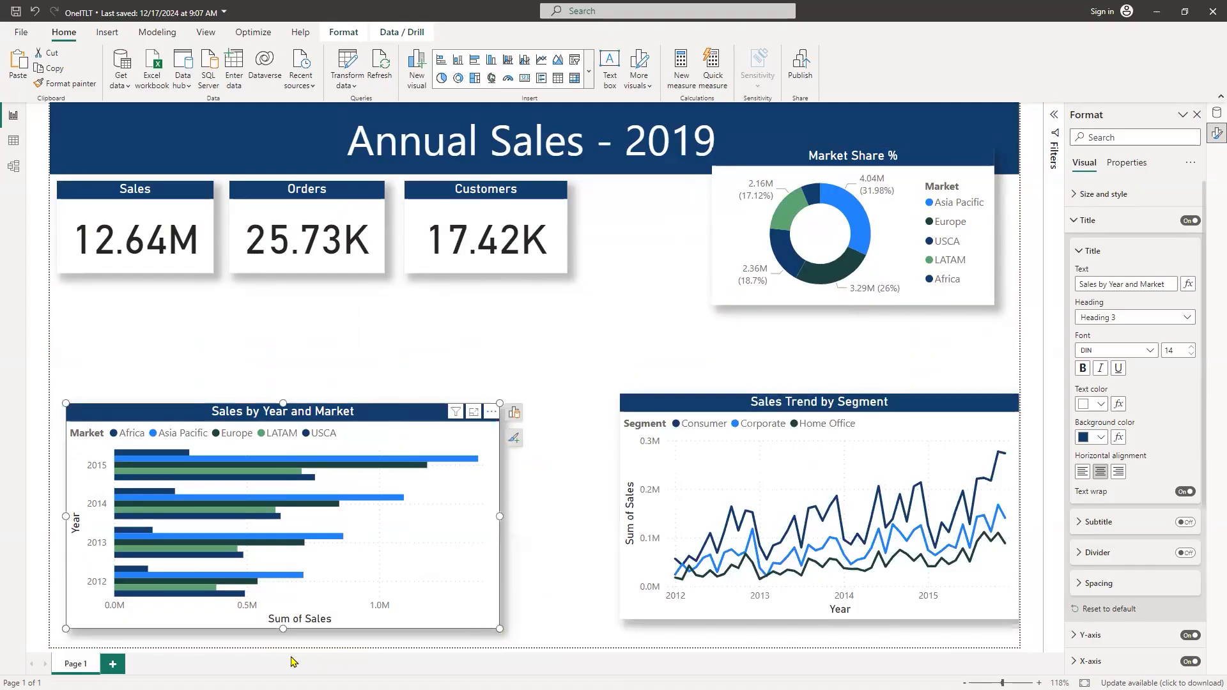
drag(283, 628, 283, 584)
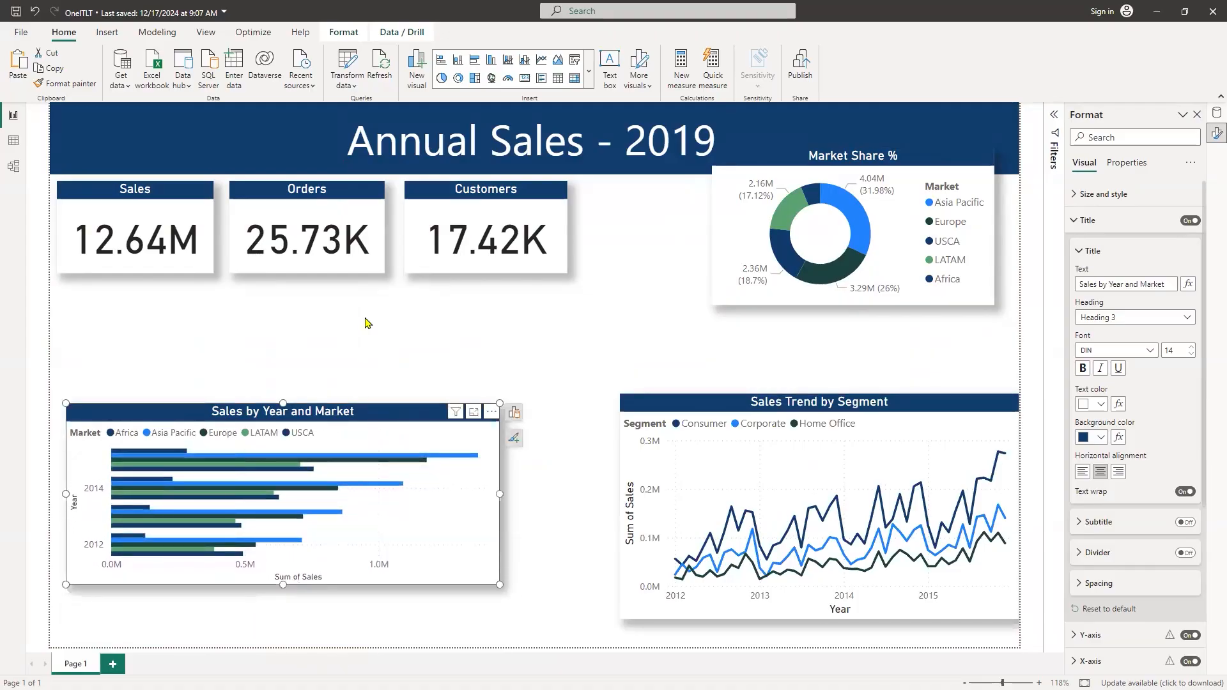
drag(366, 322, 367, 305)
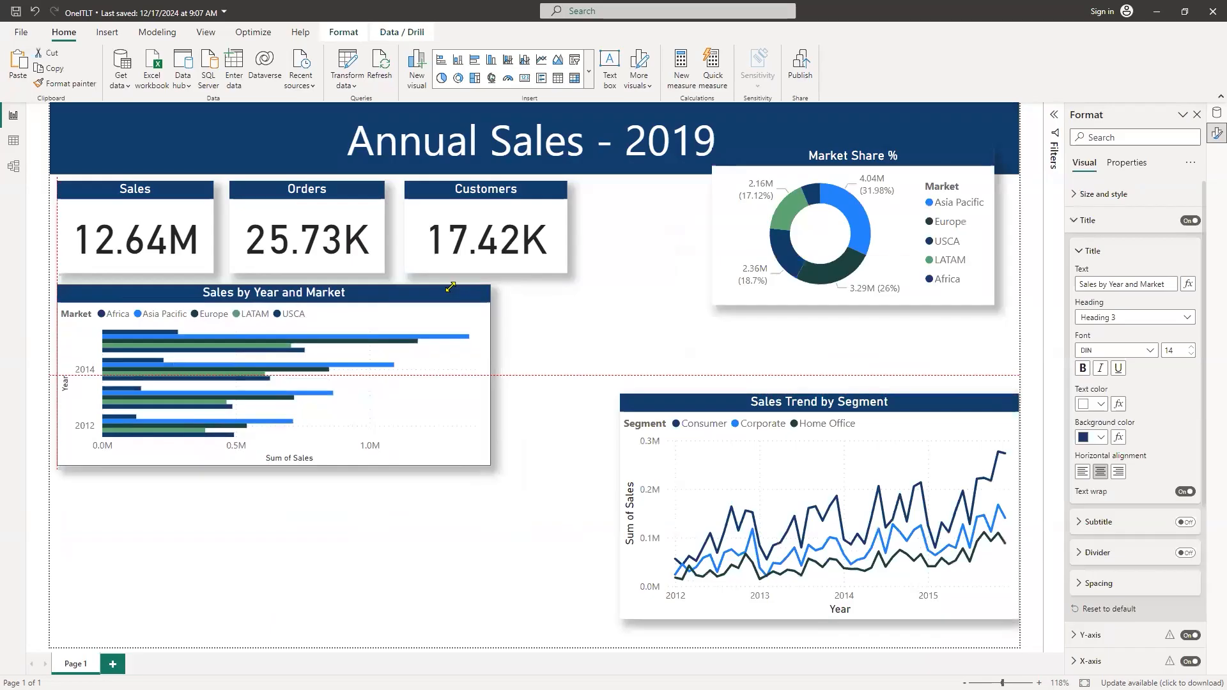
Step: Try the Market Share % donut above the line chart's spot and the line chart in the page's lower-left corner
click(914, 183)
drag(918, 165, 825, 216)
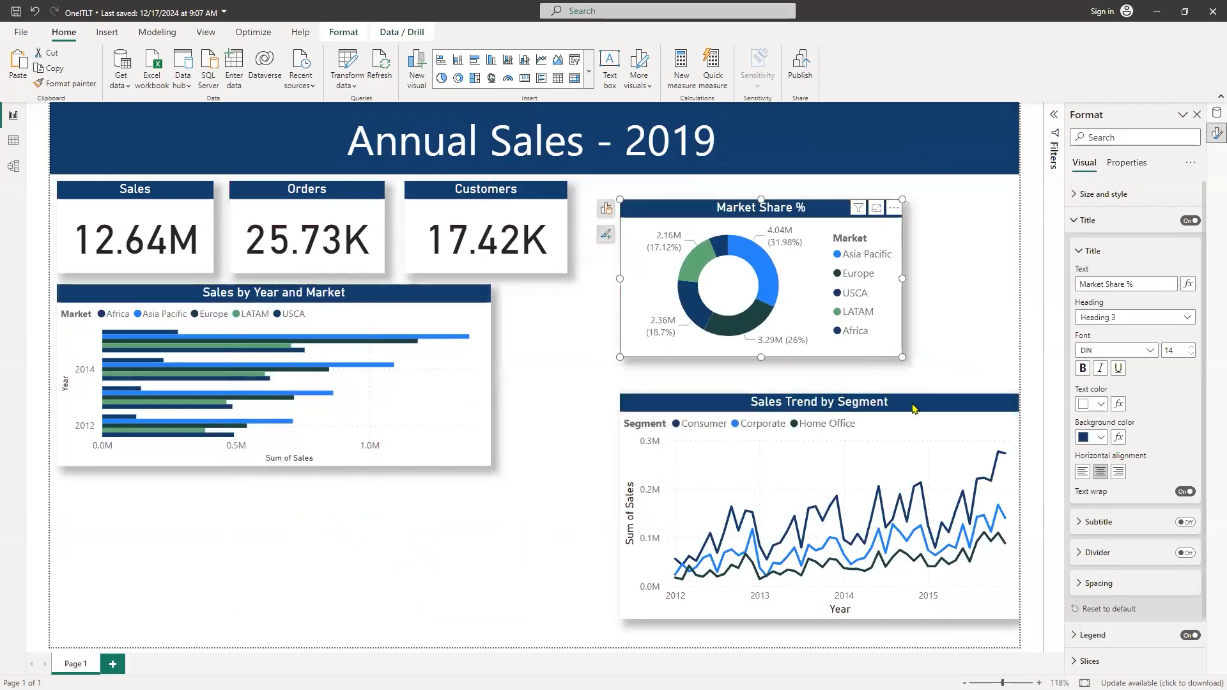
click(753, 421)
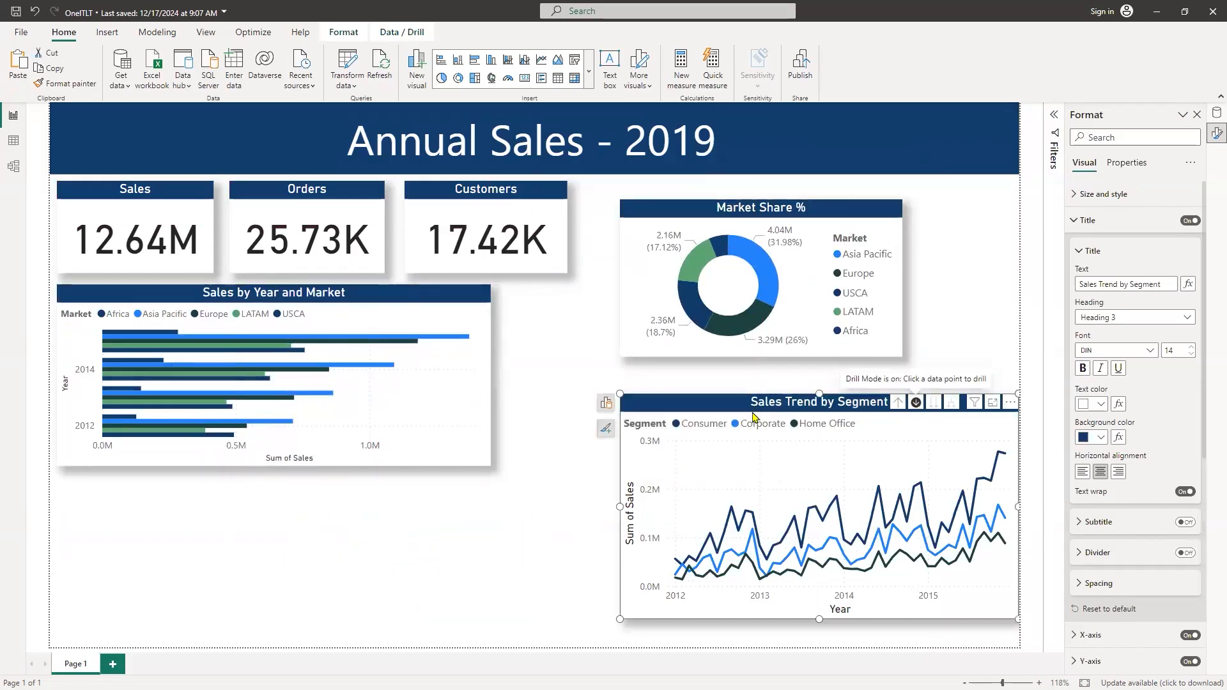
drag(726, 410, 193, 479)
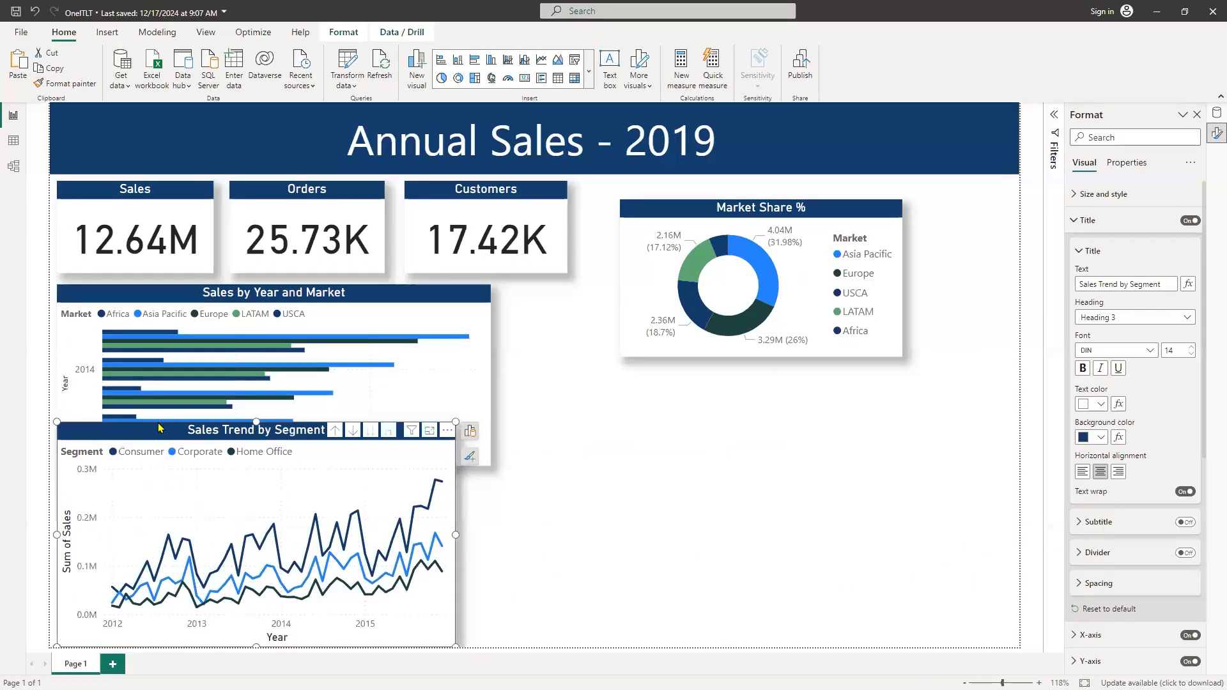
key(ctrl+z)
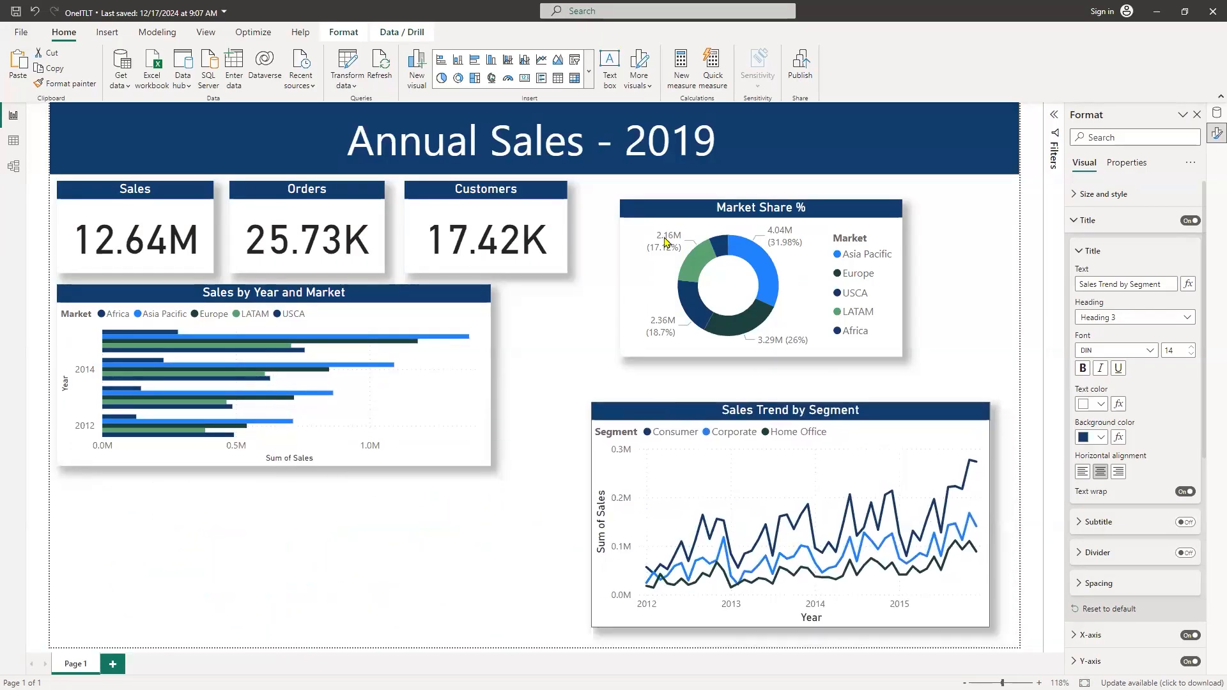
Step: Place the Market Share % donut beneath the bar chart and the Sales Trend by Segment line chart in the page's lower-right corner
drag(673, 212, 109, 494)
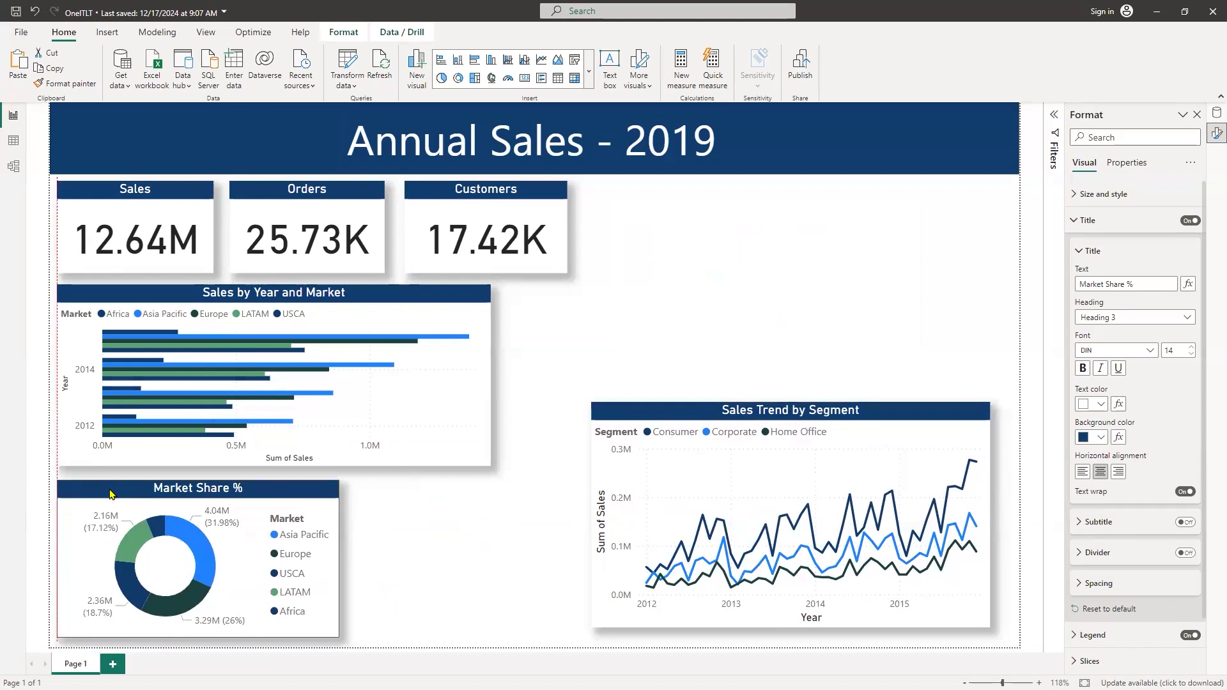
click(701, 305)
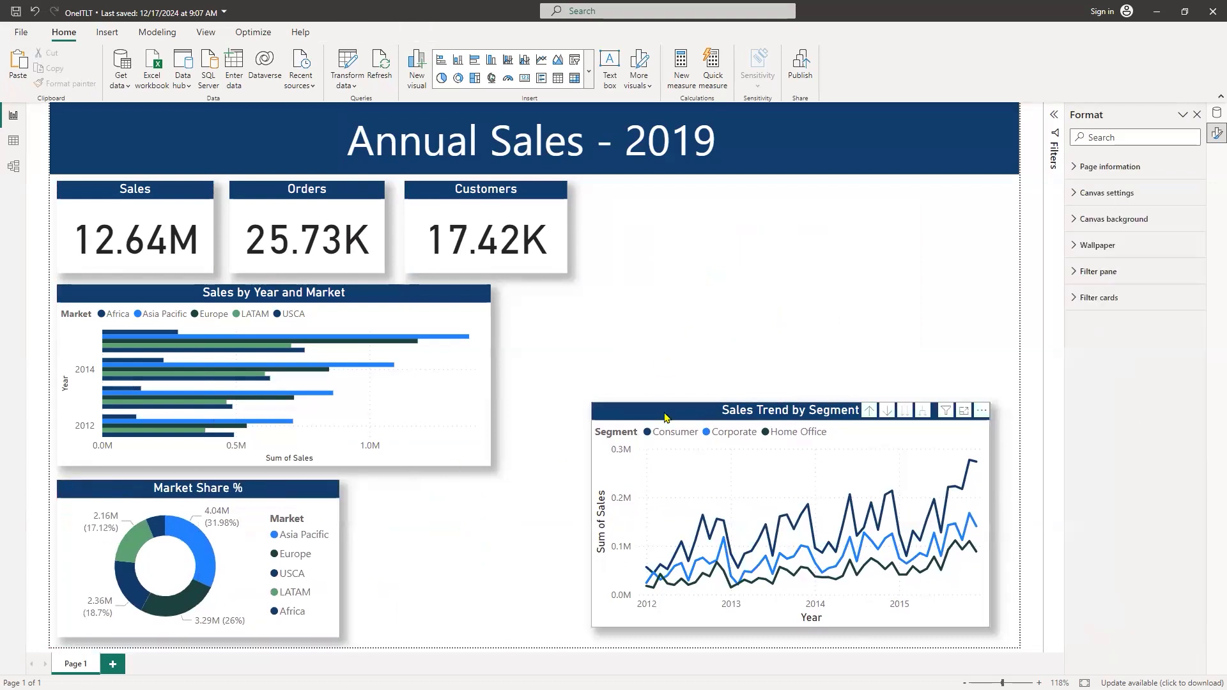
mouse_move(665, 425)
mouse_down()
mouse_move(667, 435)
mouse_move(633, 363)
mouse_move(607, 355)
mouse_move(578, 372)
mouse_move(664, 419)
mouse_move(532, 289)
mouse_move(600, 381)
mouse_move(665, 431)
mouse_up()
click(616, 324)
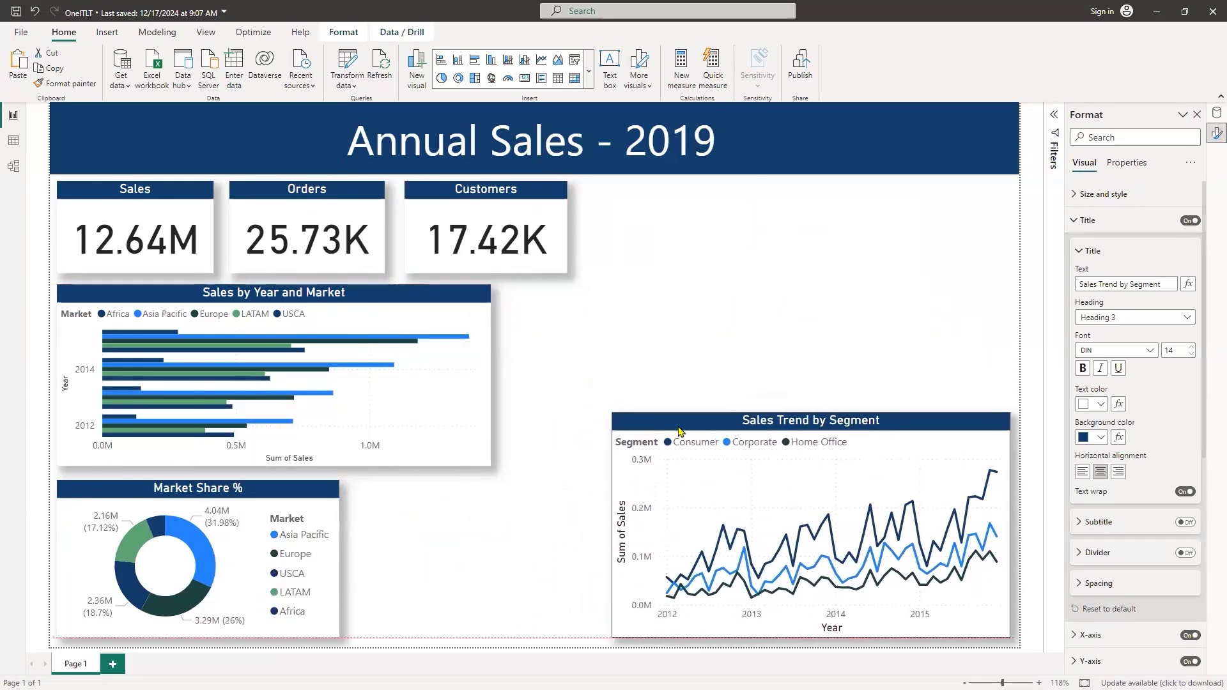
click(643, 266)
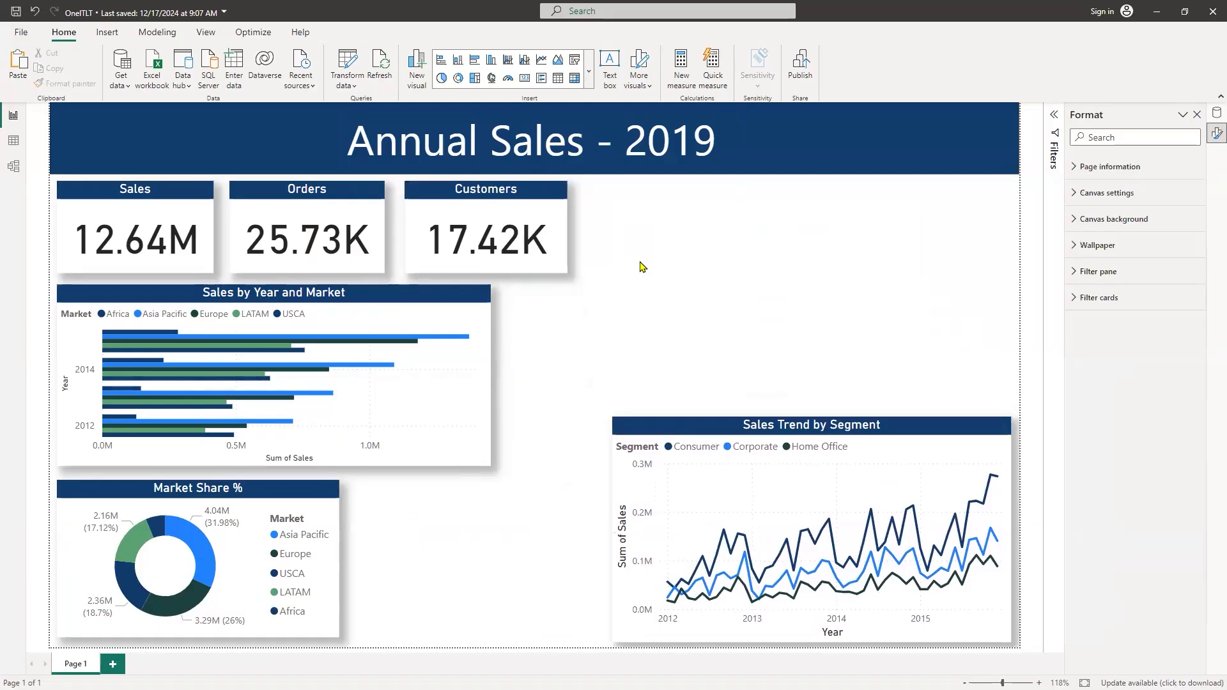
Step: Insert a matrix visual on the page and add the Segment field to its rows
click(574, 78)
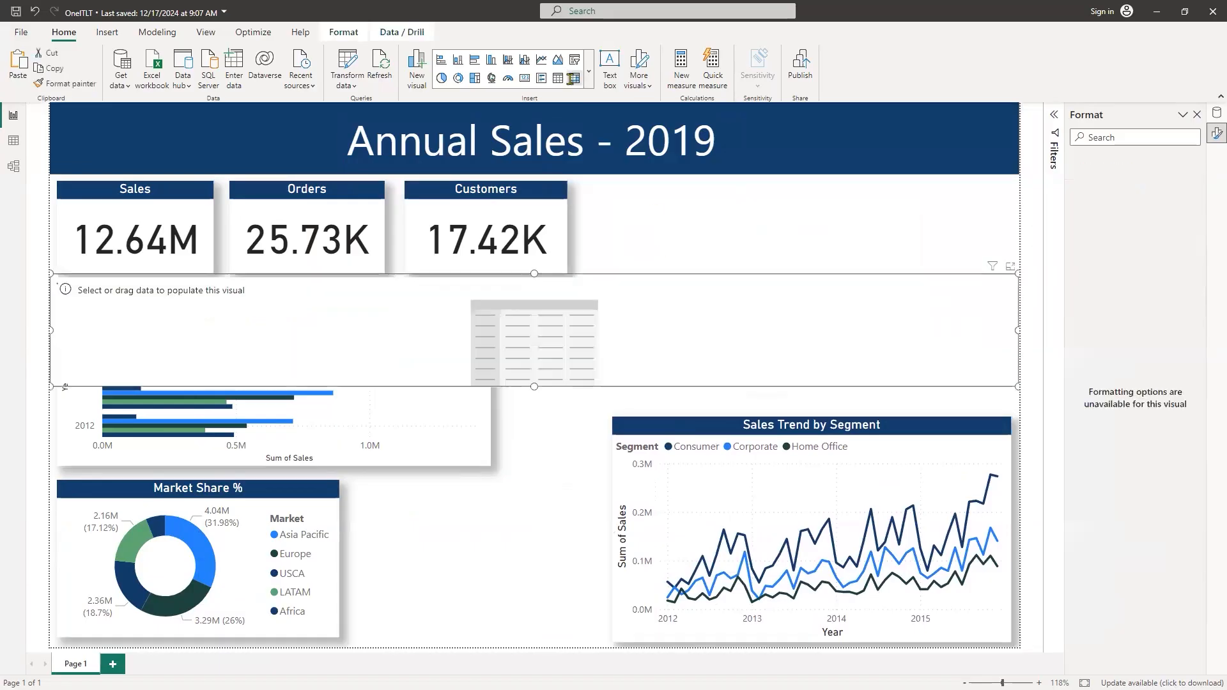
click(946, 500)
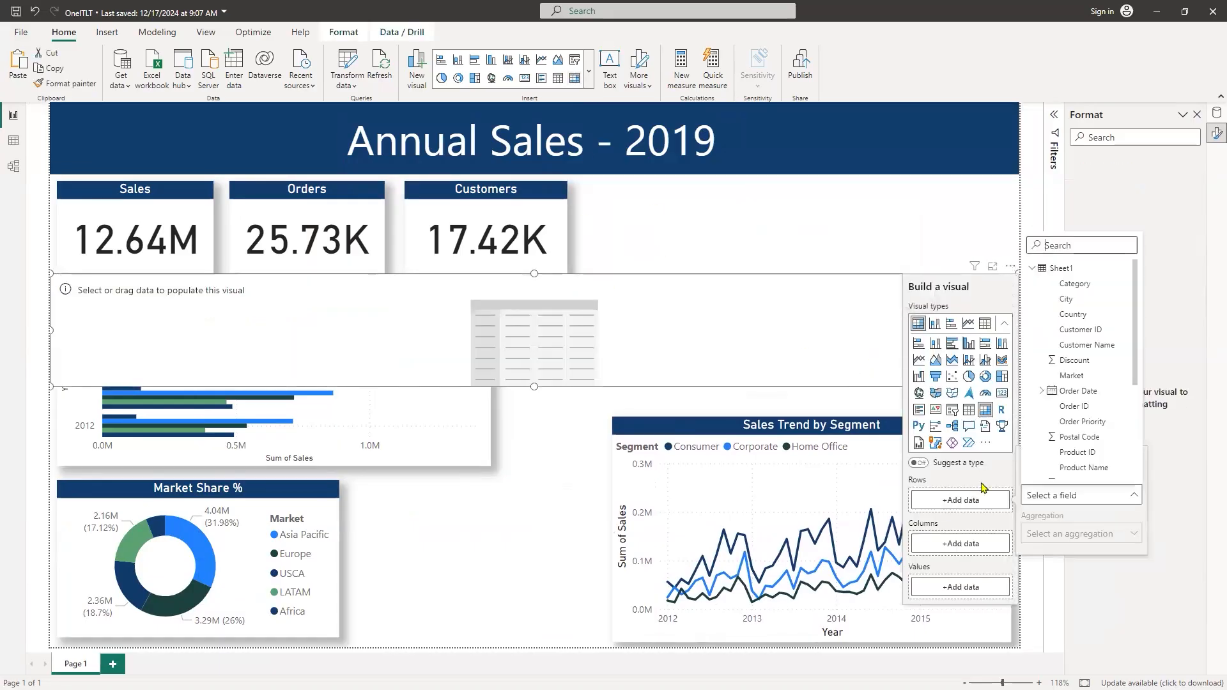
scroll(1116, 356, down, 5)
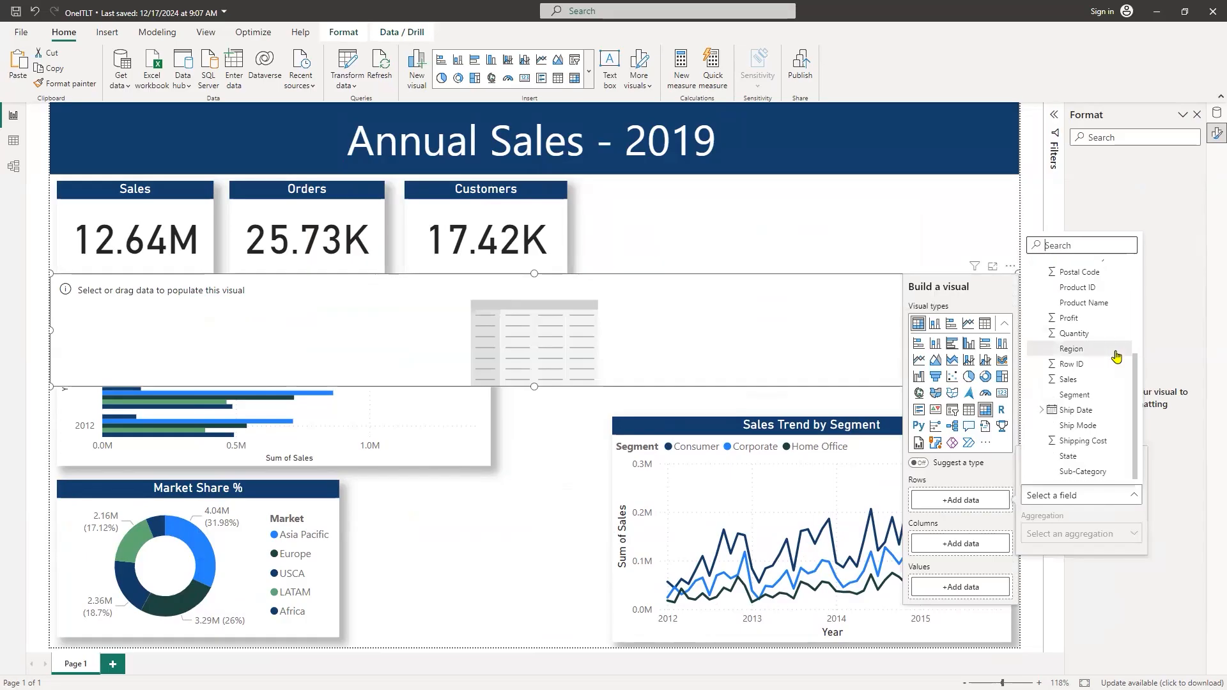
scroll(1116, 358, up, 5)
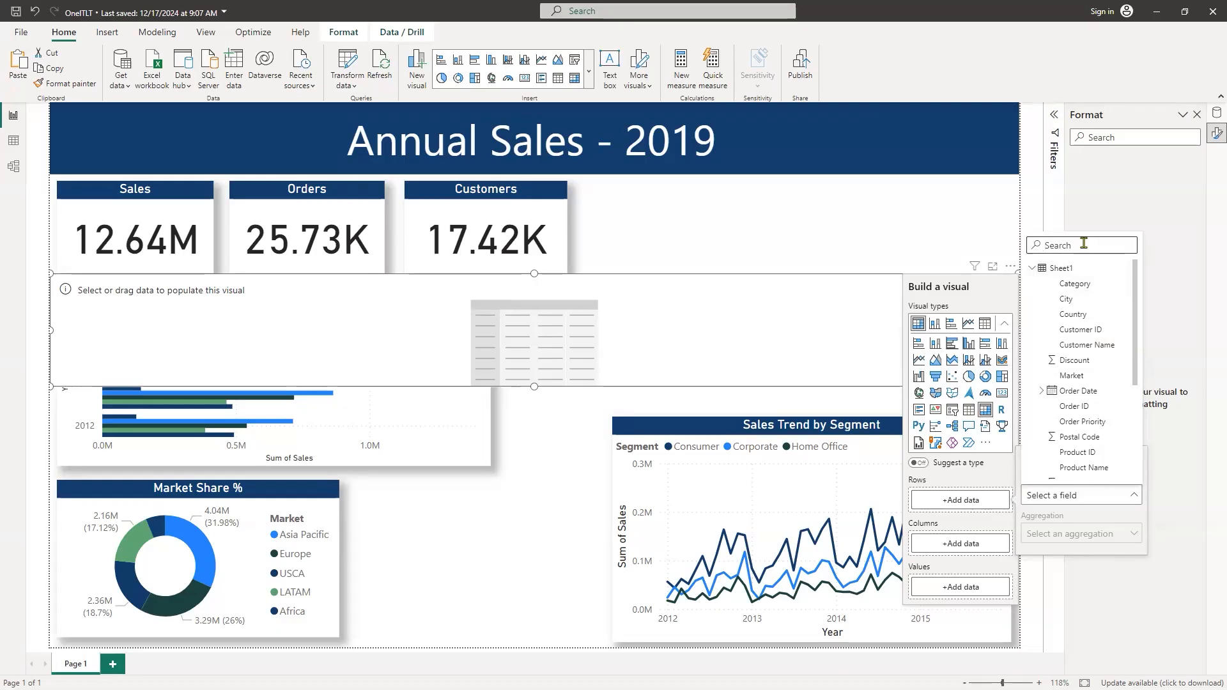
text(Segm)
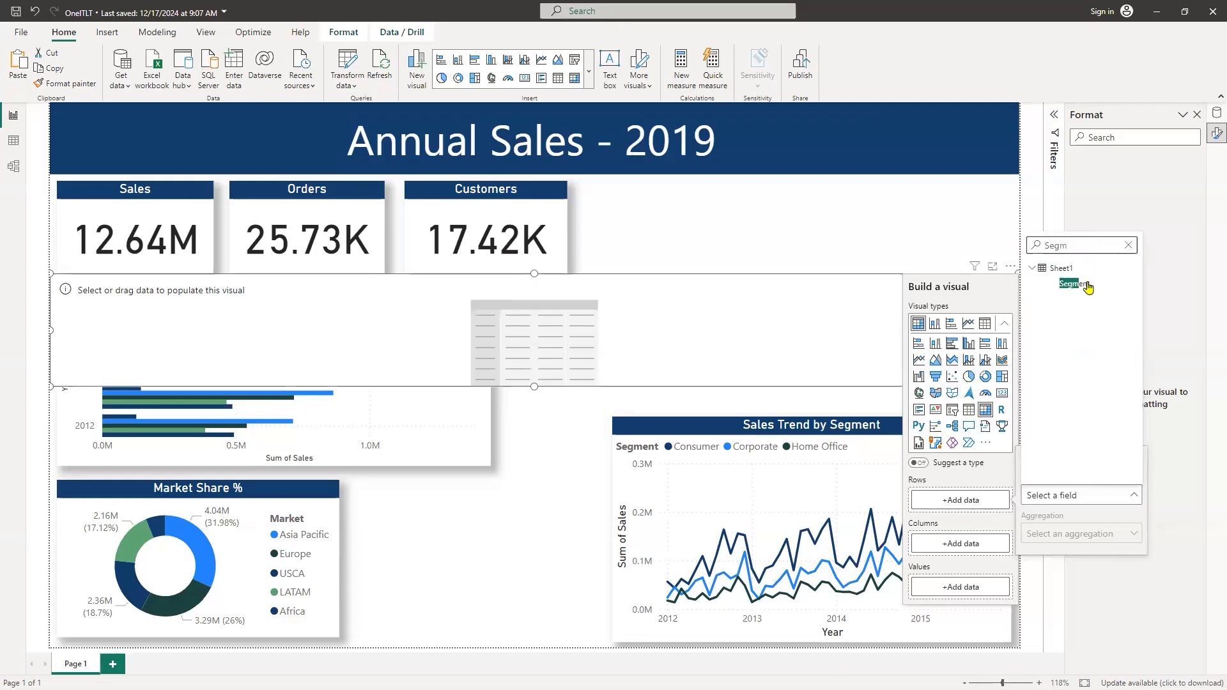
click(1088, 287)
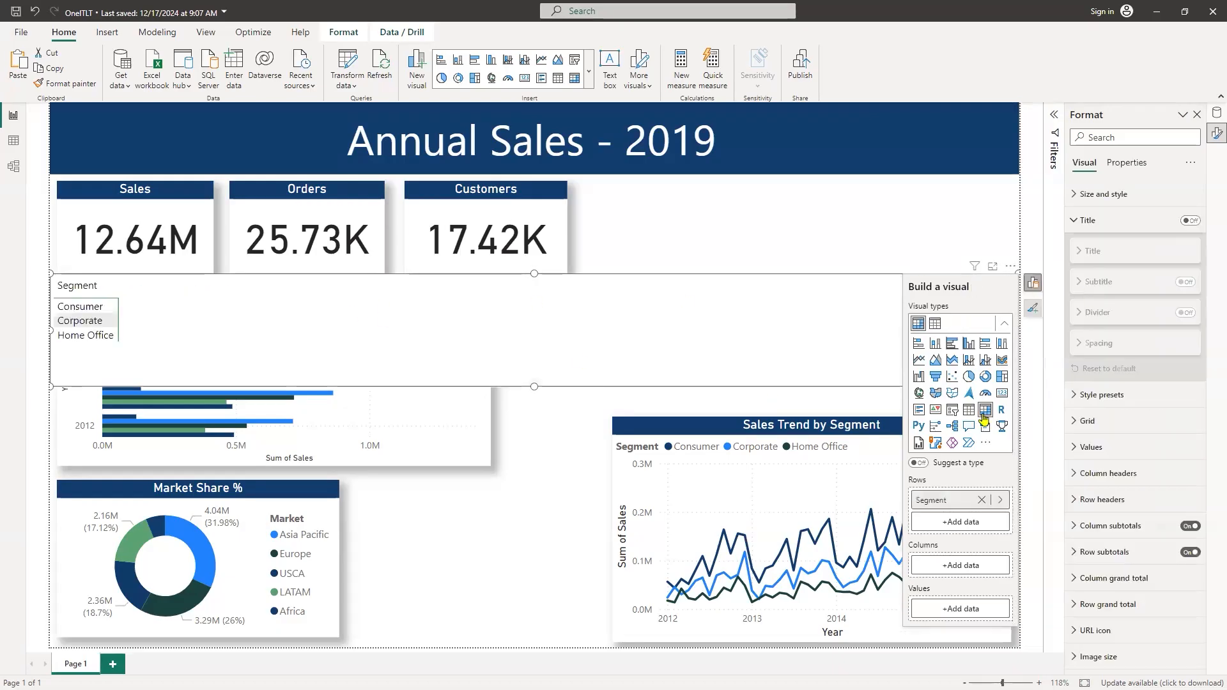
Step: Try Sales as the matrix's column field
click(987, 565)
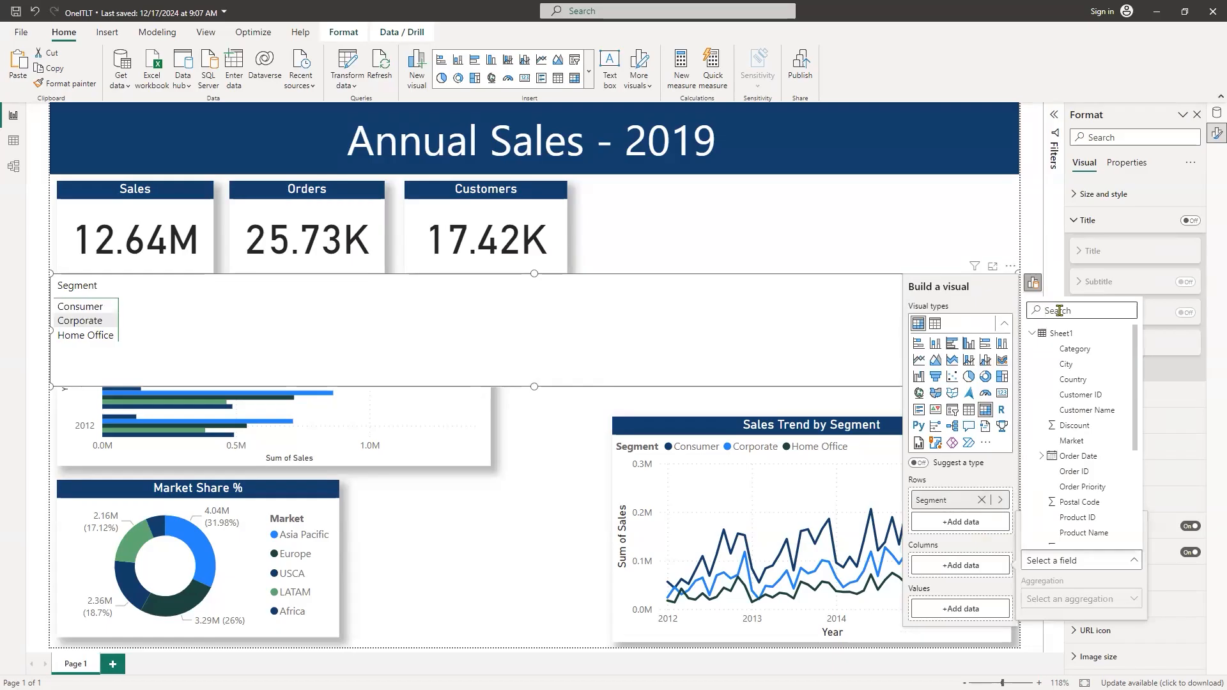
text(Sal)
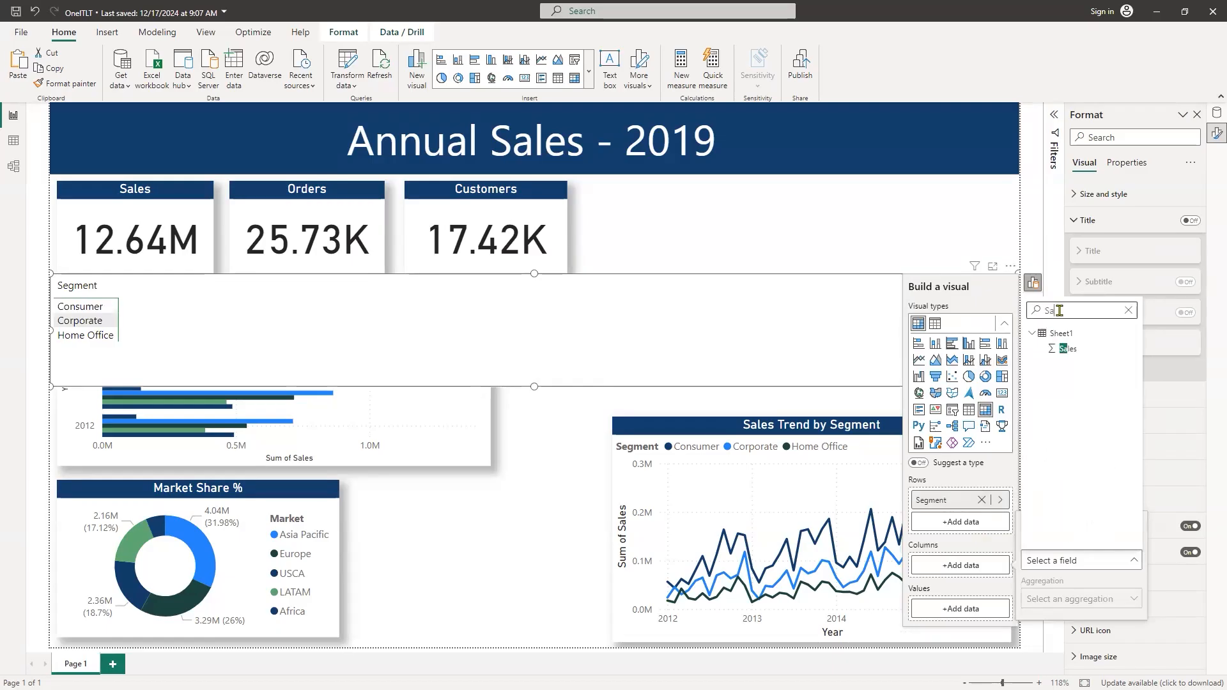
click(1068, 349)
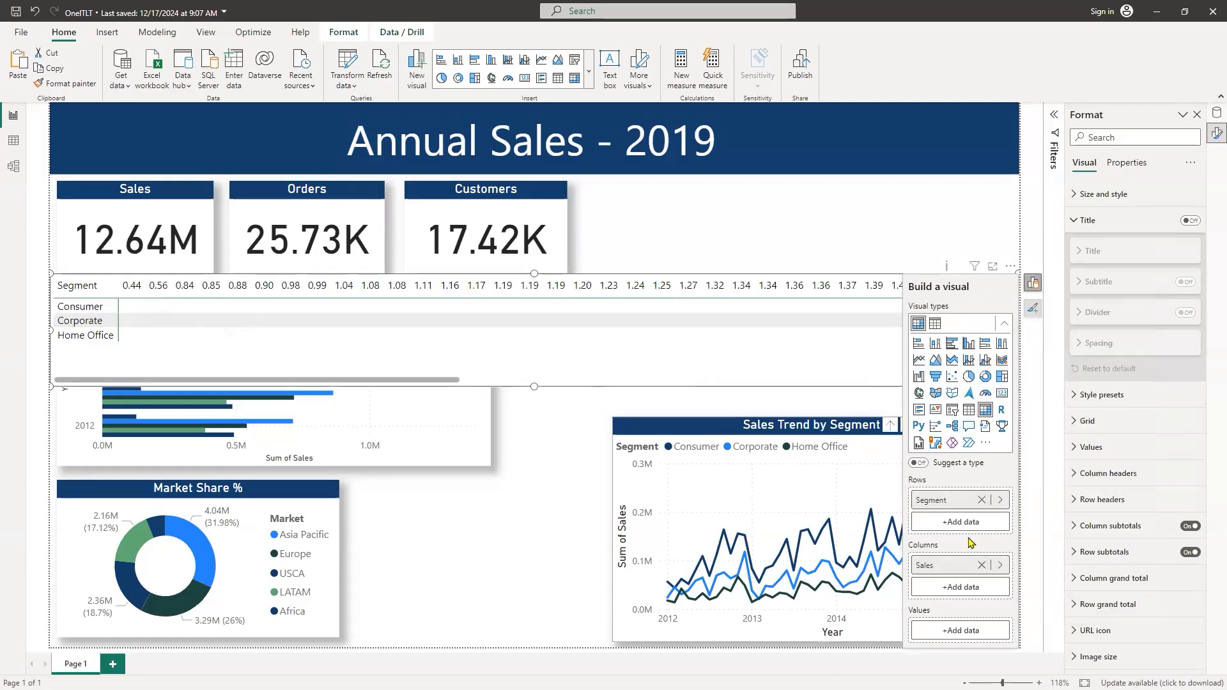
click(982, 565)
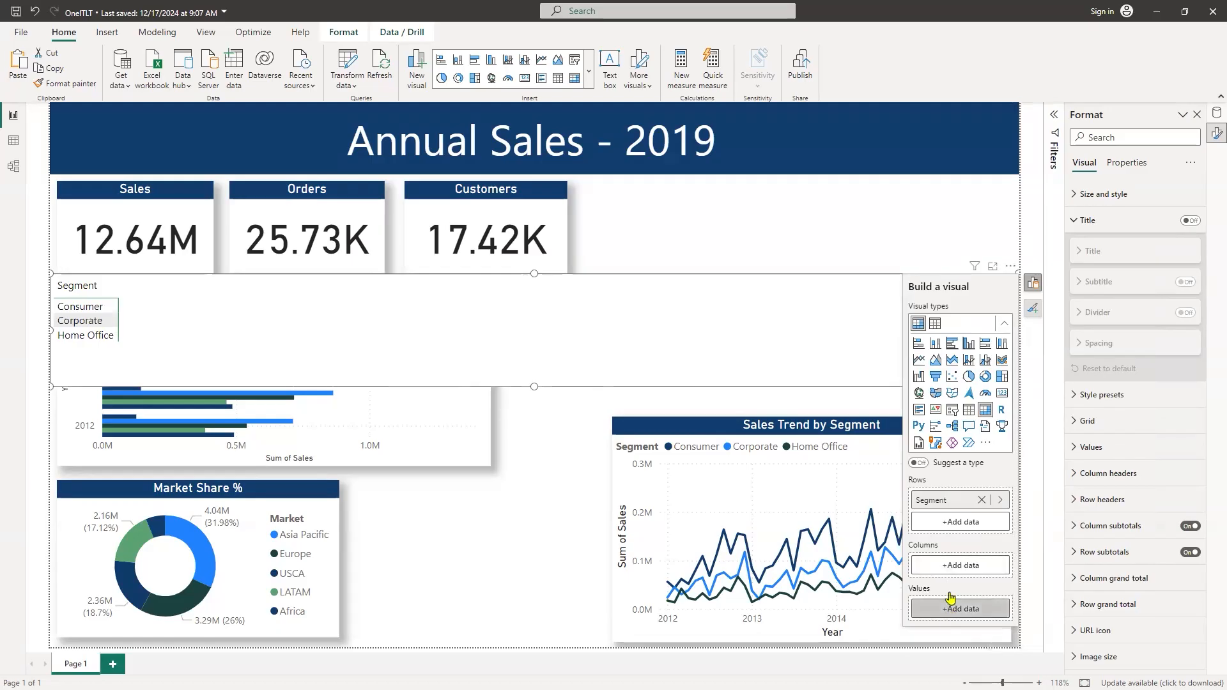
Step: Add the Sales field to the matrix's values
click(959, 607)
text(Sales)
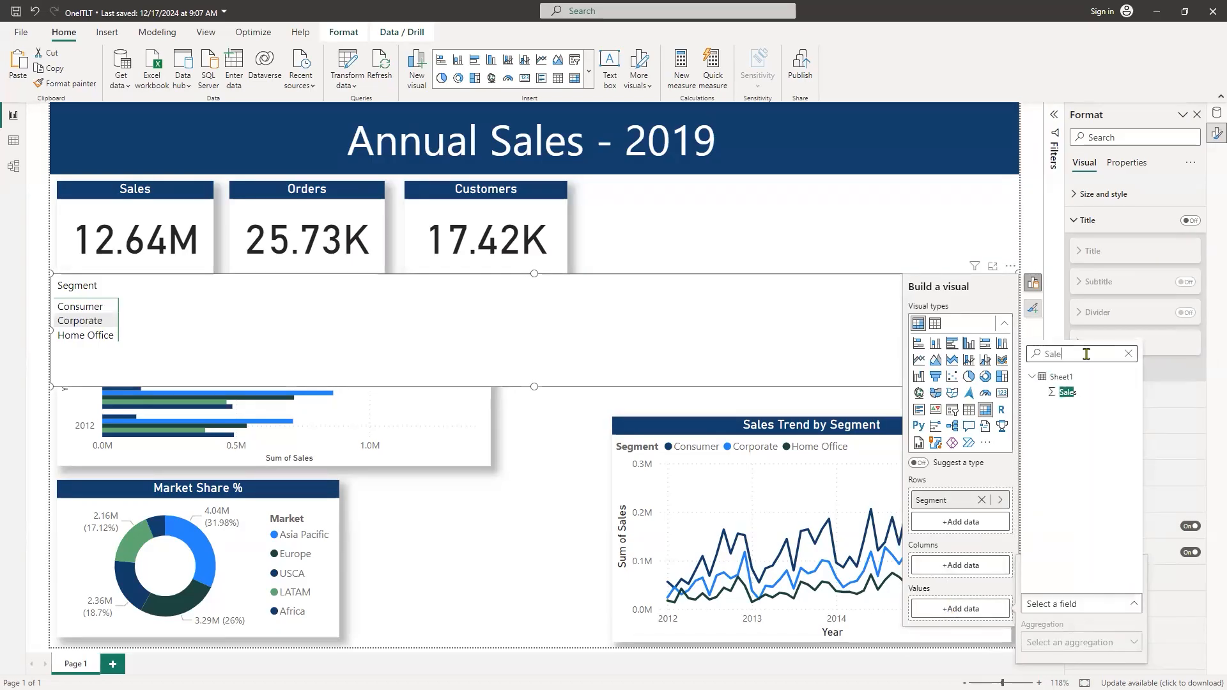
click(1079, 399)
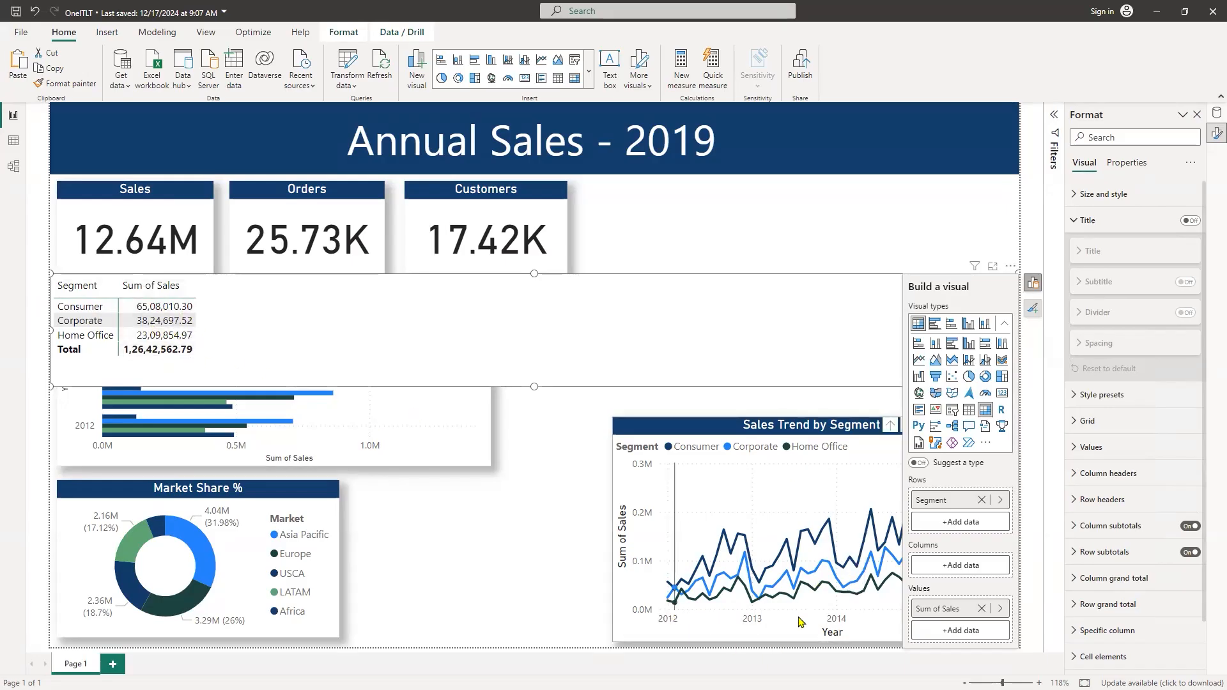
Step: Shift the matrix slightly down and replace Segment with Region as its row field
drag(522, 312, 708, 369)
click(975, 537)
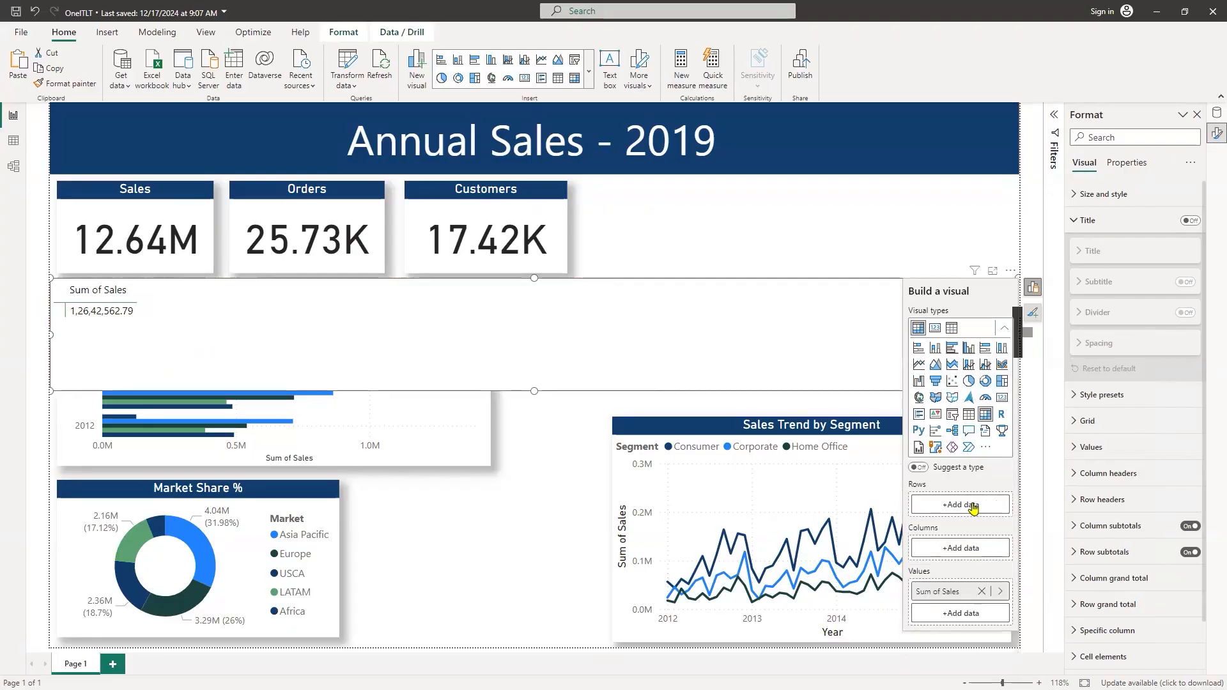
click(960, 504)
scroll(1084, 403, down, 5)
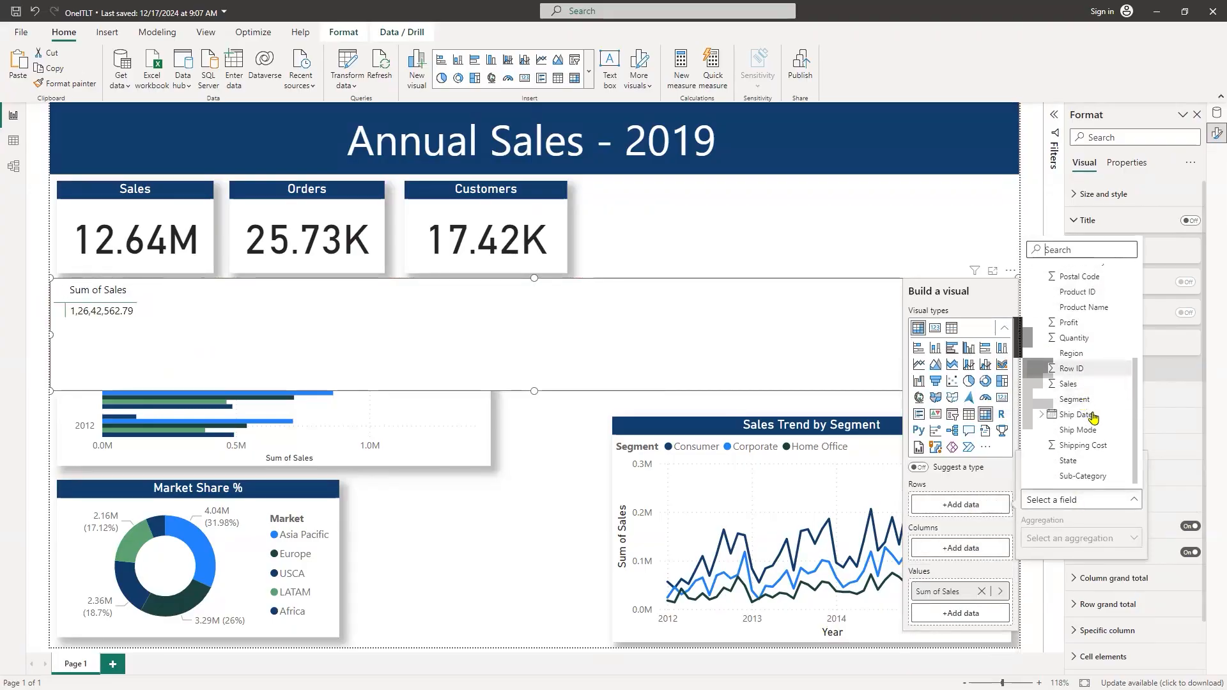
click(1081, 355)
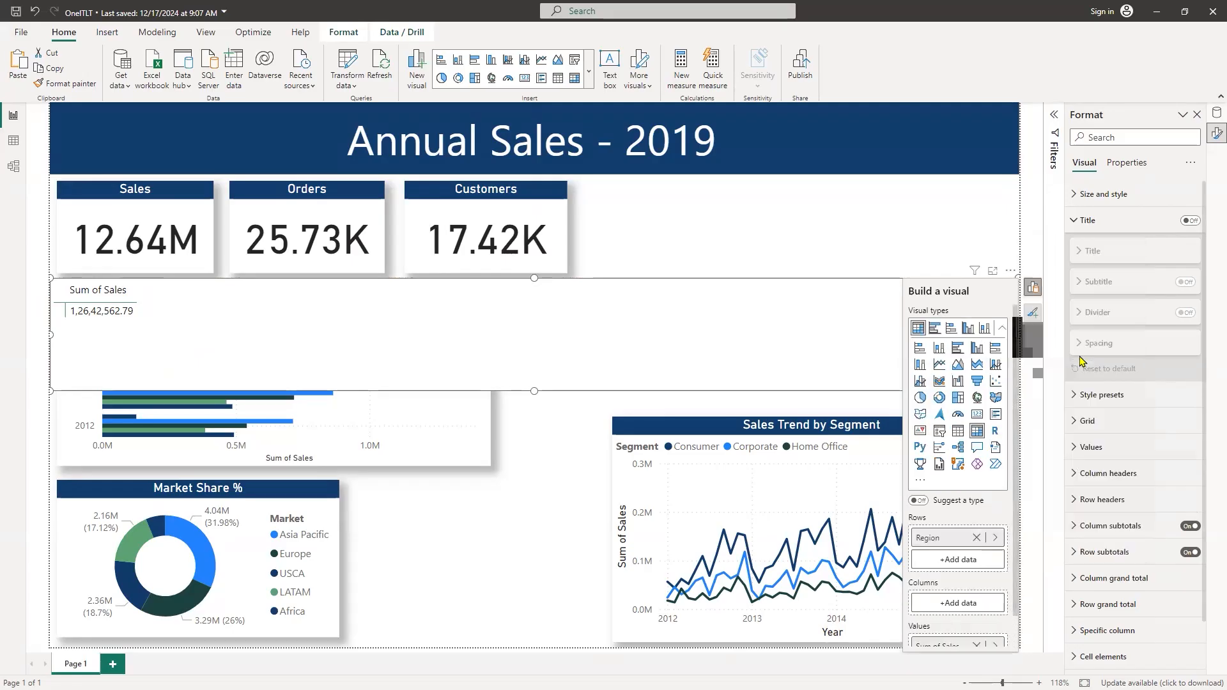
Step: Check the matrix's region rows and try Market as its row field instead
scroll(159, 370, down, 6)
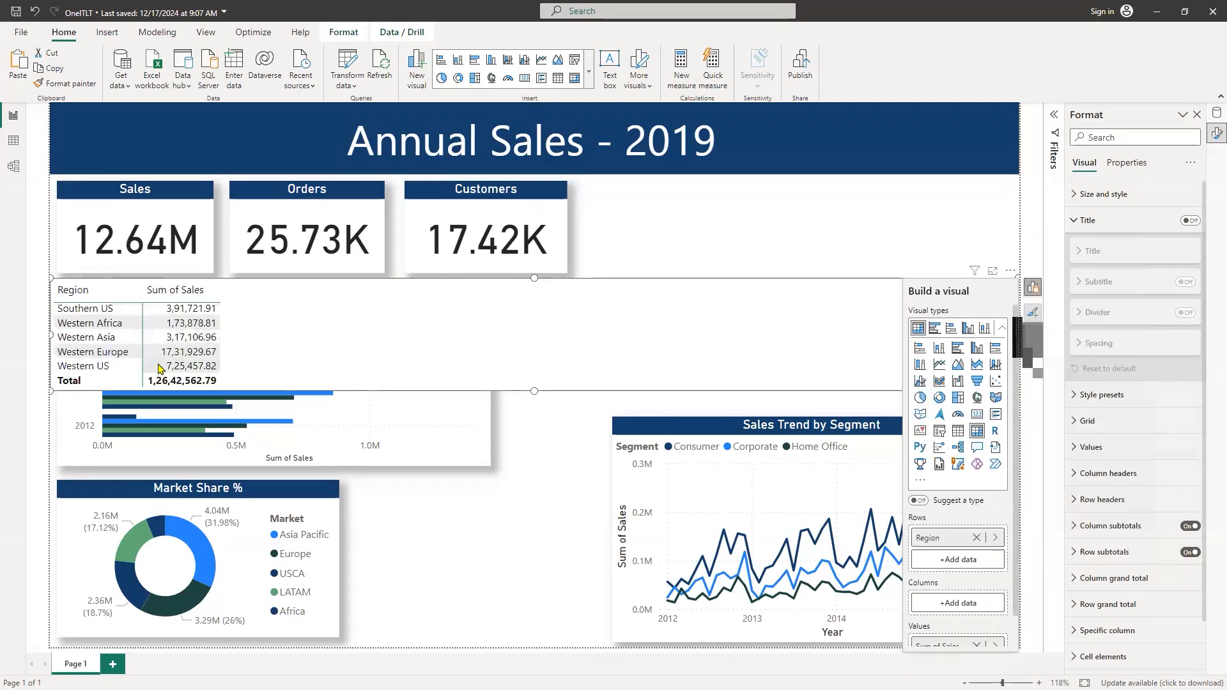
scroll(159, 369, up, 6)
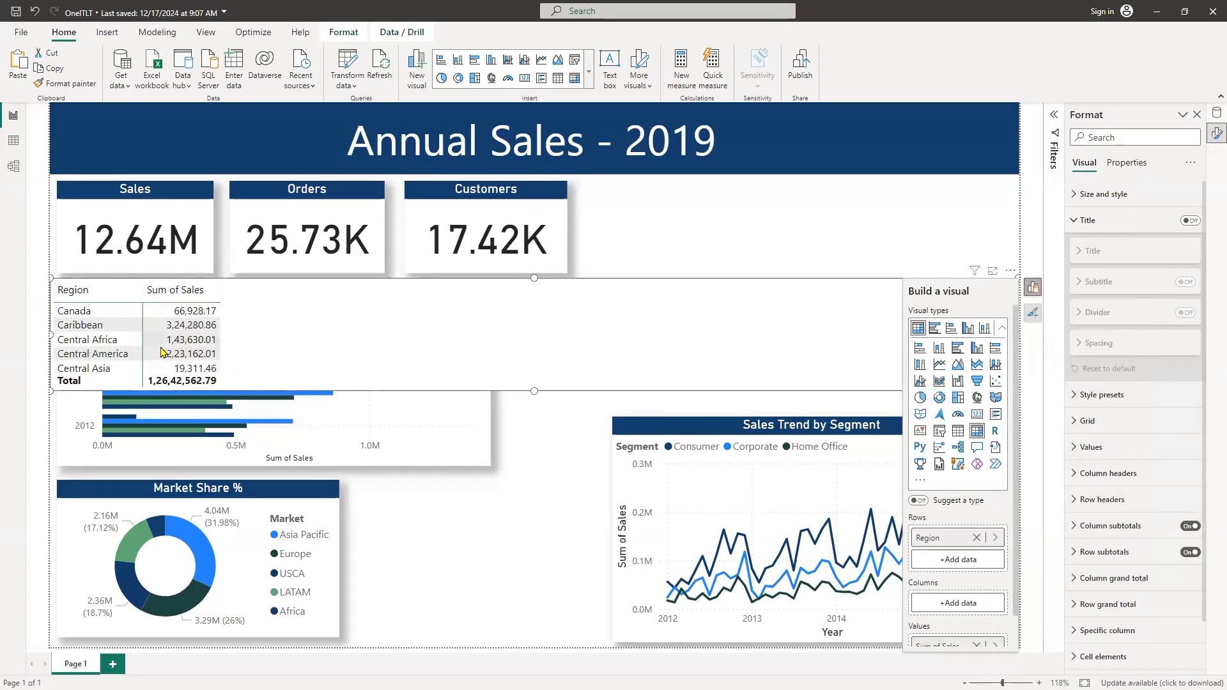
scroll(162, 351, down, 6)
scroll(163, 352, up, 6)
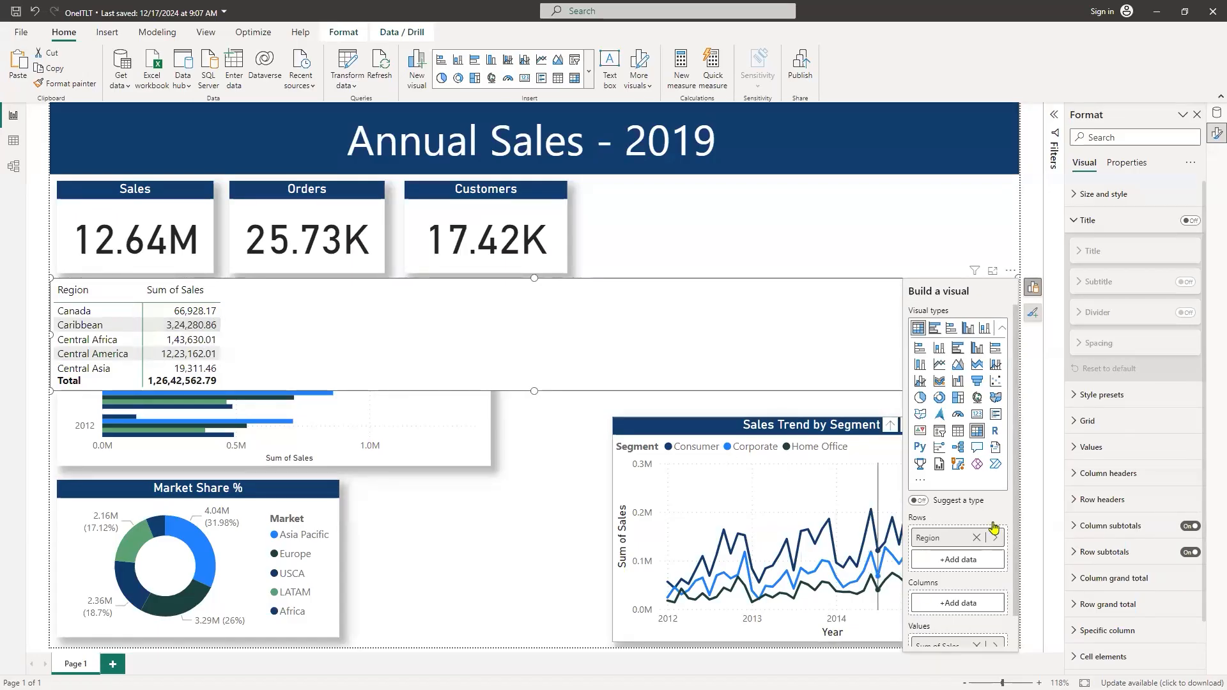
scroll(977, 546, down, 1)
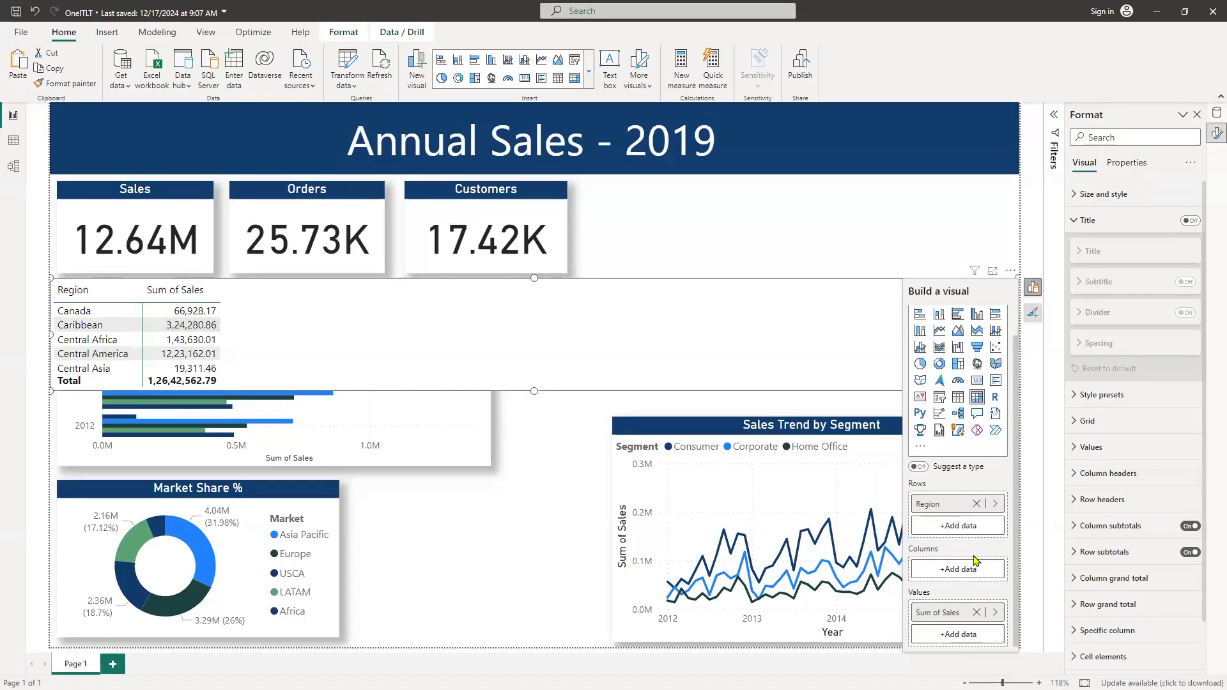
click(994, 504)
click(1050, 505)
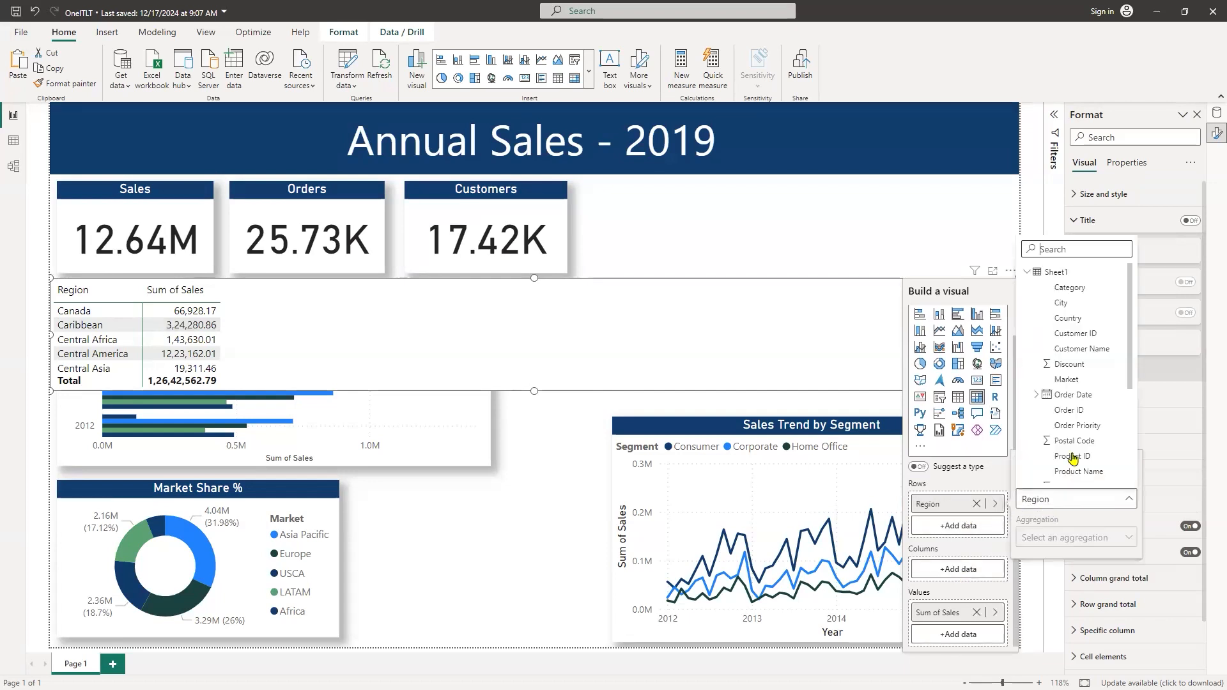
scroll(1069, 441, down, 3)
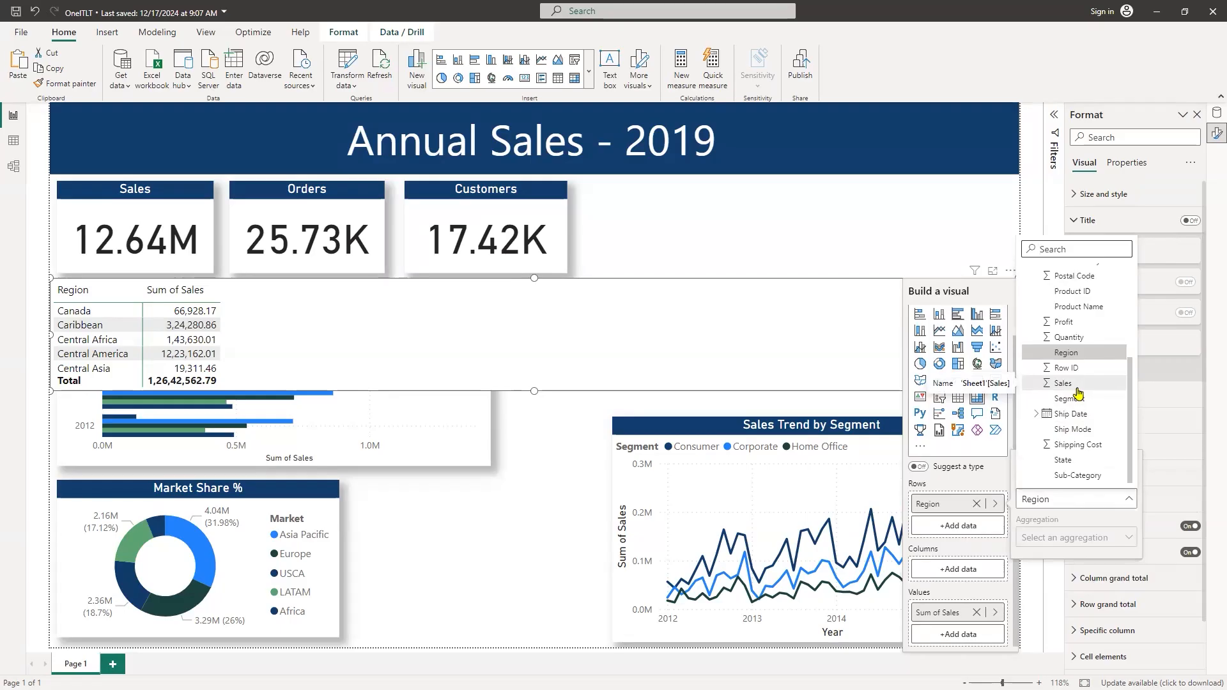
scroll(1079, 392, up, 3)
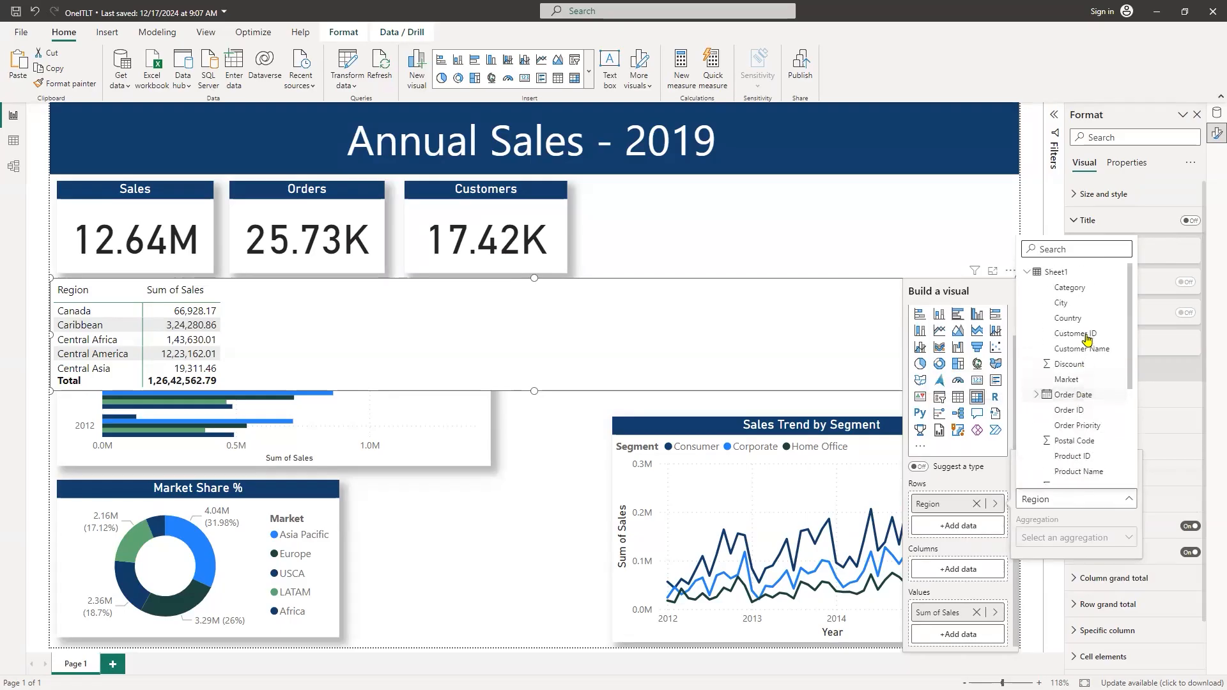
click(1091, 382)
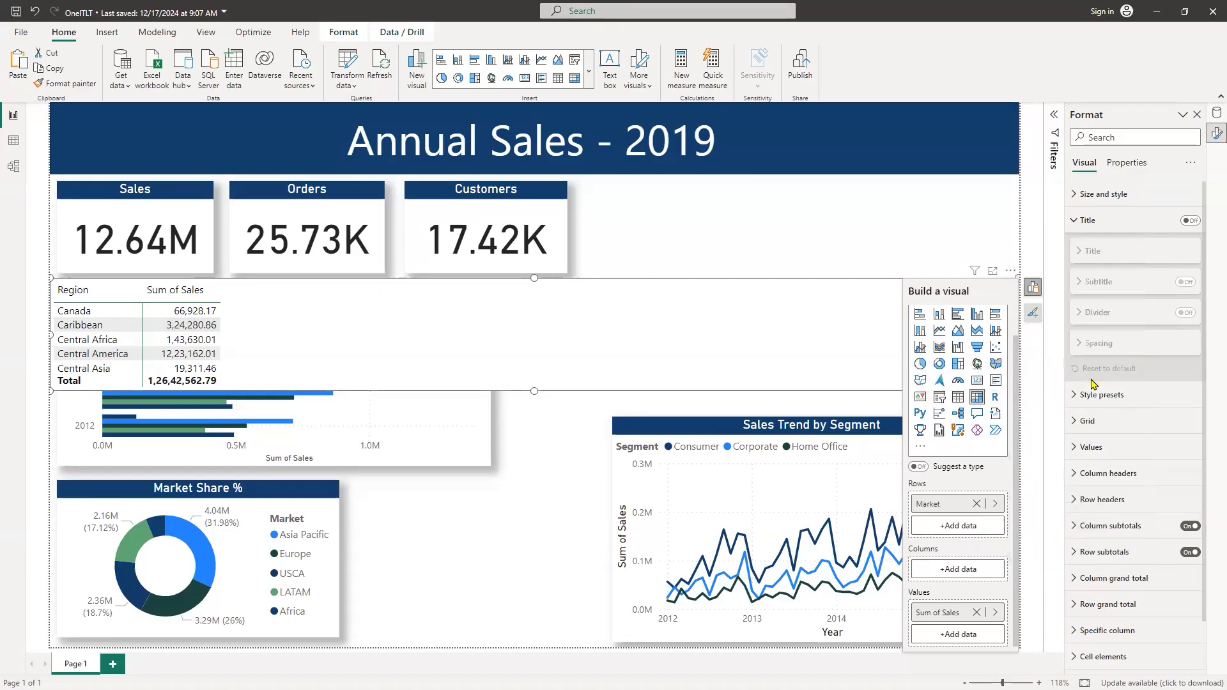
Step: Search the field list for Region and restore it as the matrix's row field
click(993, 504)
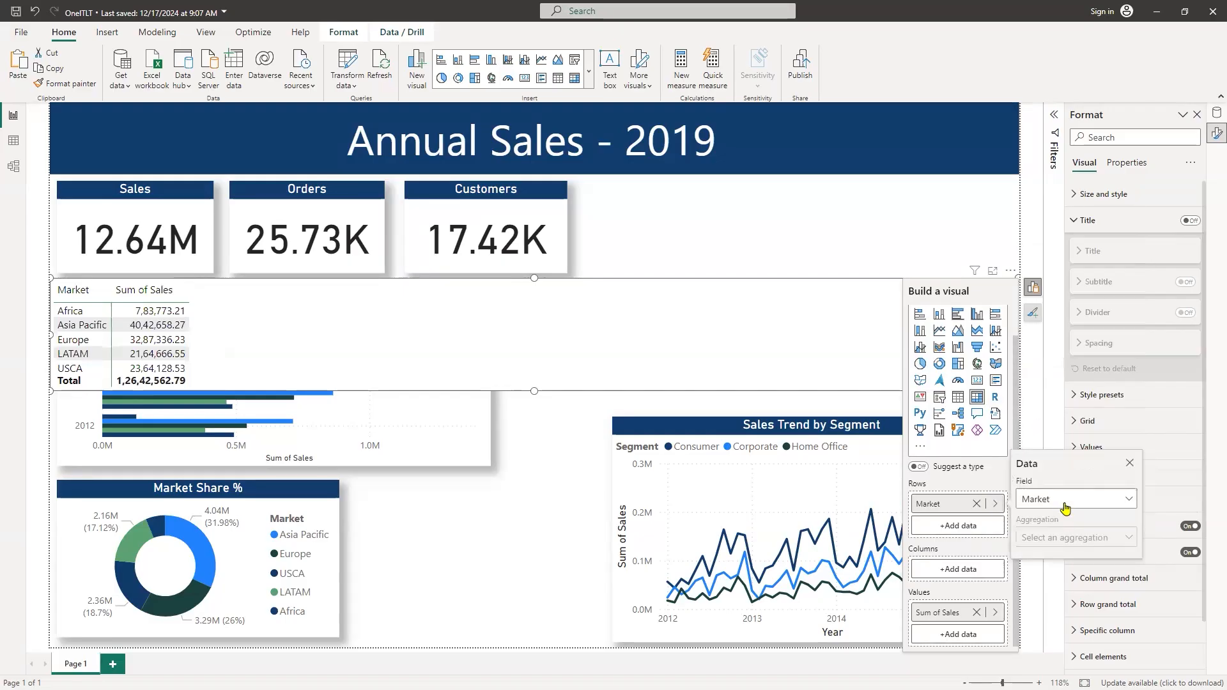
click(1067, 503)
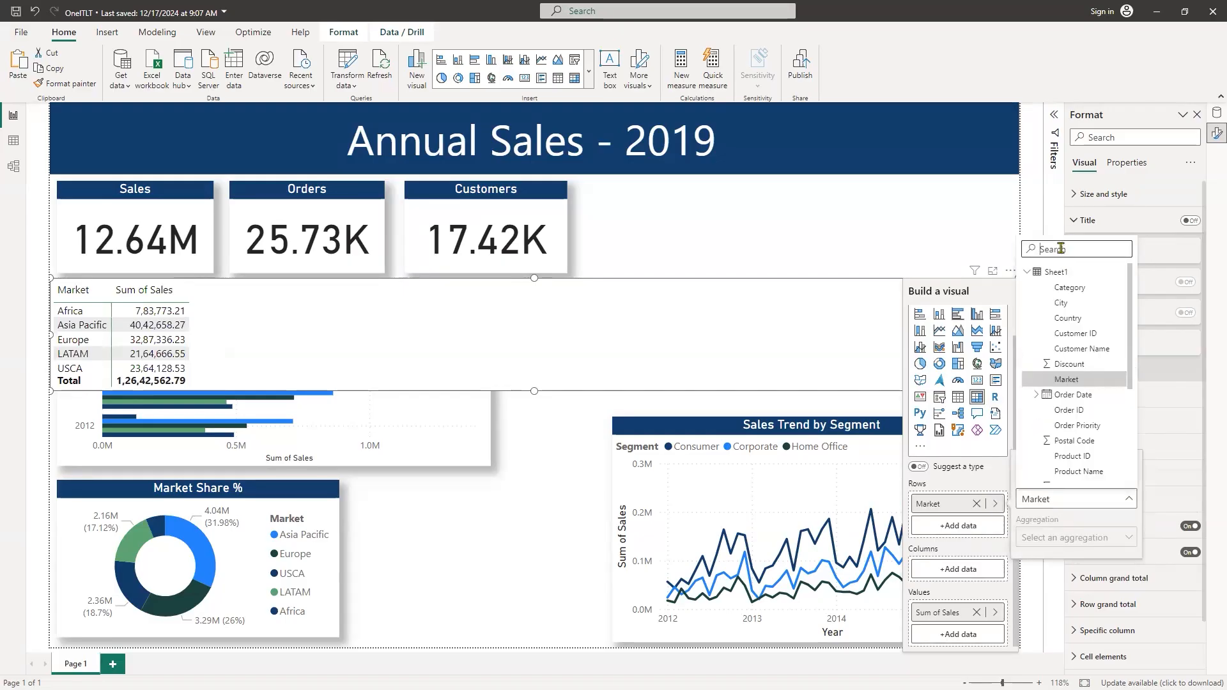
text(region)
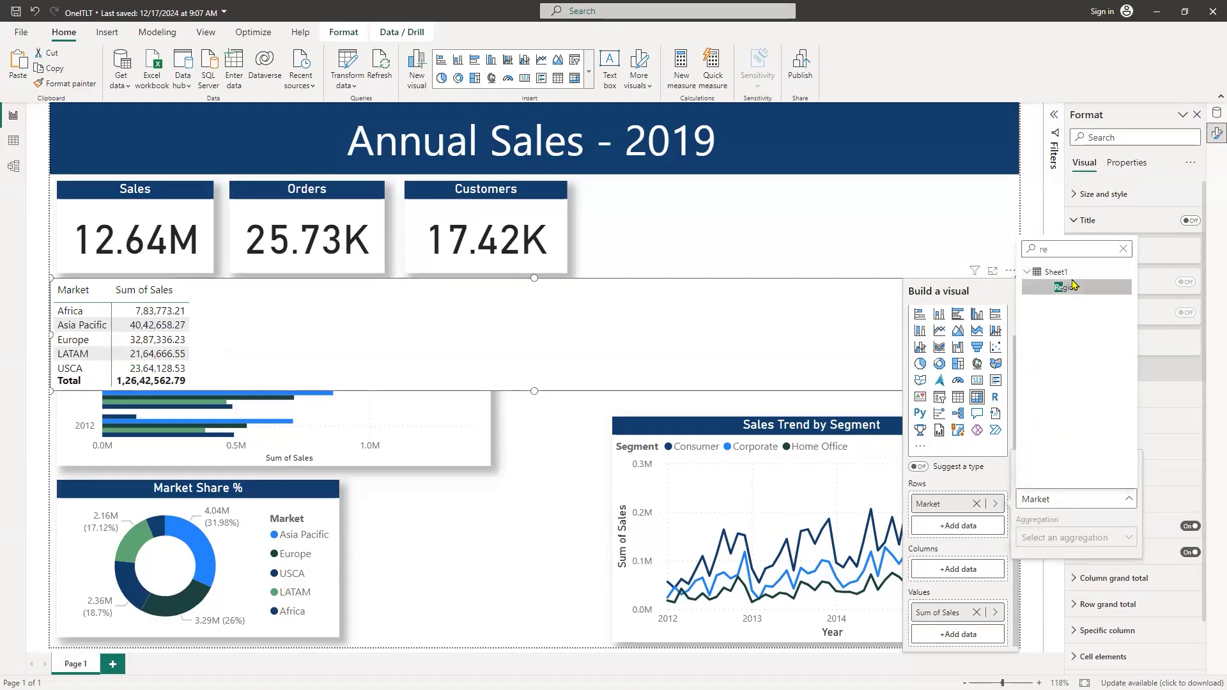
click(1067, 287)
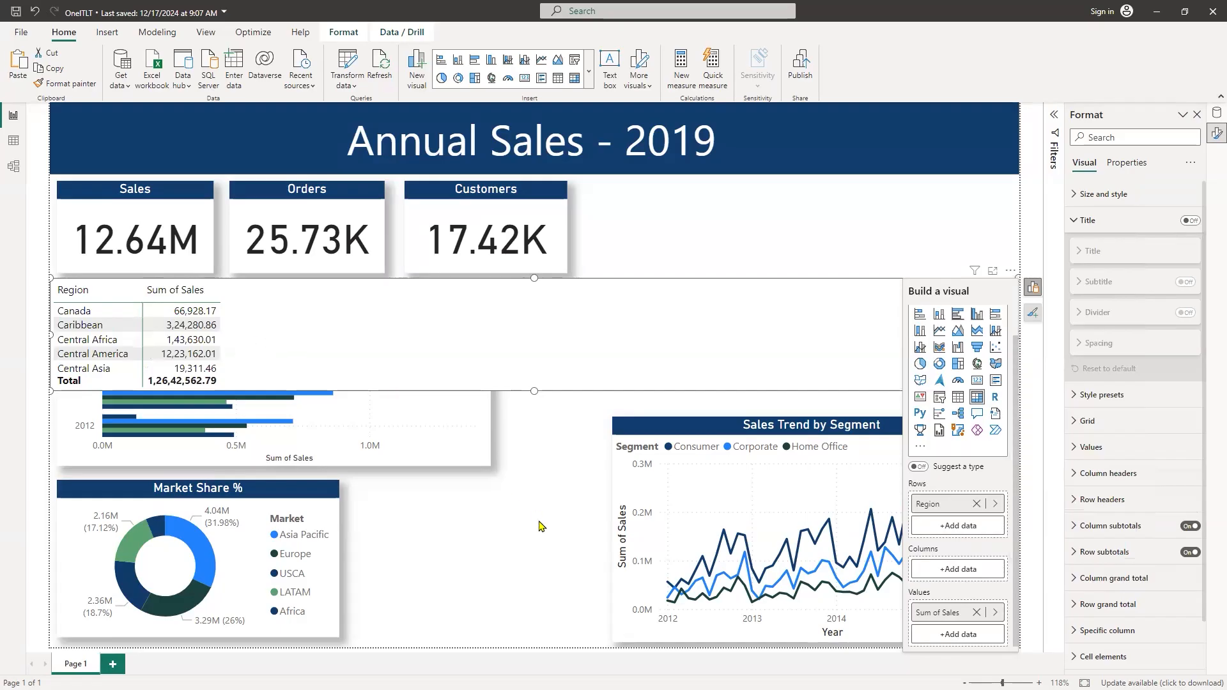
Step: Resize the matrix into a tall, narrow block and place it directly beside the Market Share % donut
drag(539, 334, 539, 523)
drag(1017, 521, 239, 562)
drag(192, 524, 543, 575)
drag(637, 427, 709, 330)
drag(854, 373, 905, 605)
drag(962, 502, 524, 610)
click(835, 470)
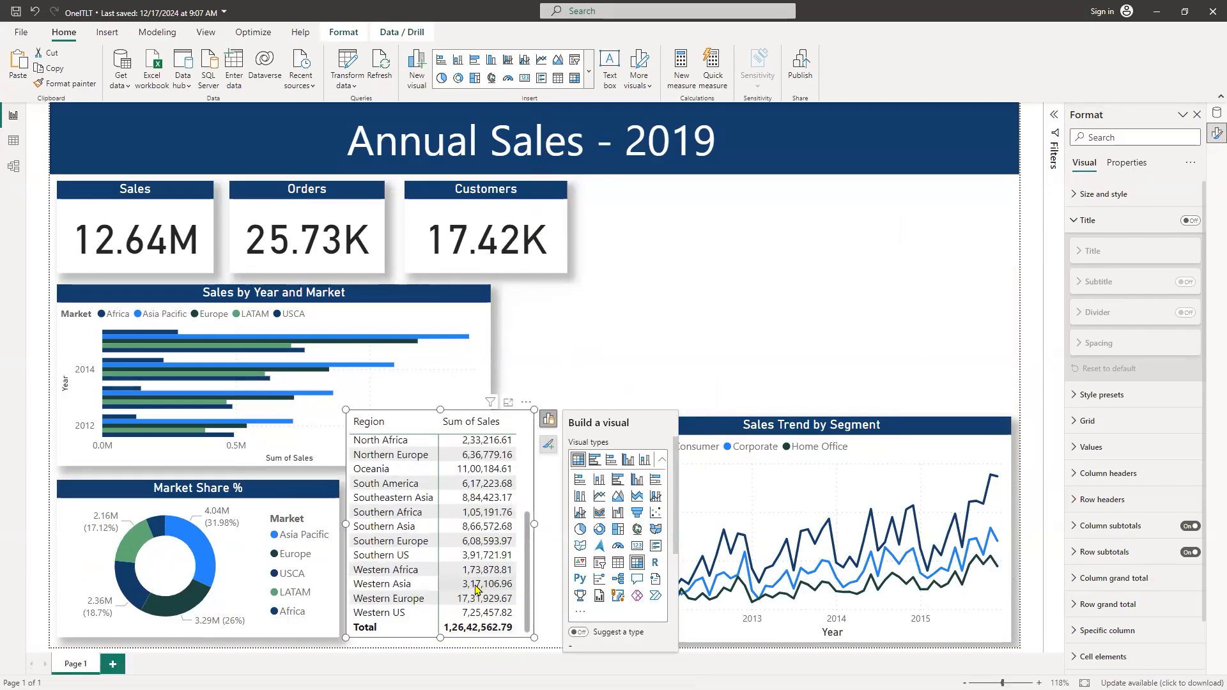
mouse_move(522, 624)
mouse_down()
mouse_move(760, 600)
mouse_move(512, 639)
mouse_move(719, 464)
mouse_move(830, 391)
mouse_move(598, 546)
mouse_move(521, 615)
mouse_move(532, 634)
mouse_up()
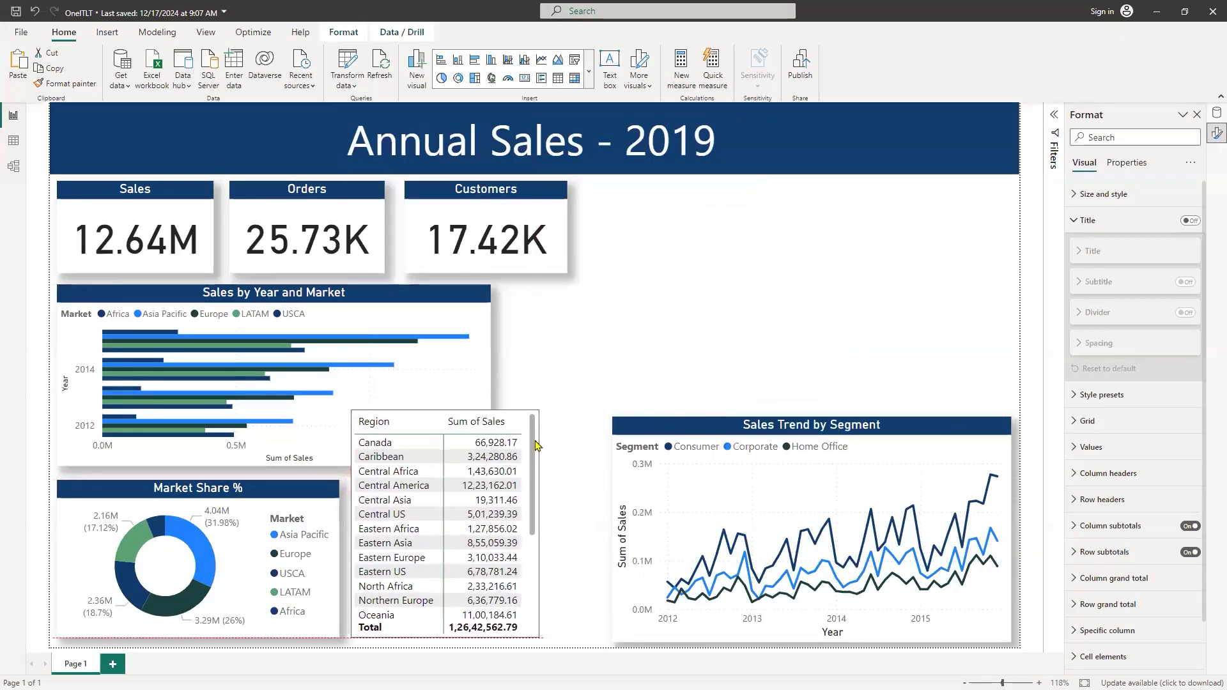
Step: Copy the Market Share % donut's formatting onto the matrix with Format painter
click(274, 497)
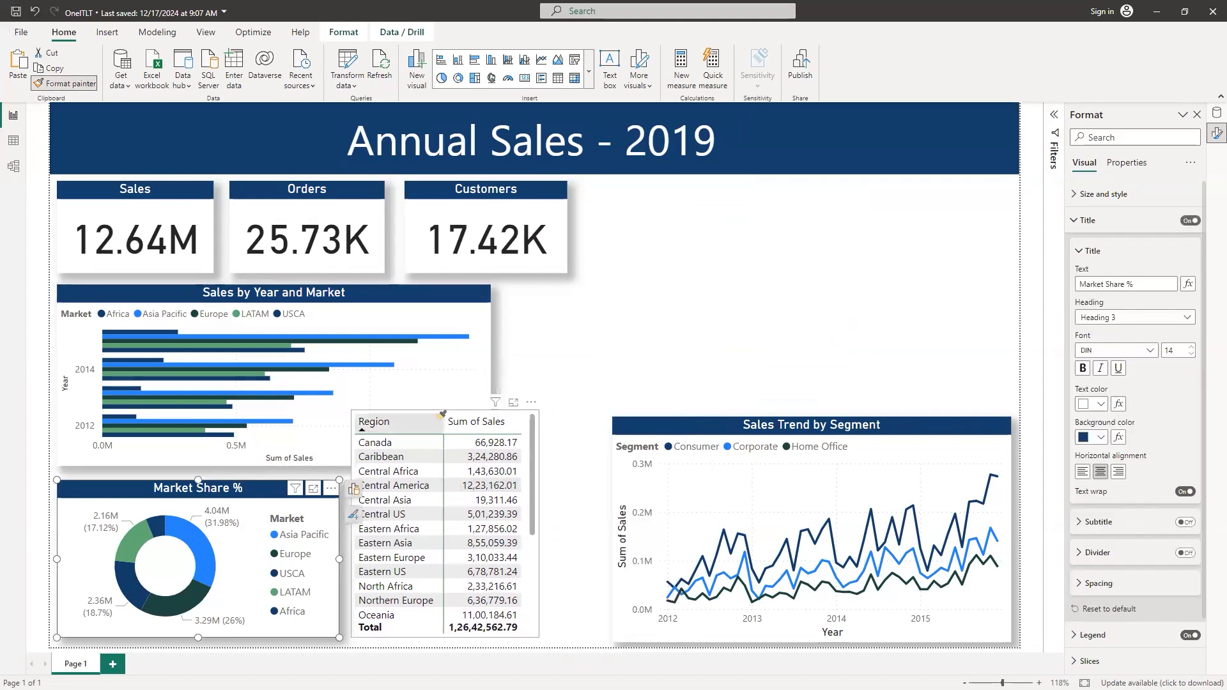
scroll(536, 583, down, 4)
click(536, 583)
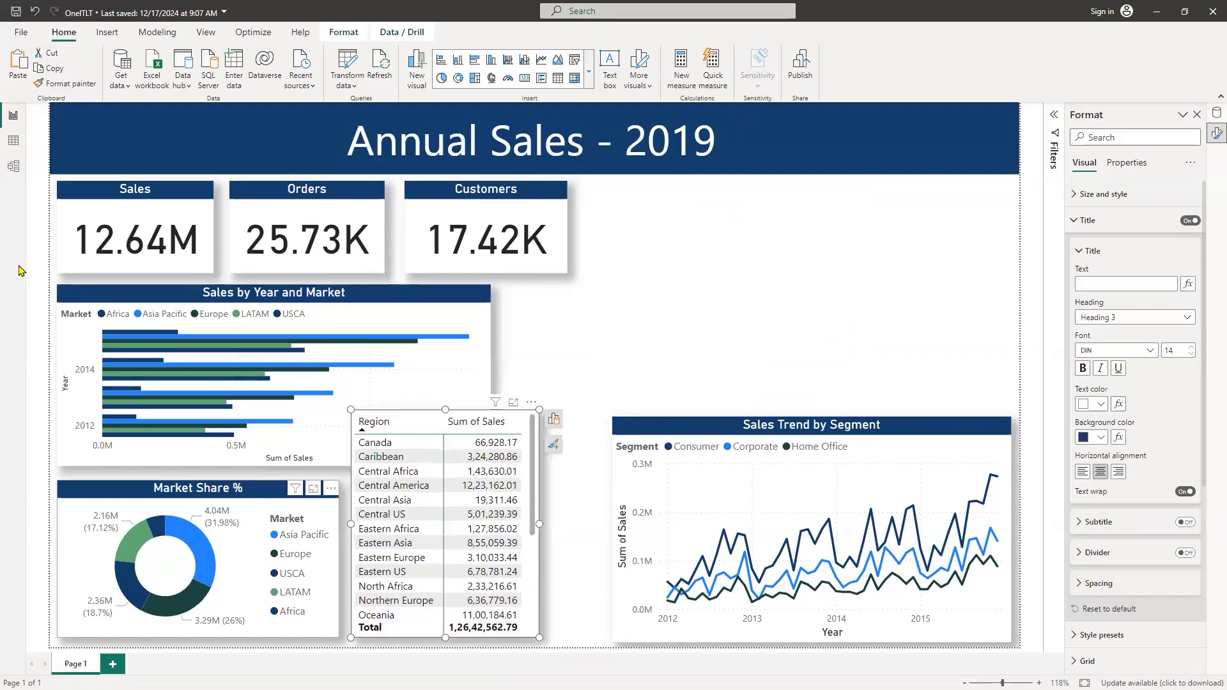
Step: Set the matrix's title text to "Regional Sales"
click(531, 424)
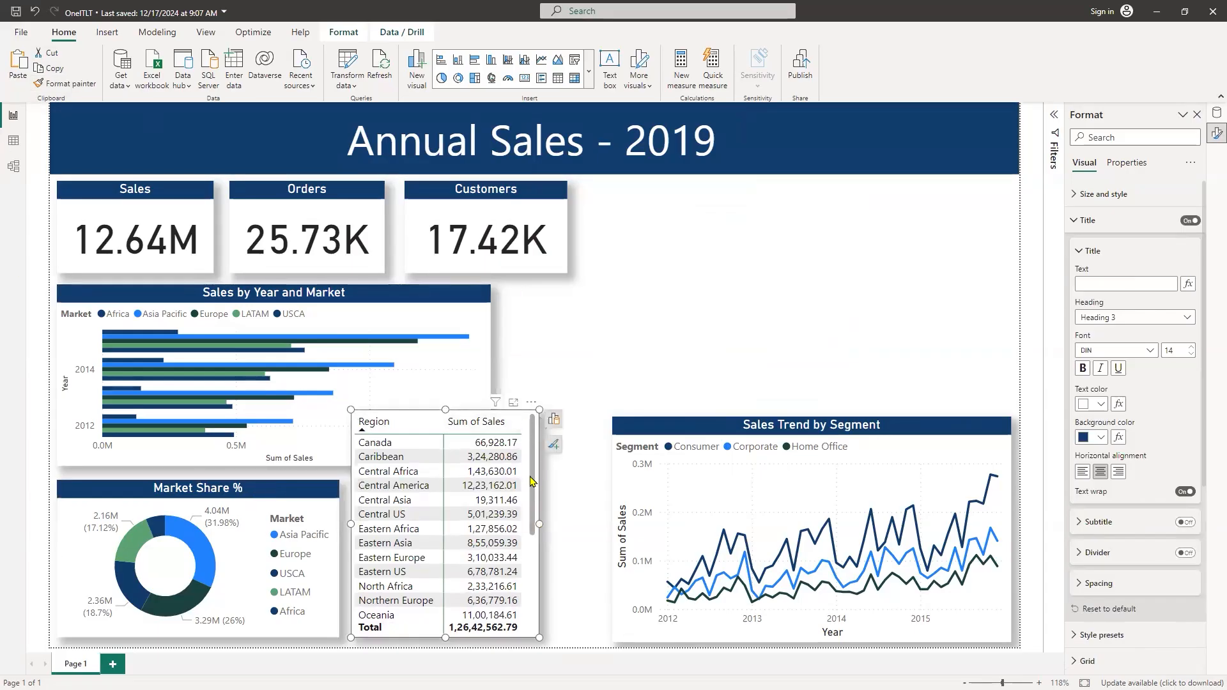
scroll(531, 480, down, 5)
scroll(530, 480, up, 5)
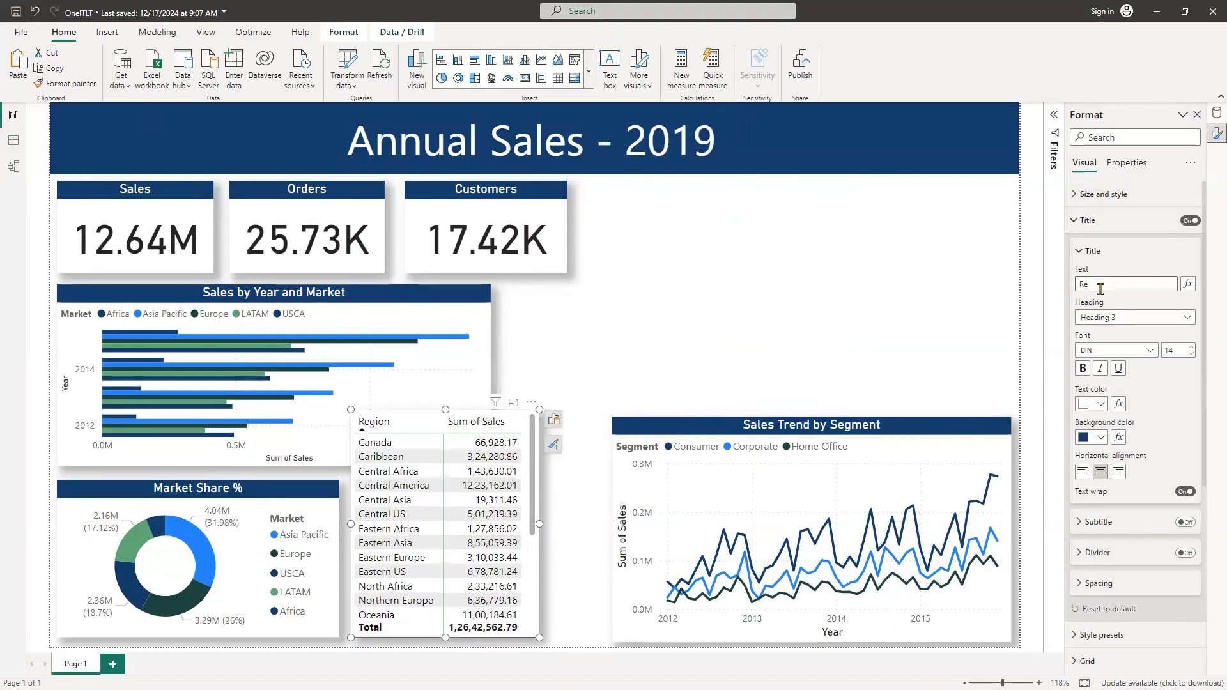
click(1100, 288)
text(Region)
key(Return)
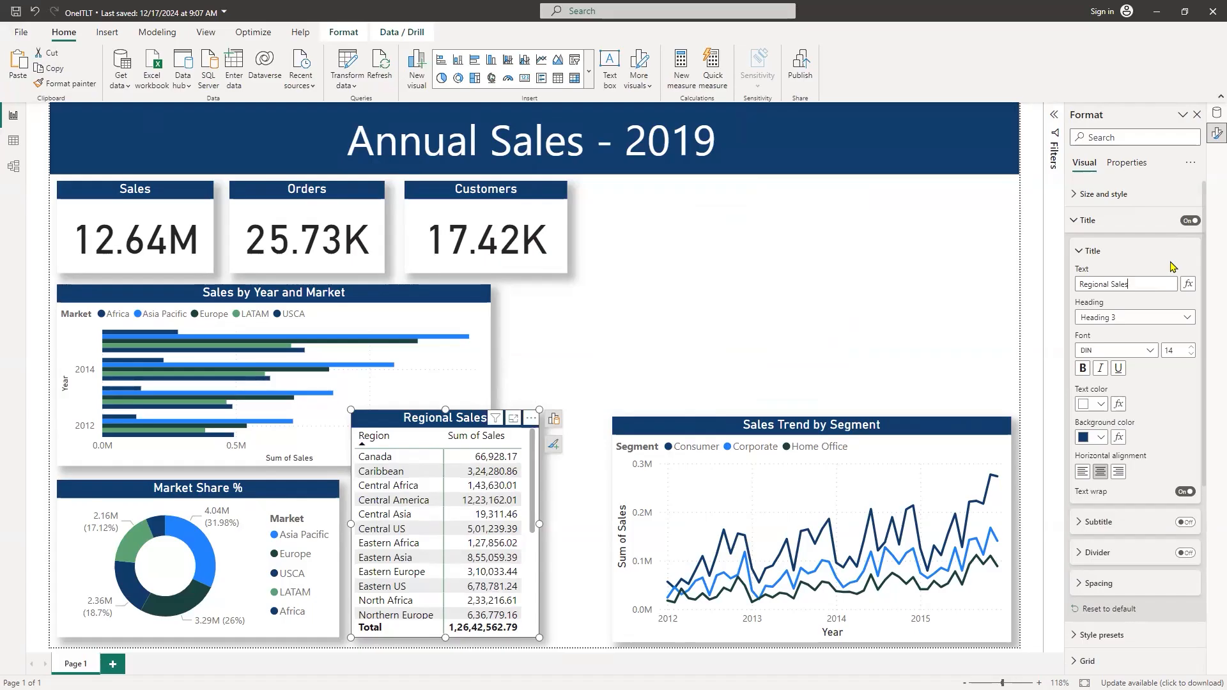
Step: Make the Regional Sales matrix shorter and place it beside the Sales by Year and Market chart, aligned with its upper edge
scroll(441, 530, down, 5)
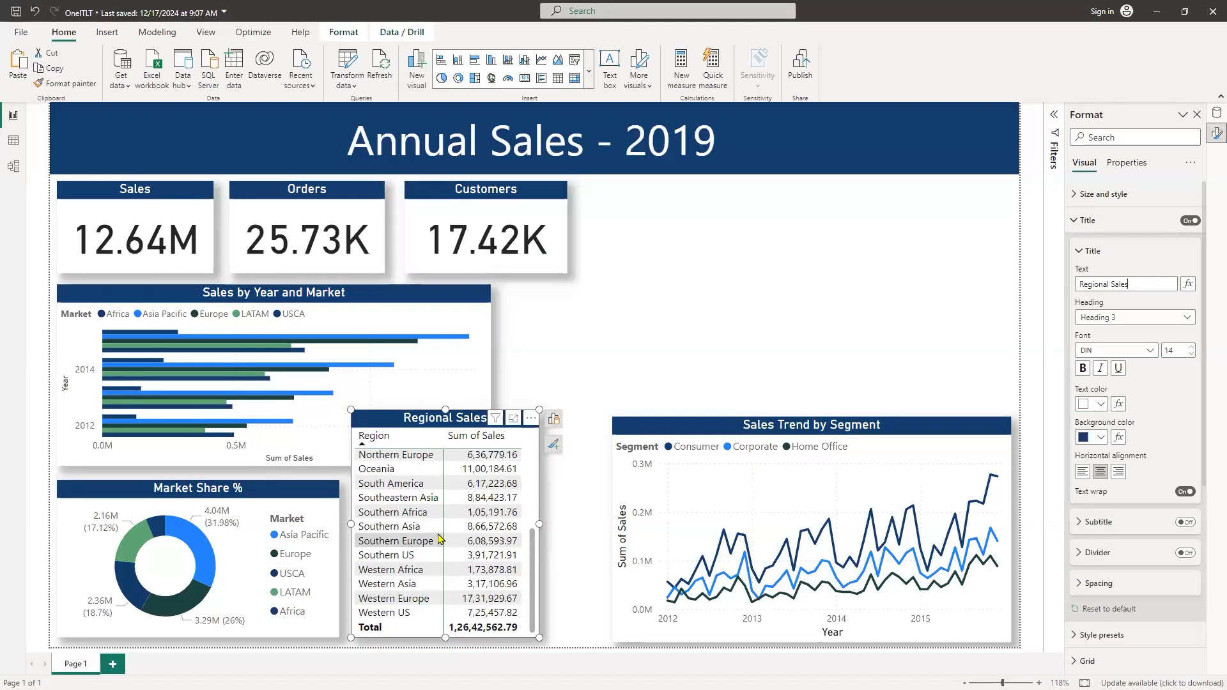
scroll(441, 531, up, 5)
mouse_move(377, 419)
mouse_down()
mouse_move(459, 420)
mouse_move(377, 420)
mouse_up()
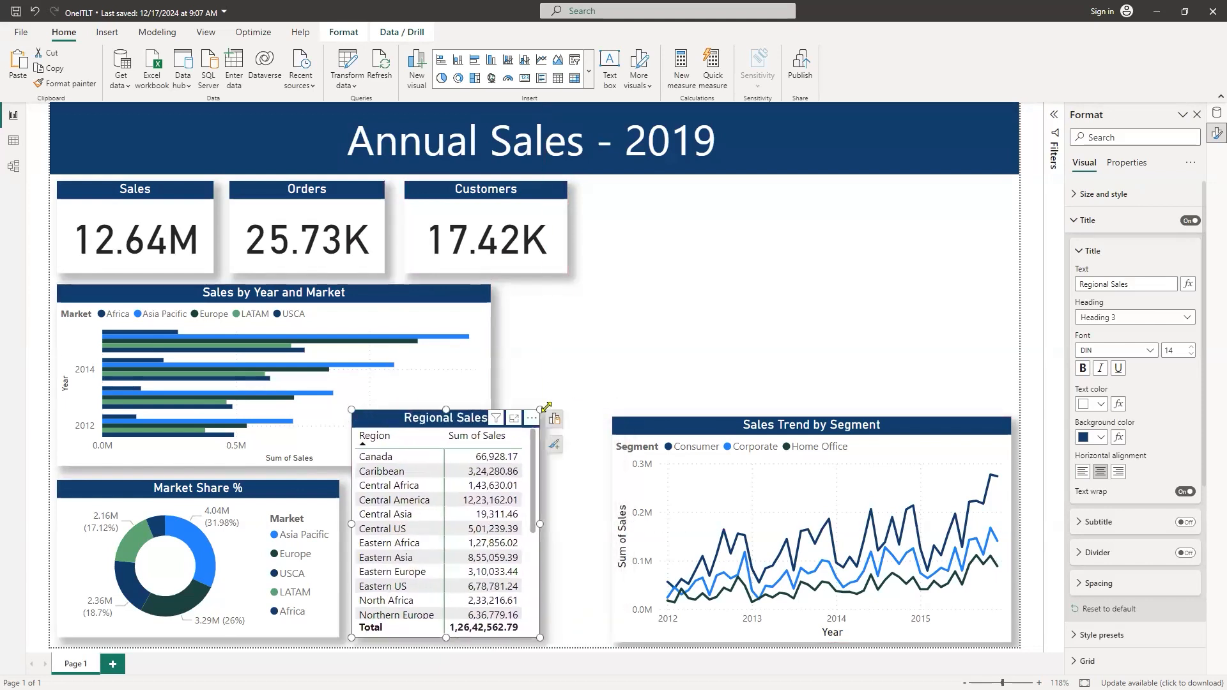
drag(540, 409, 537, 490)
drag(751, 335, 627, 239)
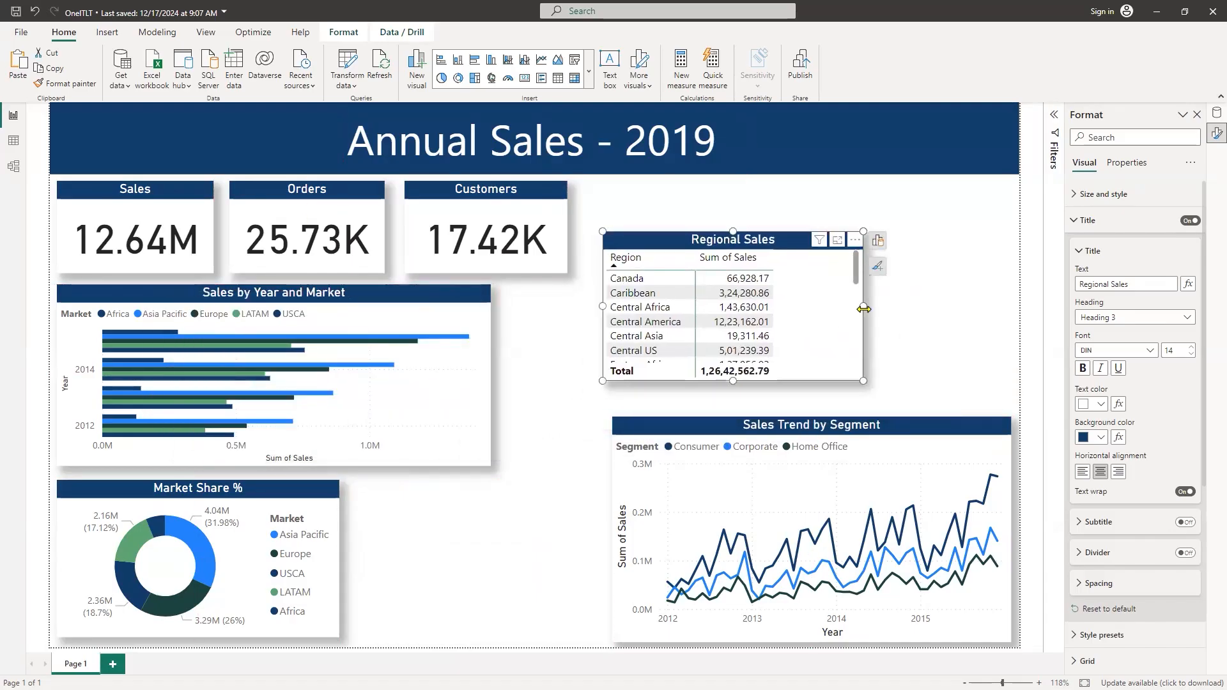
drag(863, 309, 798, 313)
drag(652, 235, 544, 292)
Step: Narrow the Sales by Year and Market chart and move it to the right side of the page
click(490, 387)
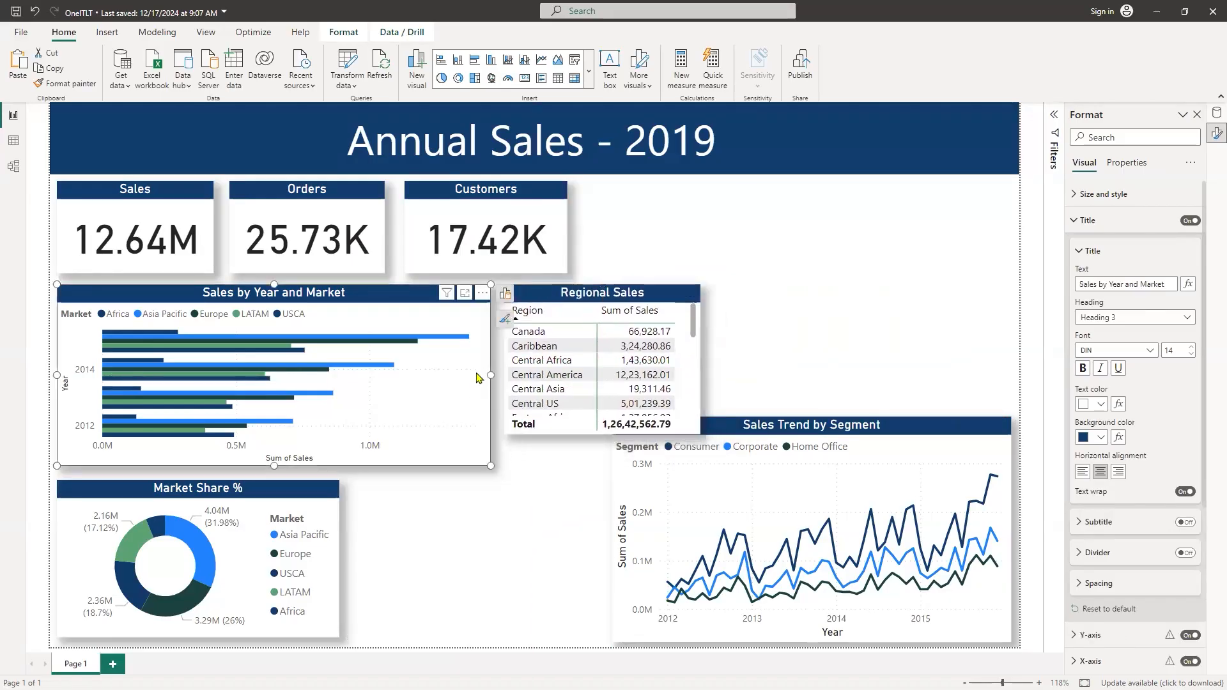
drag(489, 375, 441, 377)
drag(287, 295, 660, 269)
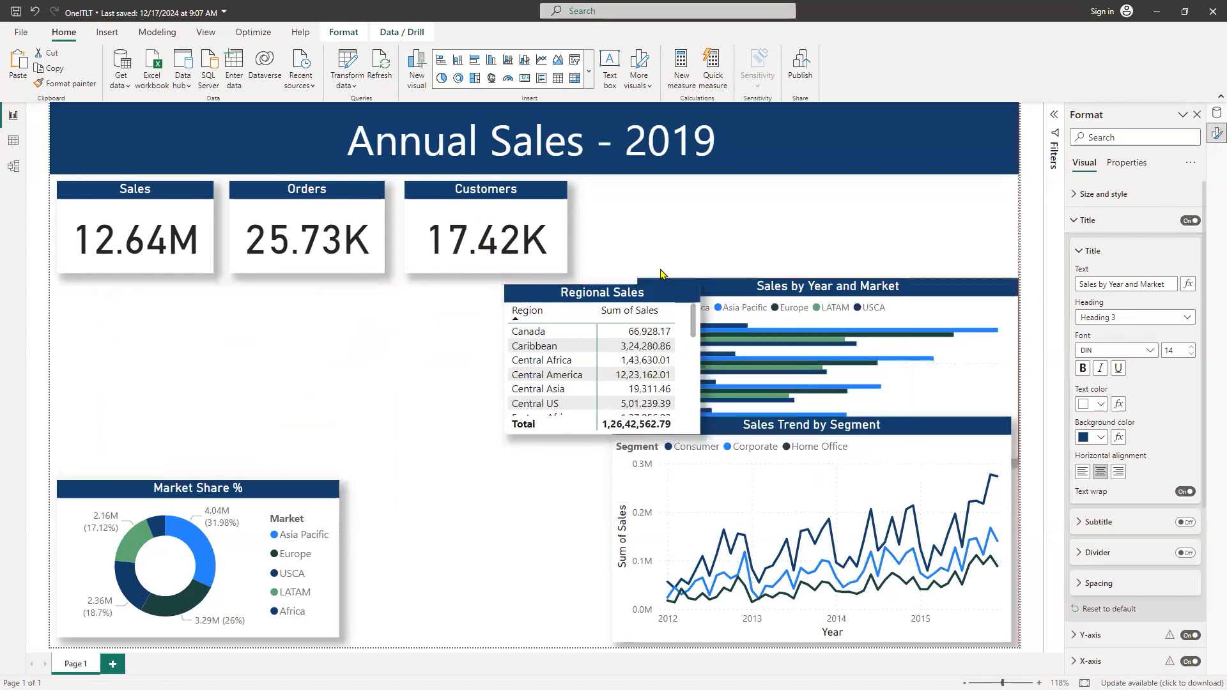
Step: Move the Regional Sales matrix directly below the Sales card and make it slightly narrower and taller
click(531, 292)
drag(531, 292, 87, 284)
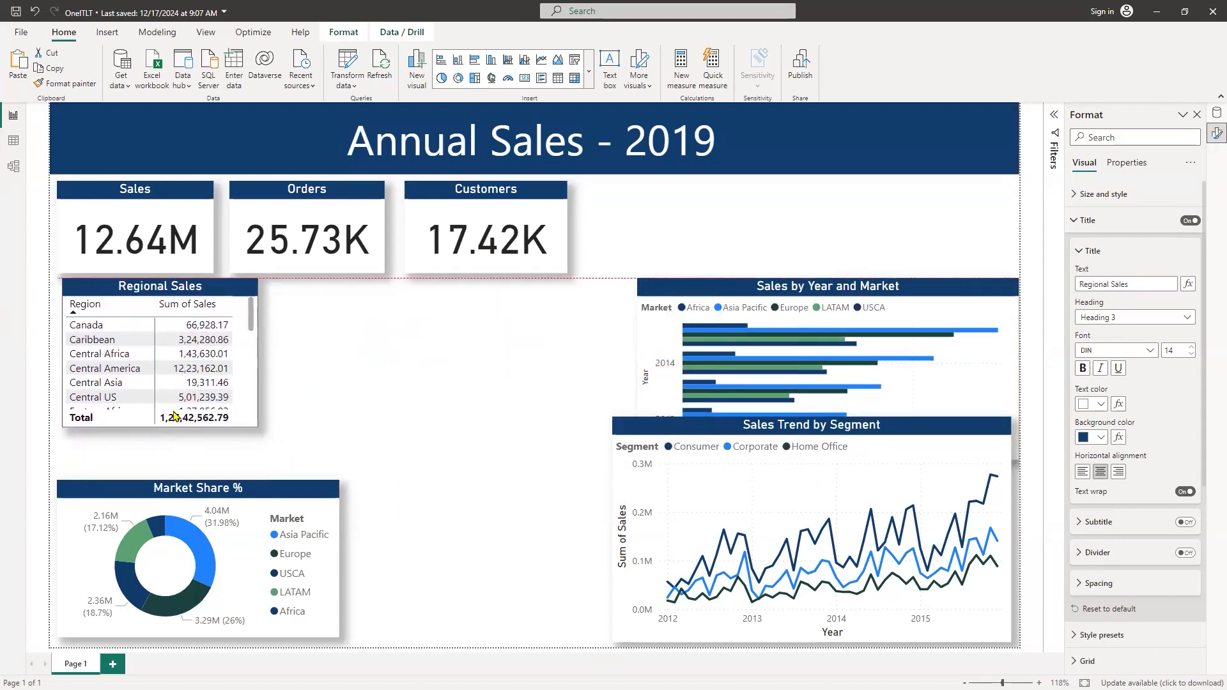
drag(174, 415, 176, 416)
drag(259, 427, 248, 460)
Step: Place the Market Share % donut beside the Regional Sales matrix and the Sales by Year and Market chart below the matrix
drag(722, 290, 340, 296)
drag(417, 600, 264, 494)
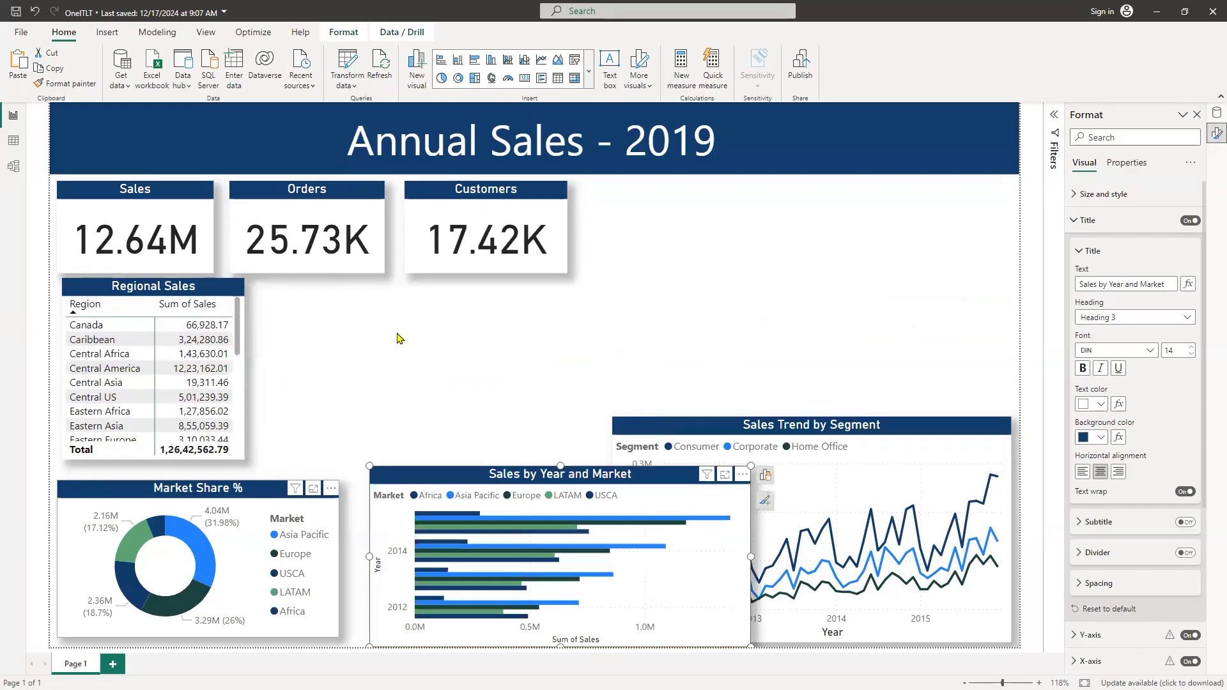
drag(310, 560, 560, 357)
drag(458, 481, 161, 476)
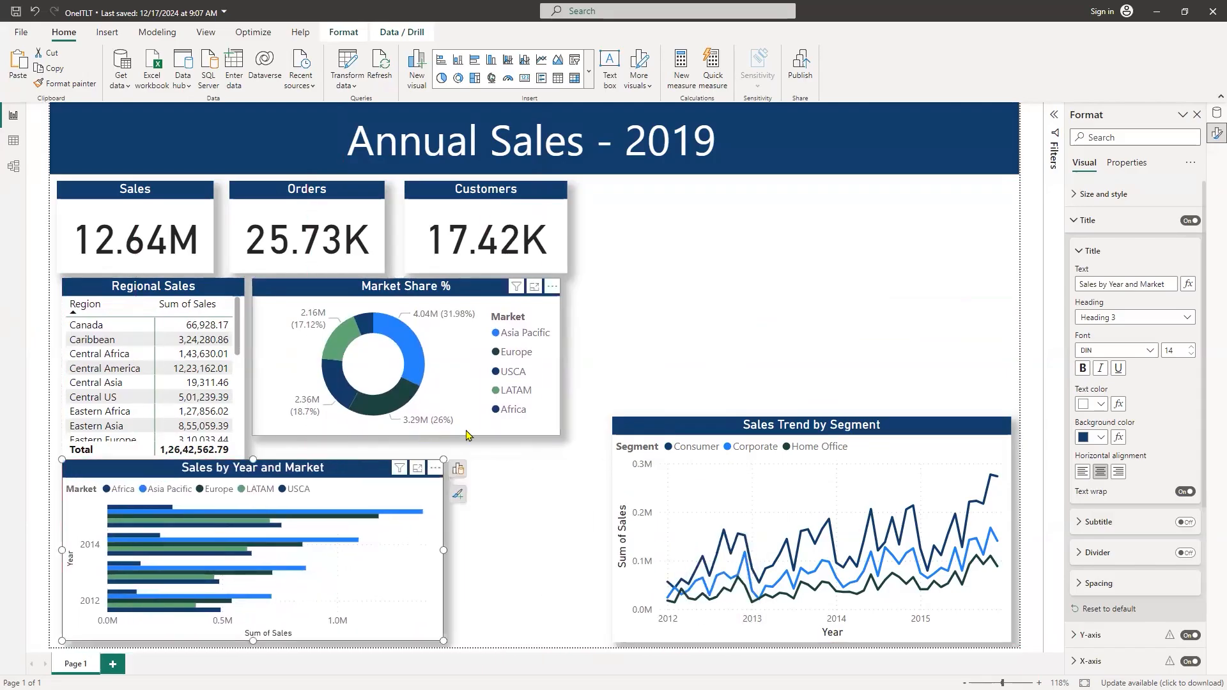
Step: Move the Sales by Year and Market chart aside and extend the Regional Sales matrix down to near the page's lower edge
drag(468, 436, 457, 437)
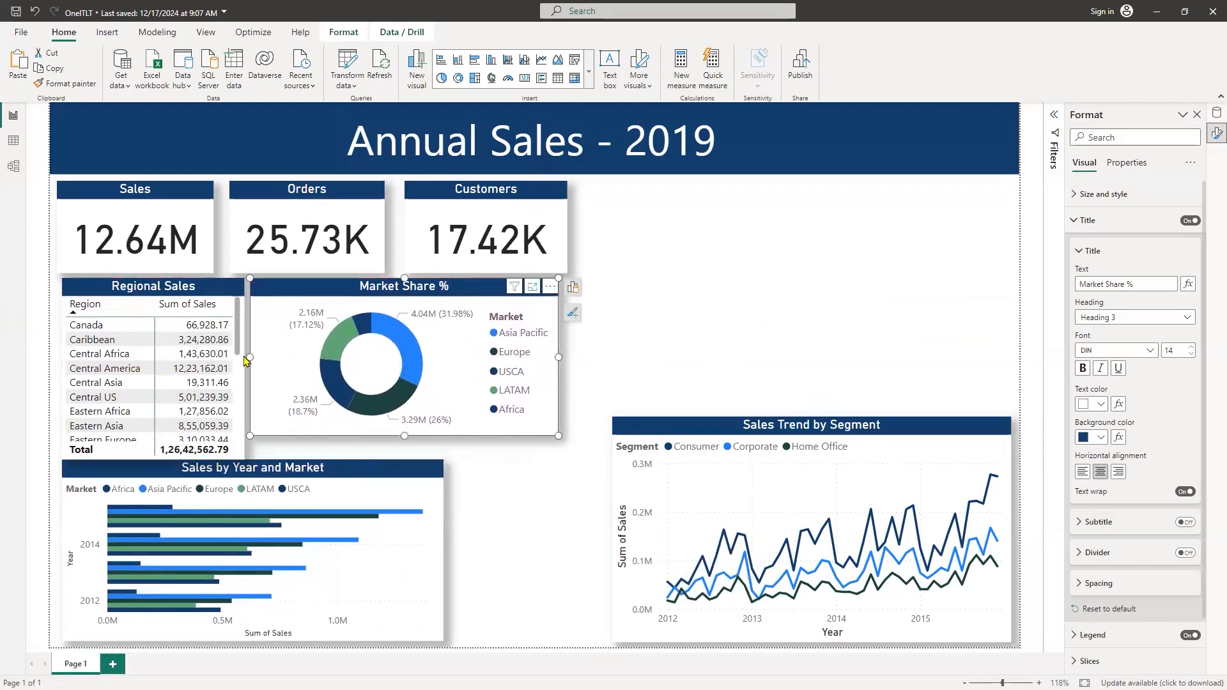
drag(287, 479, 602, 486)
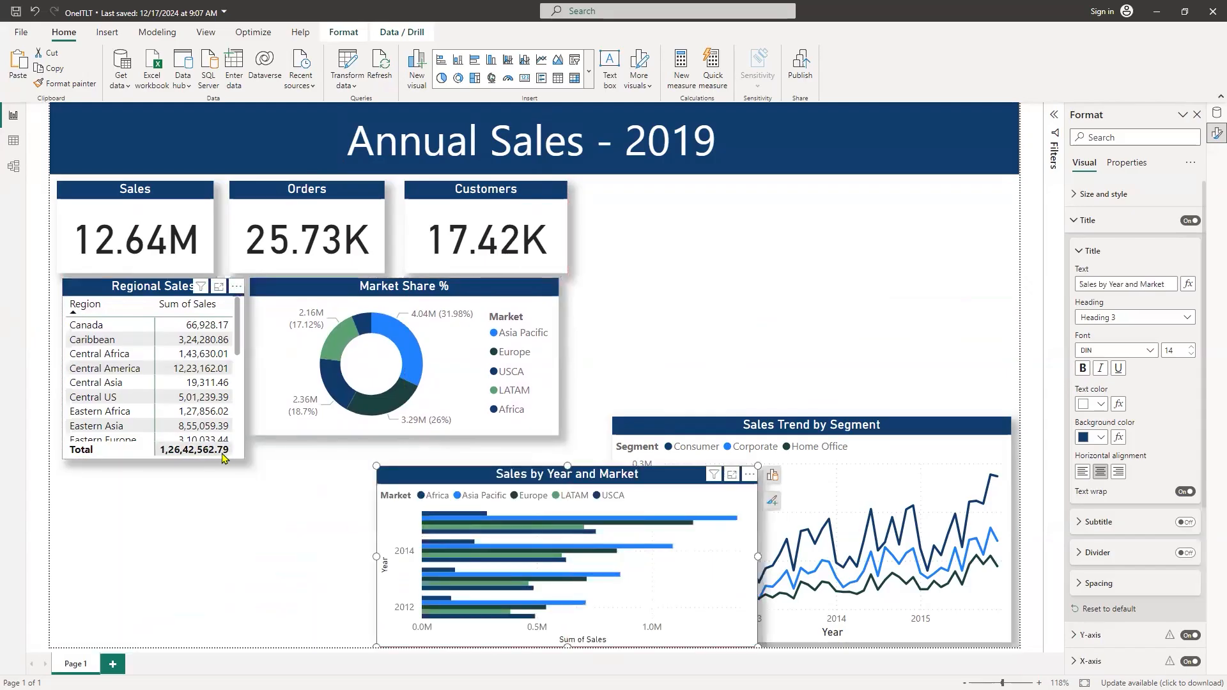
drag(246, 461, 248, 445)
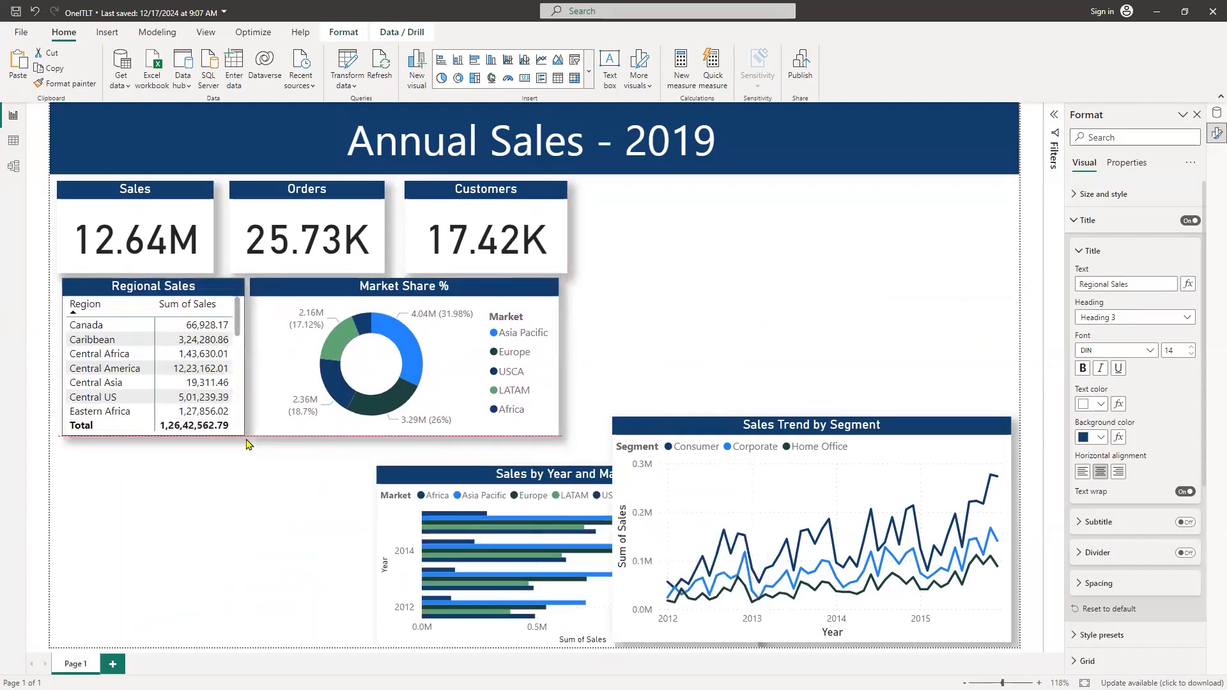
drag(239, 495, 251, 641)
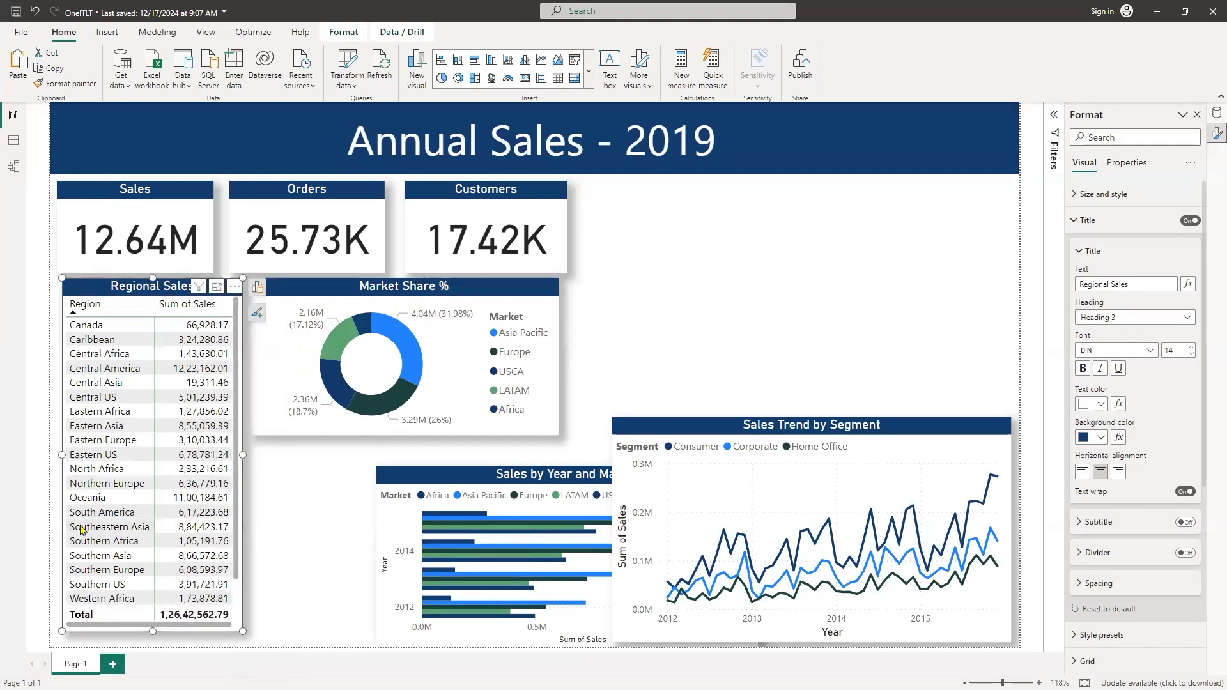
scroll(78, 525, down, 1)
scroll(78, 525, up, 1)
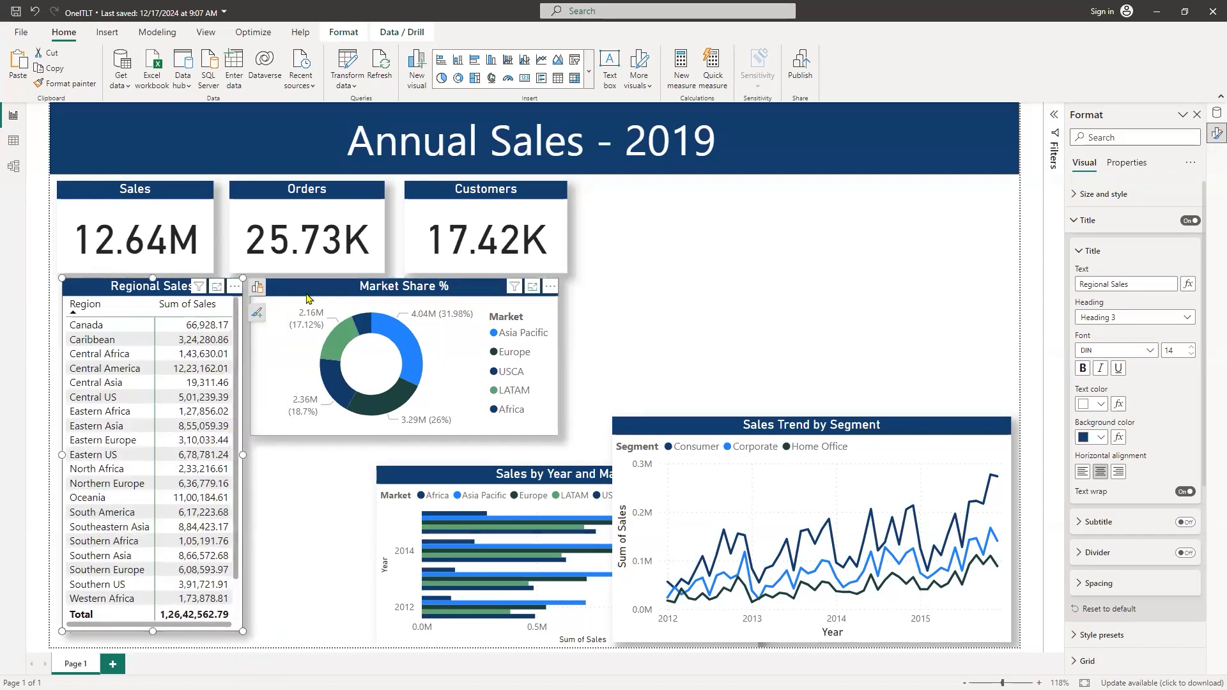
Step: Align the donut's right edge with the Customers card and fit the Sales by Year and Market chart below it at equal width
drag(306, 298, 315, 301)
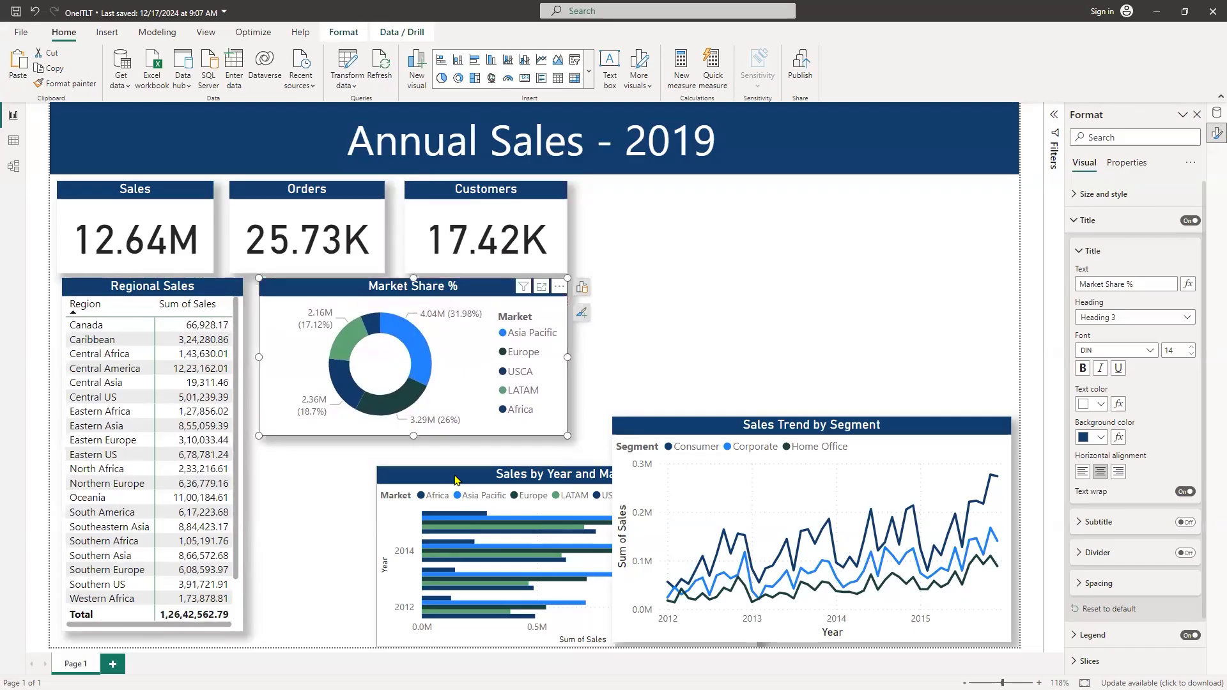
drag(457, 480, 338, 464)
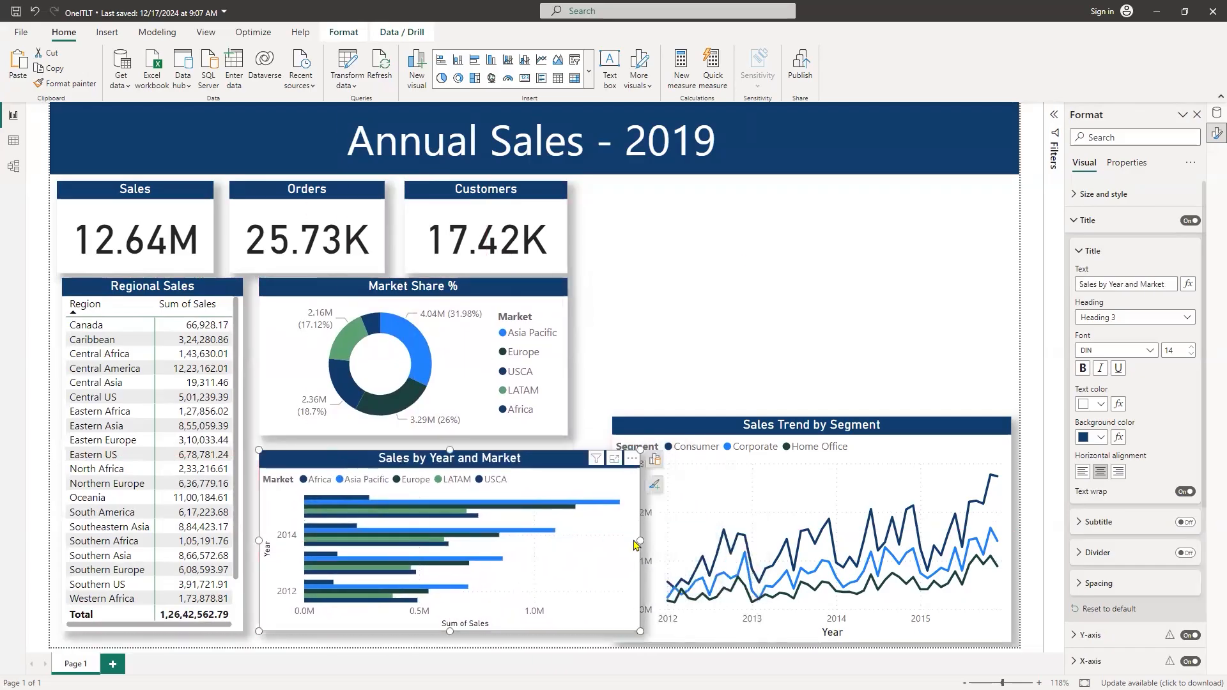
drag(640, 541, 567, 541)
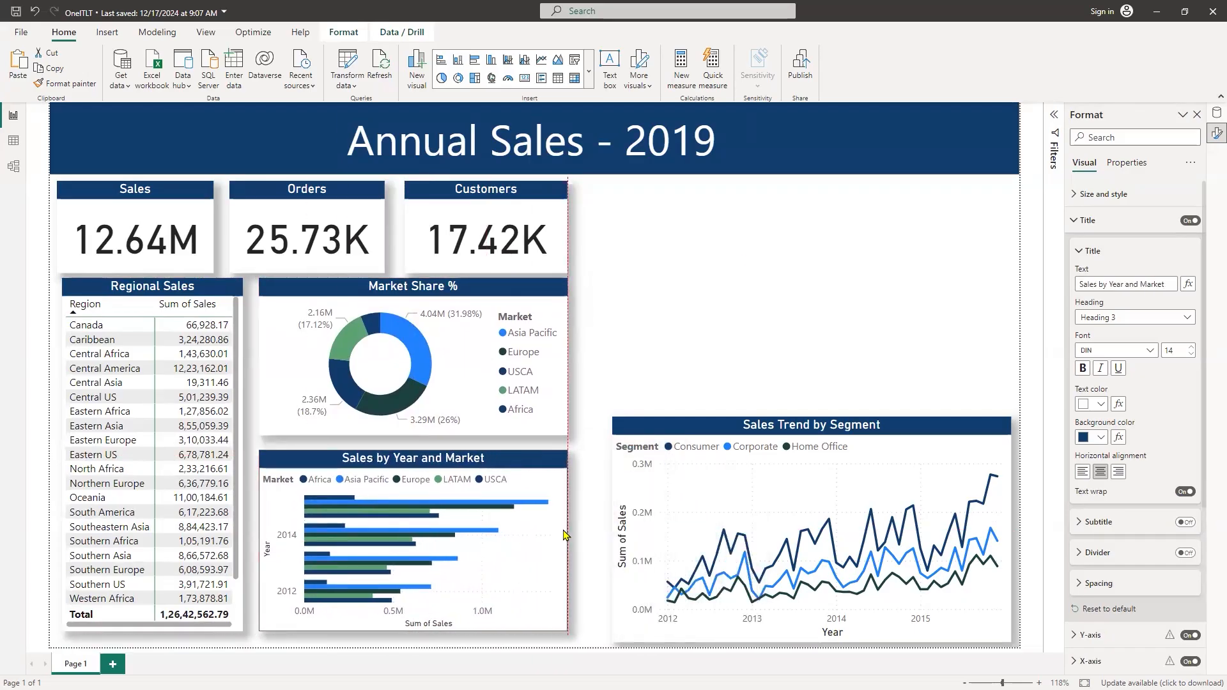
Step: Place the Sales Trend by Segment chart beside the Sales by Year and Market chart, align their lower edges, and widen it slightly
drag(690, 446, 655, 434)
drag(1007, 407, 1008, 409)
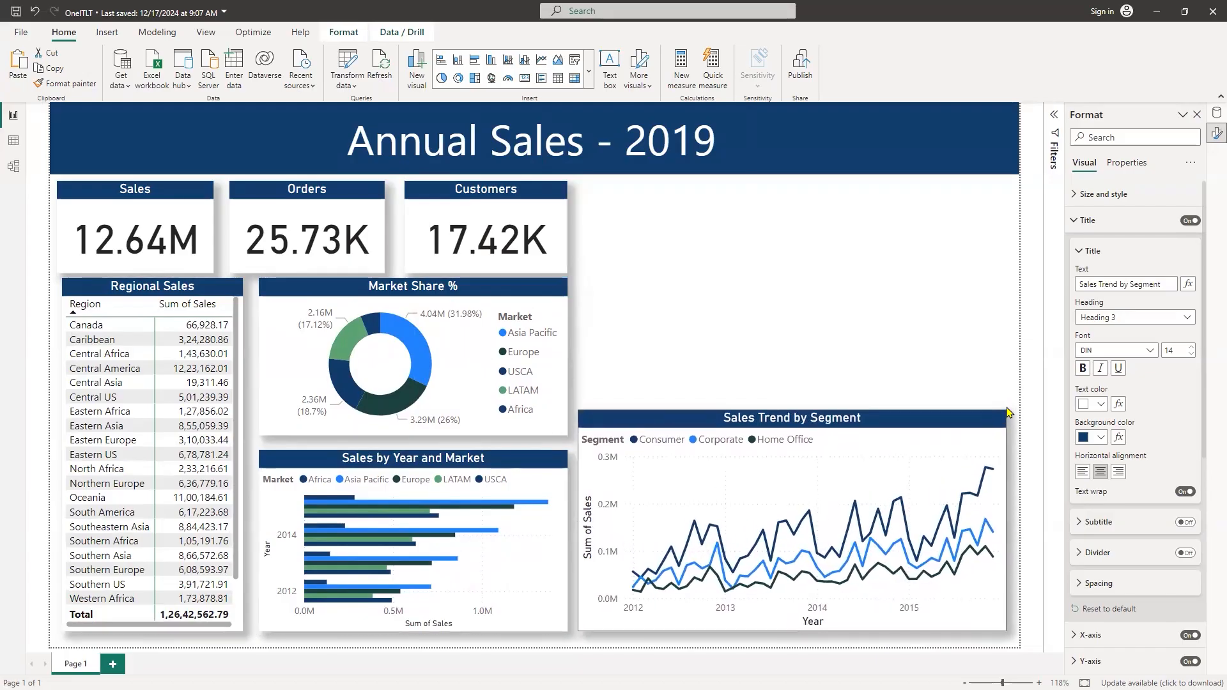
key(Escape)
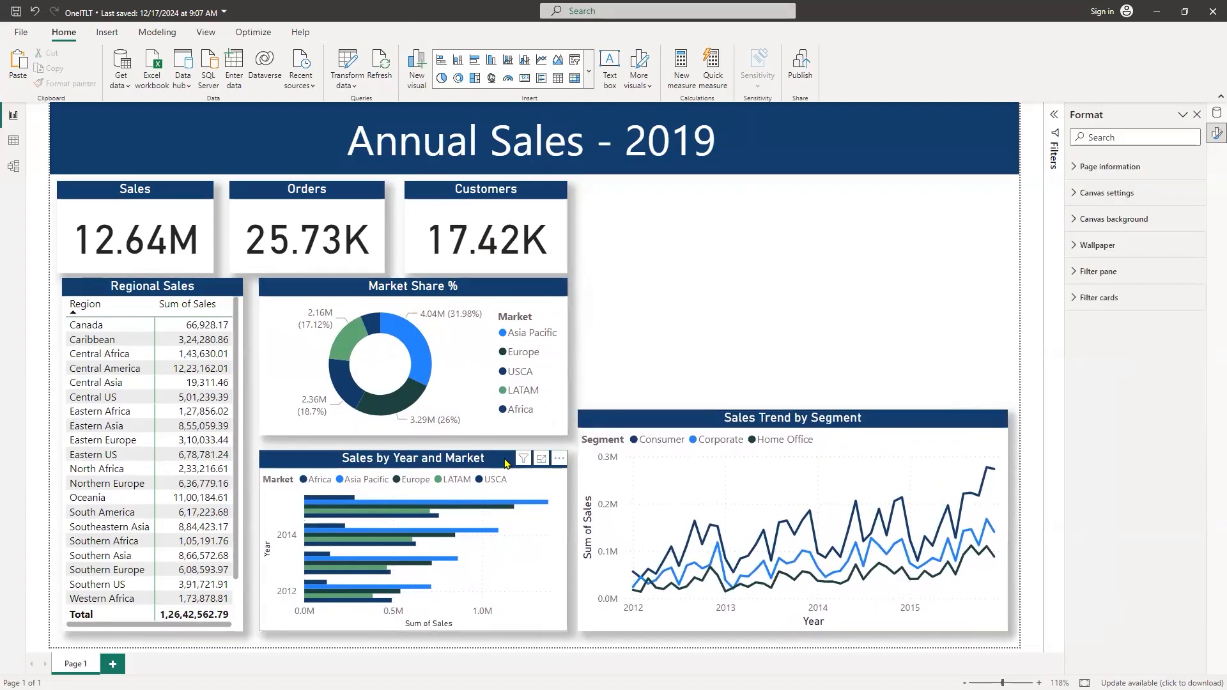
Step: Deselect all visuals on the page and open the full gallery of visual types
click(494, 461)
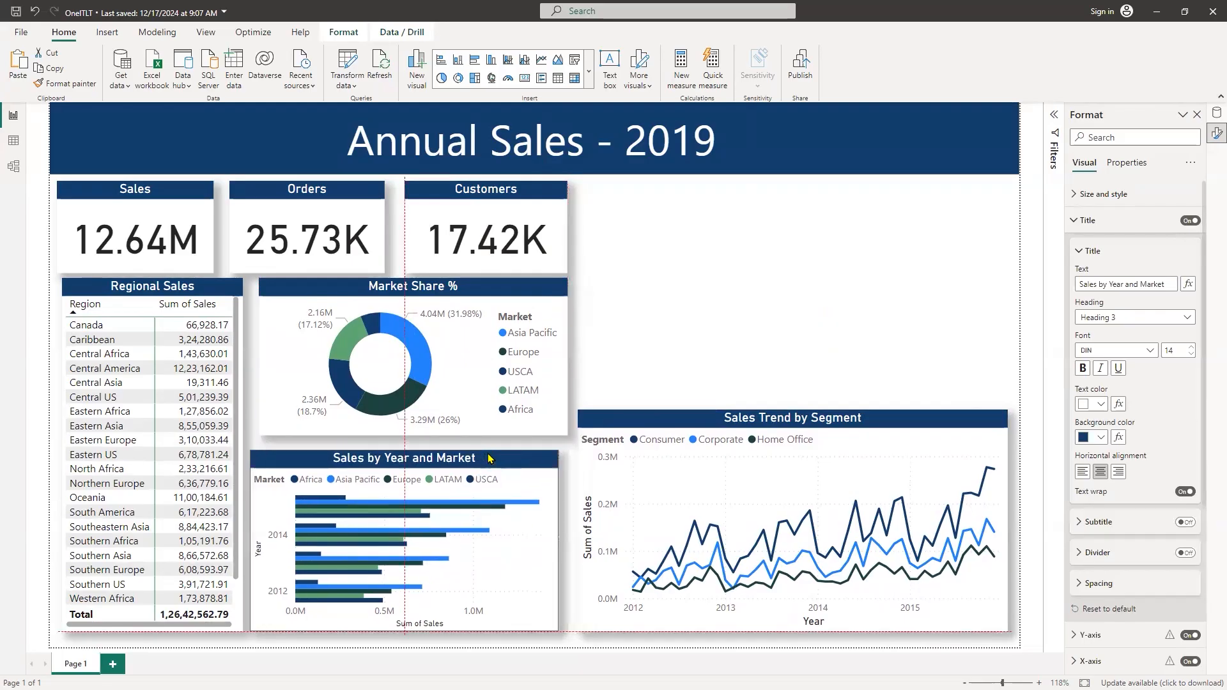
click(601, 311)
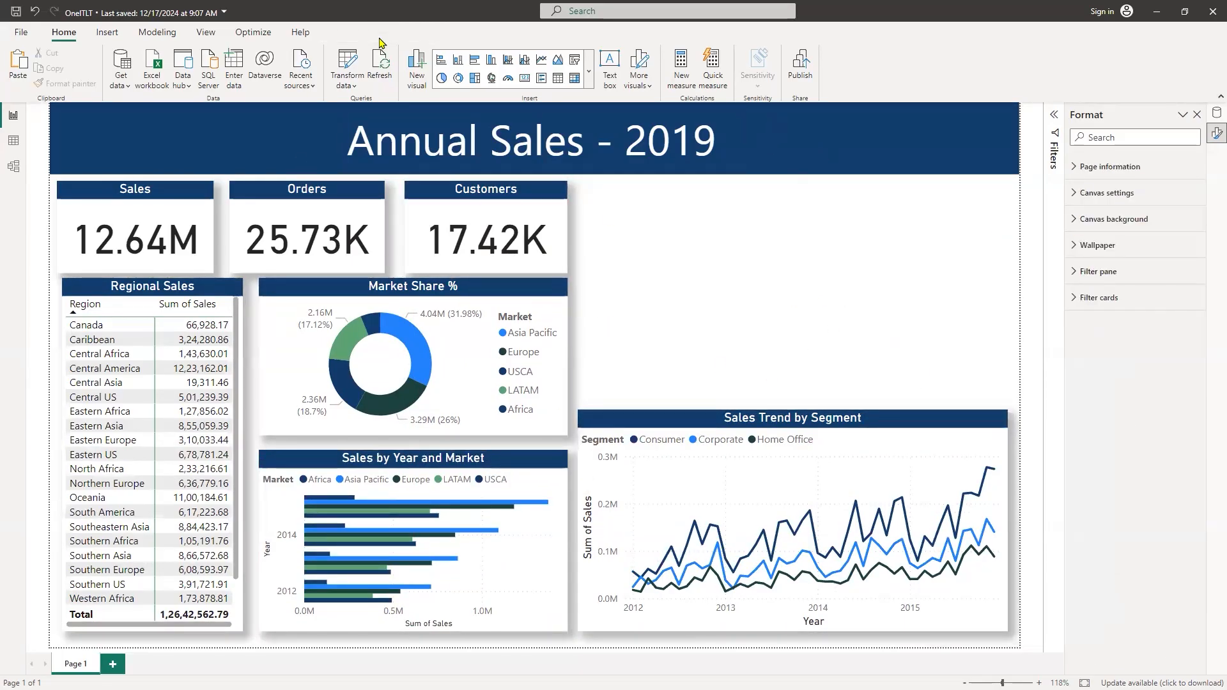
click(589, 71)
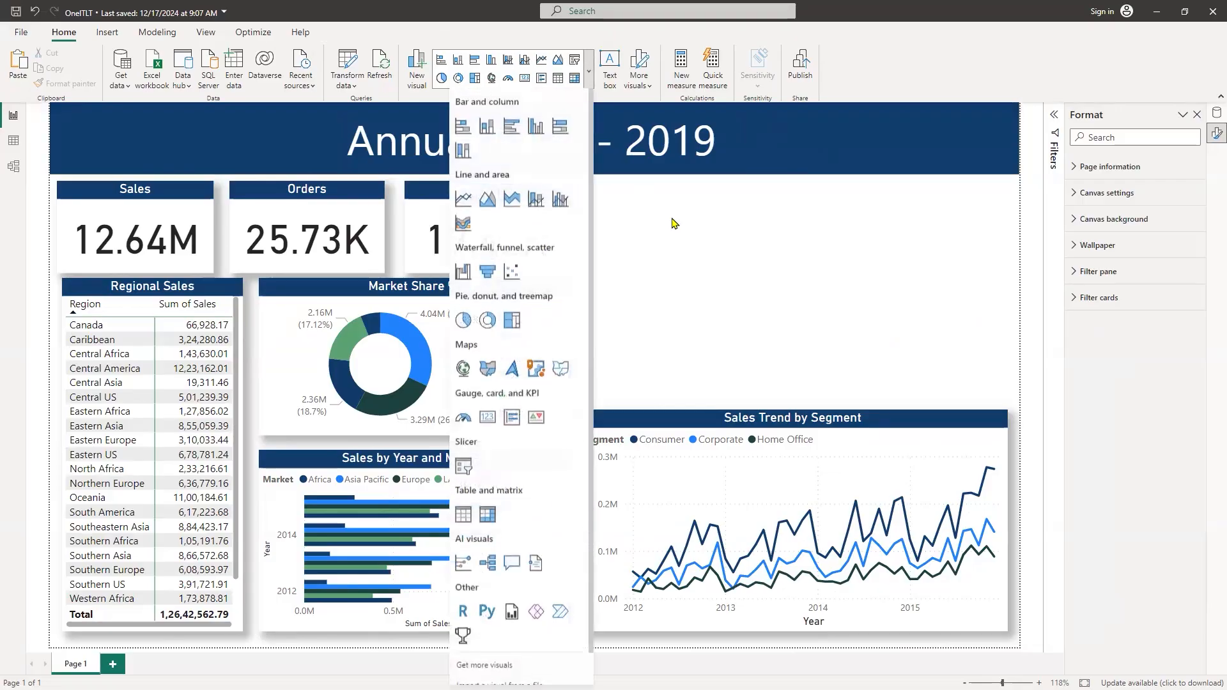